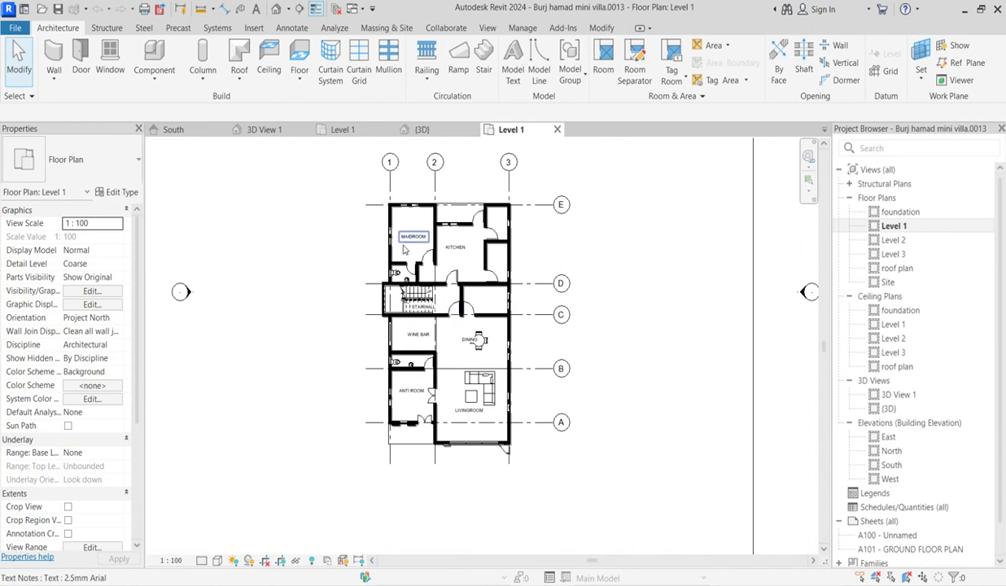
Open the Level 2 floor plan to view it, followed by the Level 3 floor plan
double_click(894, 241)
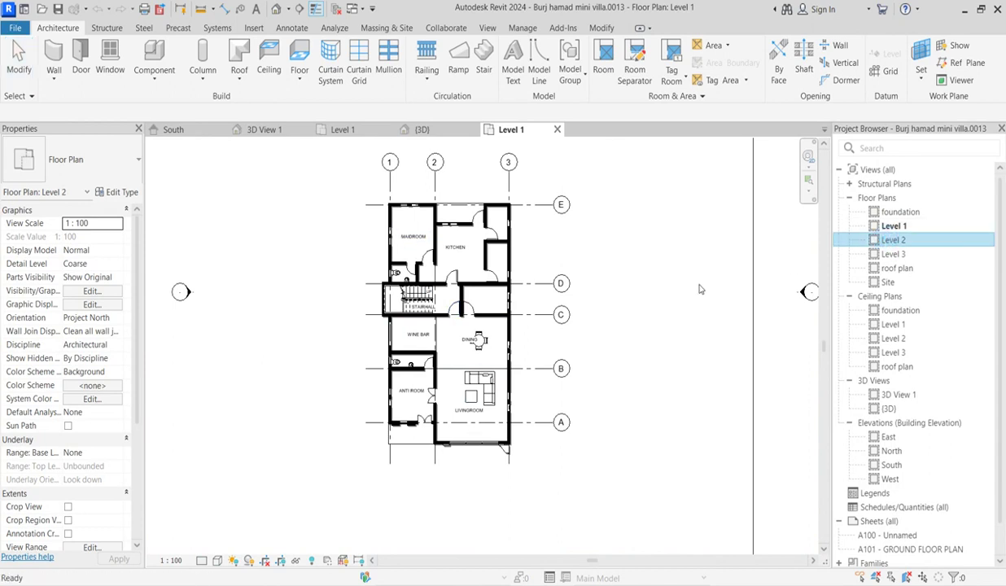
scroll(468, 381, up, 1)
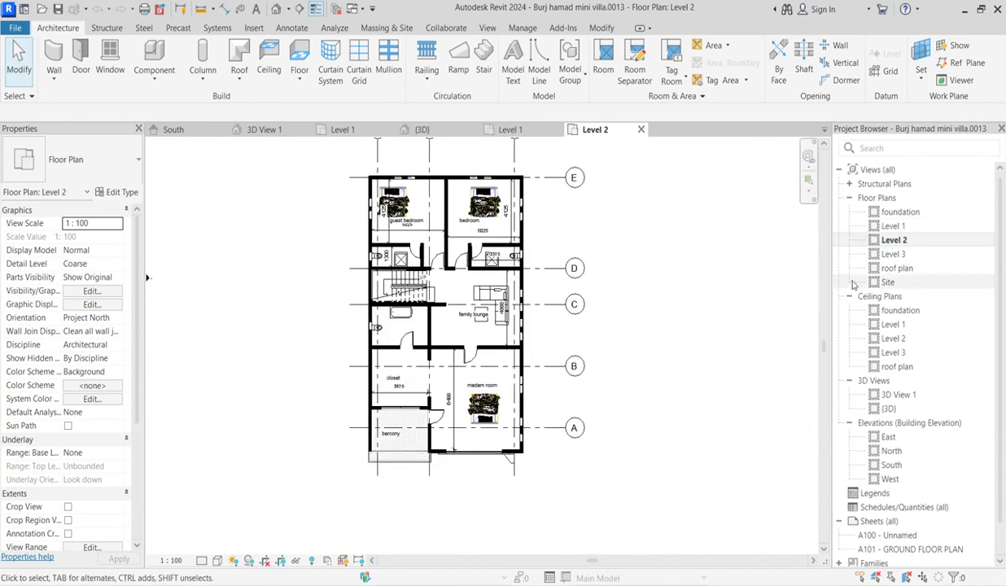
double_click(894, 255)
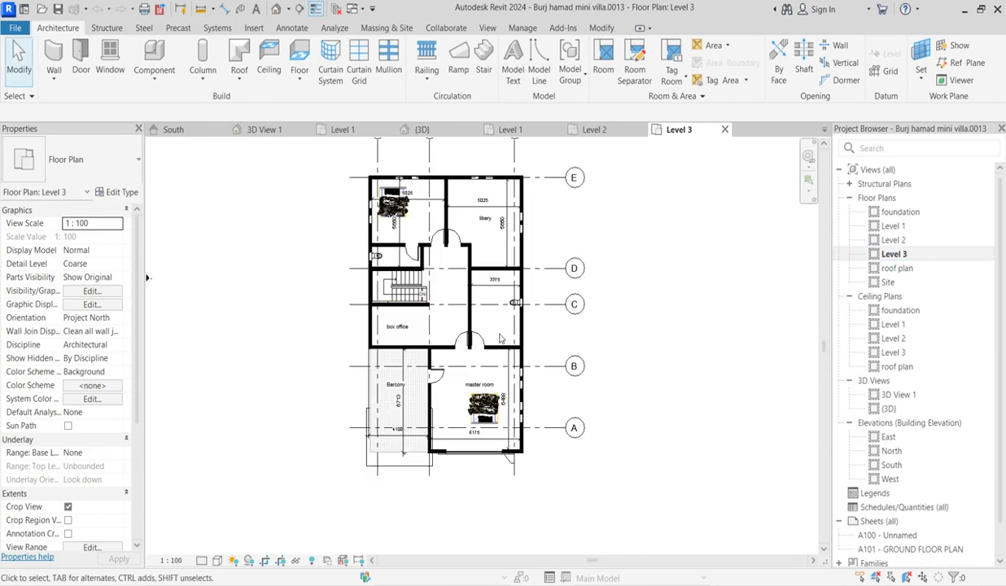
Examine the Level 3 floor plan, including the box office, balcony and master room areas
scroll(486, 300, up, 2)
scroll(480, 342, down, 1)
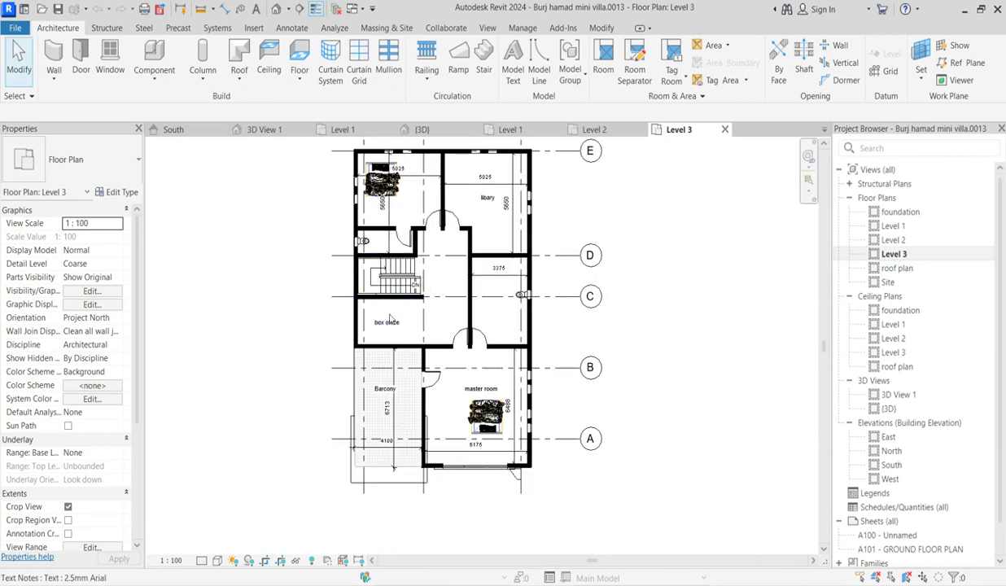
scroll(459, 378, down, 1)
scroll(428, 414, up, 2)
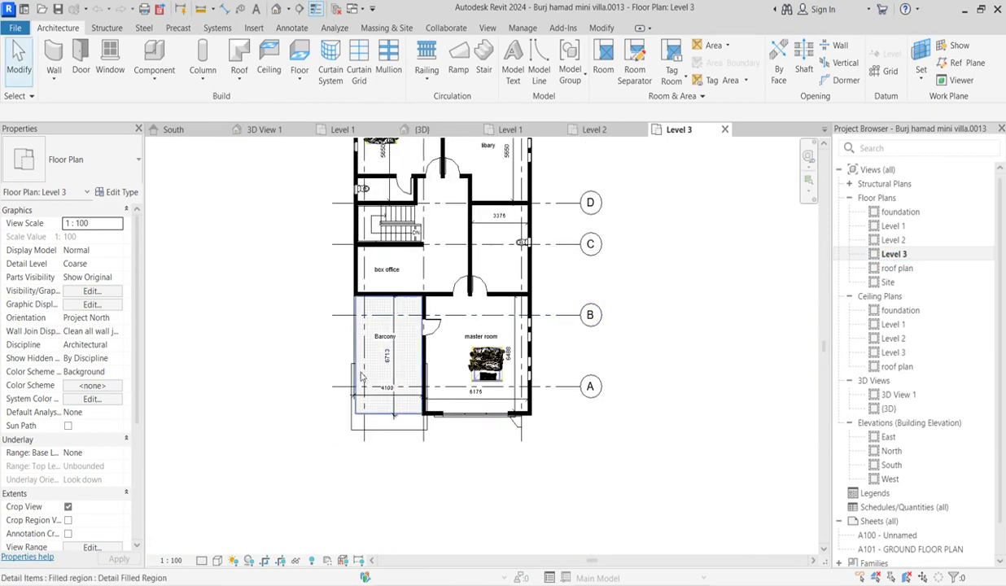
scroll(403, 405, up, 2)
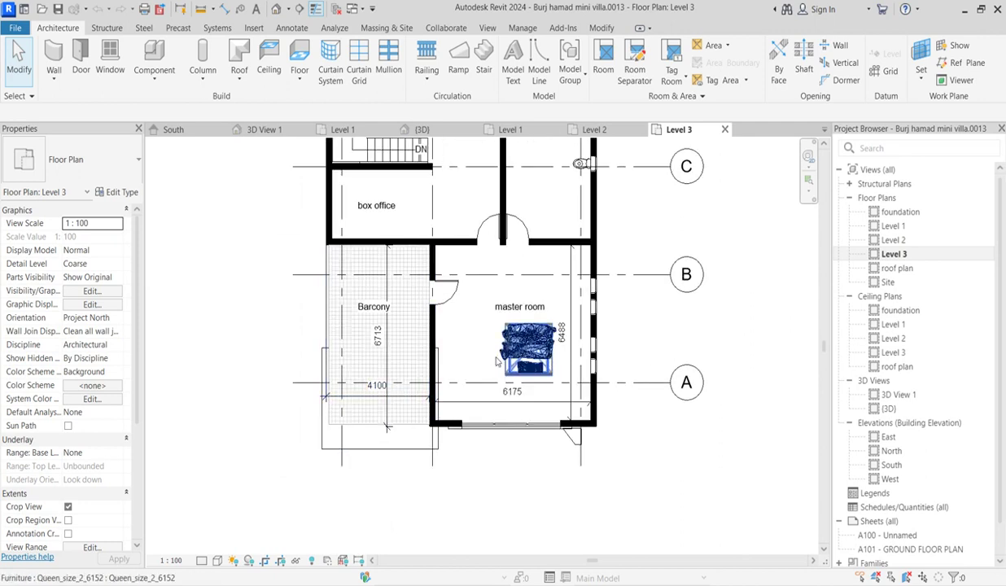
scroll(494, 433, down, 1)
scroll(521, 439, down, 1)
middle_drag(254, 292, 222, 291)
scroll(521, 277, up, 1)
scroll(505, 309, down, 1)
scroll(488, 342, up, 1)
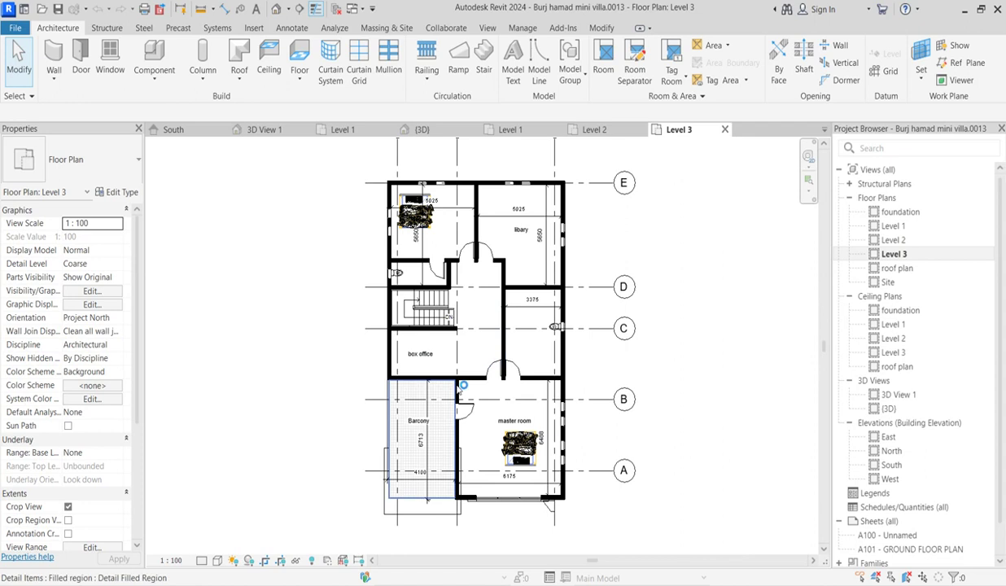
scroll(464, 386, down, 1)
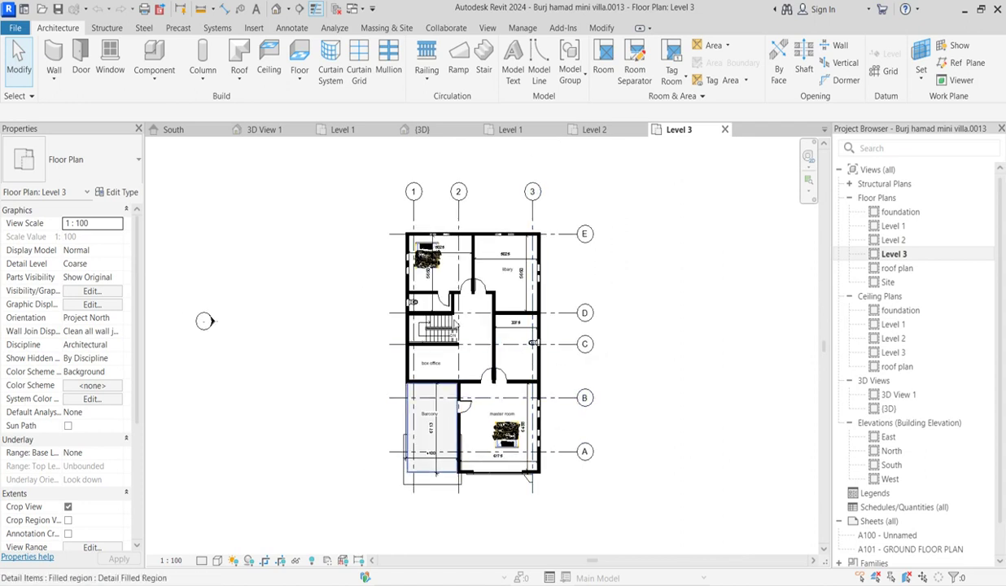
scroll(443, 227, up, 1)
scroll(473, 326, down, 2)
scroll(494, 379, up, 1)
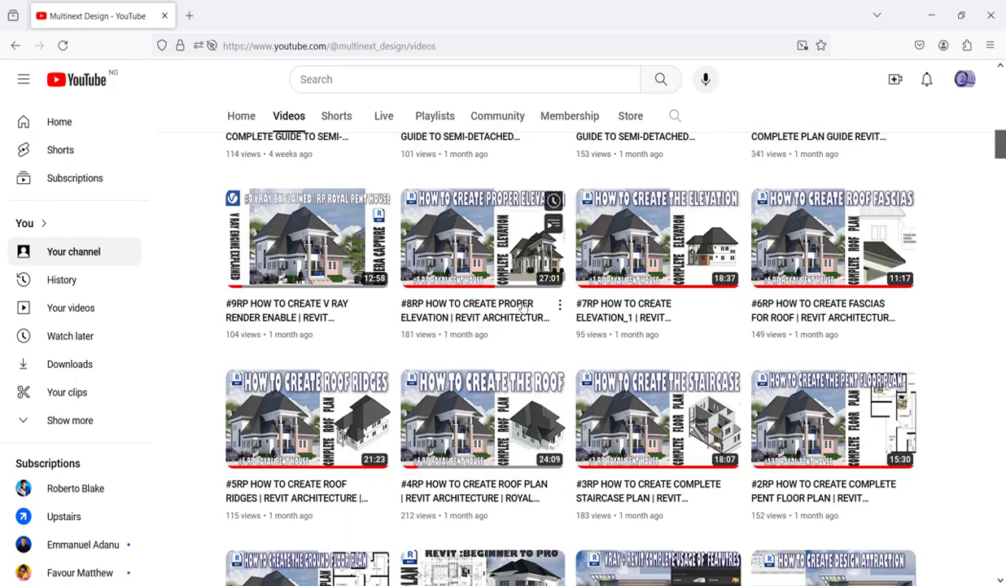
Switch to the Multinext Design YouTube channel and look through its latest videos, including the Burj Hamad mini villa series
scroll(522, 419, down, 1)
scroll(522, 419, up, 5)
scroll(522, 420, up, 5)
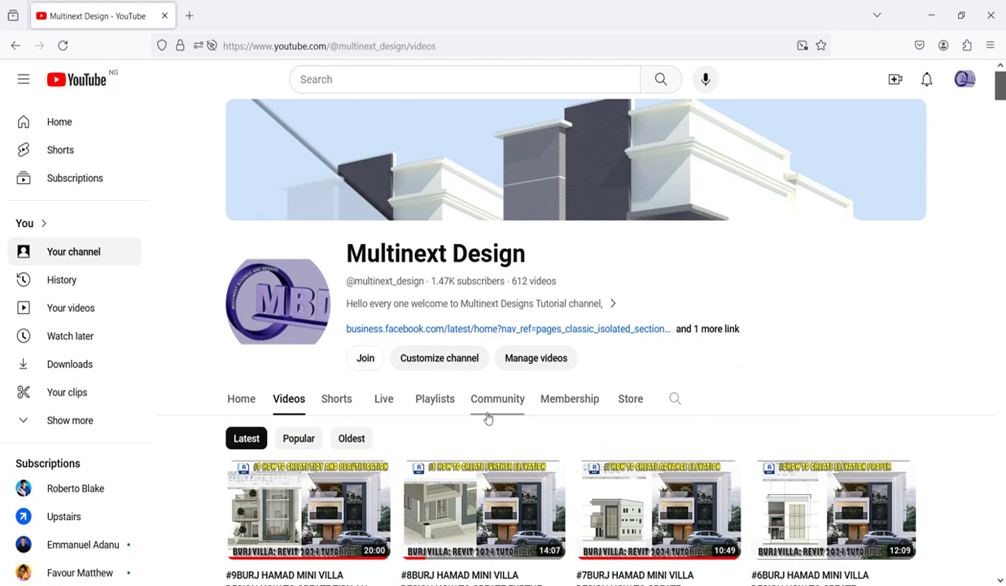
scroll(519, 295, down, 2)
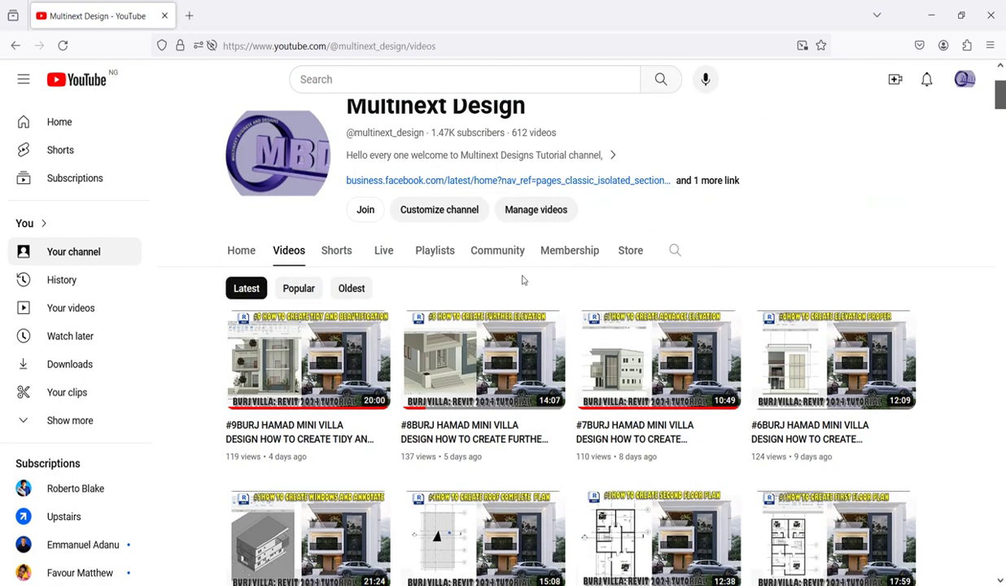
scroll(548, 321, down, 2)
scroll(542, 321, up, 2)
scroll(322, 362, down, 2)
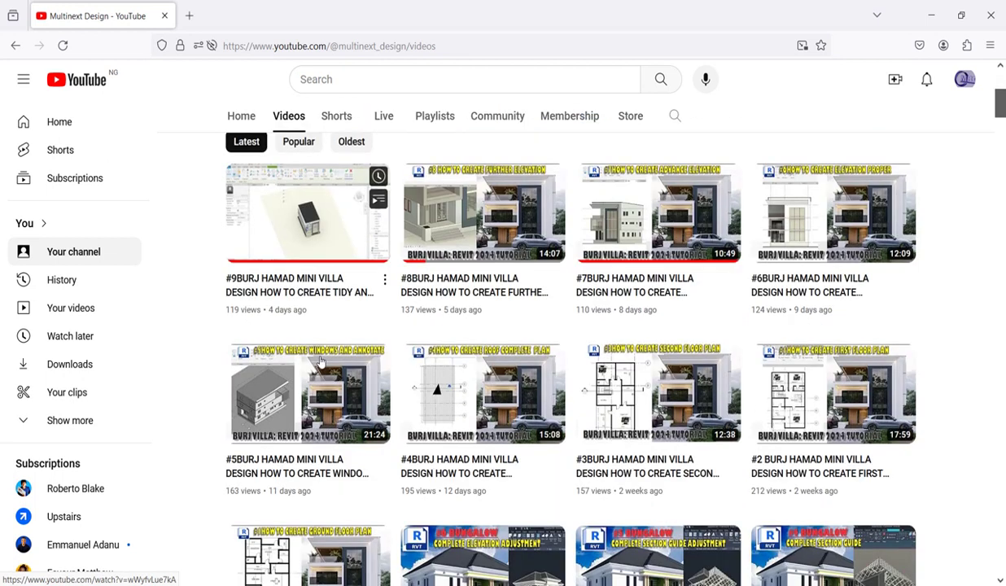
scroll(681, 294, down, 2)
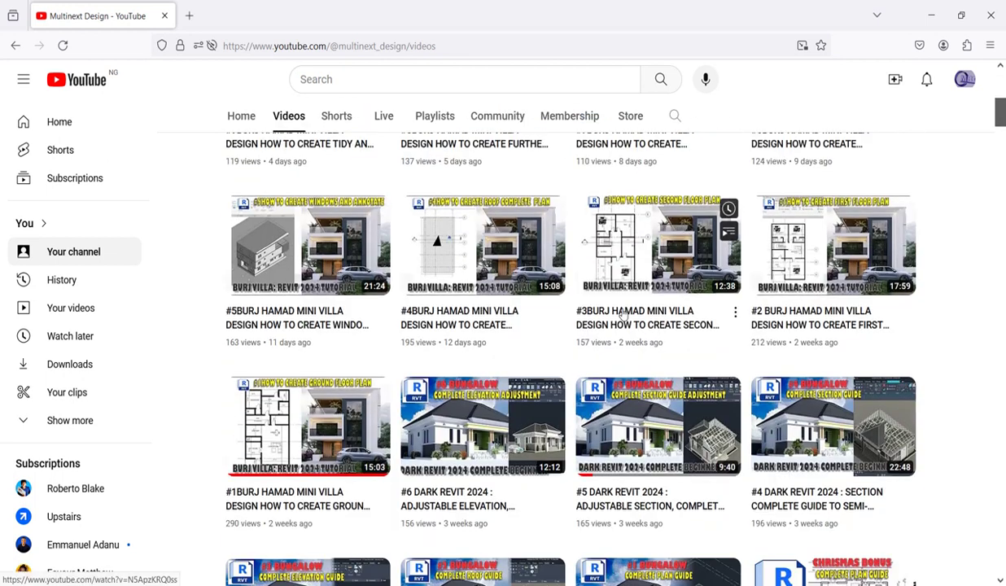
scroll(544, 364, down, 6)
scroll(548, 364, up, 6)
scroll(154, 308, up, 2)
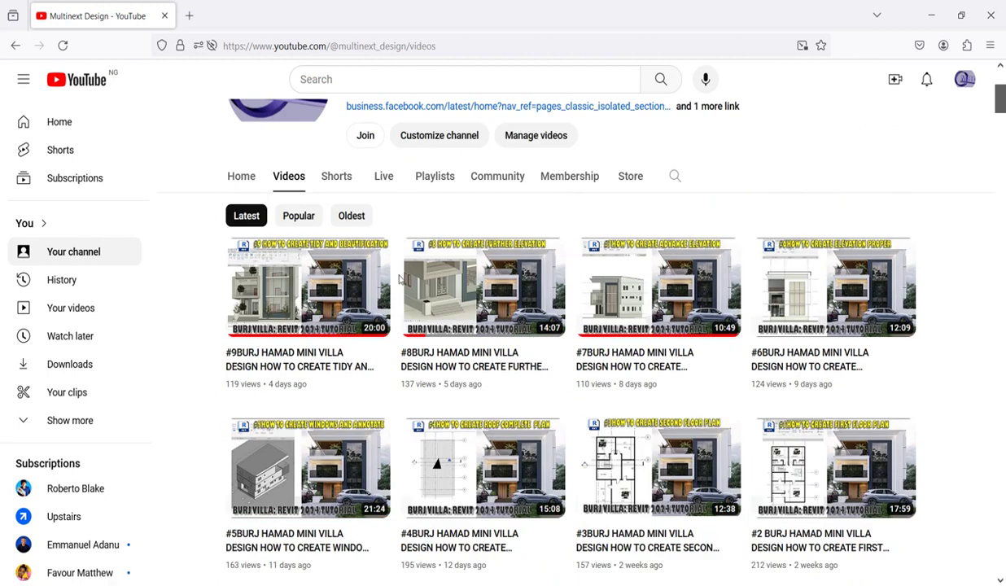
Sort the channel's videos by Oldest and look through the earliest uploads
click(352, 217)
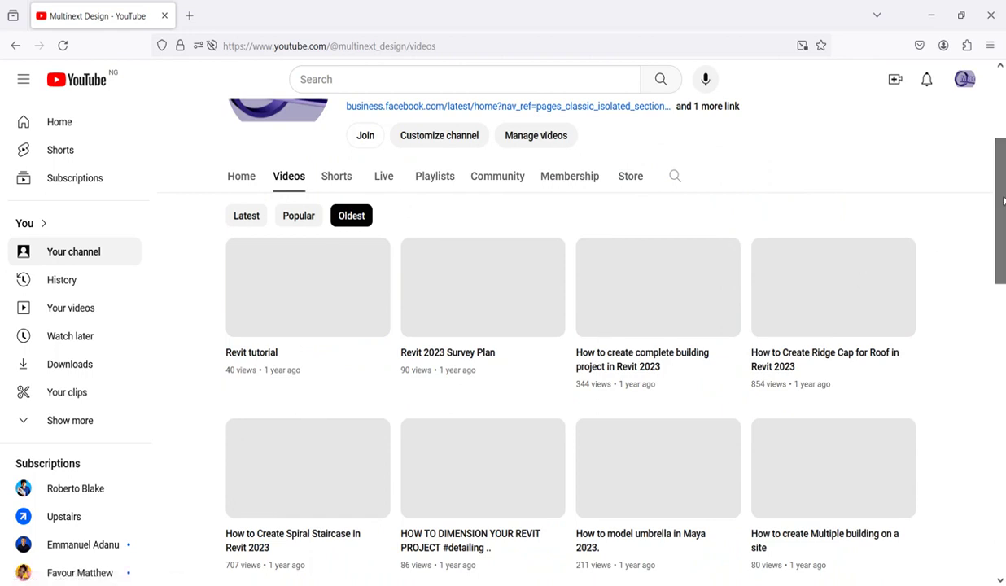
scroll(962, 271, down, 2)
scroll(962, 274, down, 3)
scroll(961, 277, up, 6)
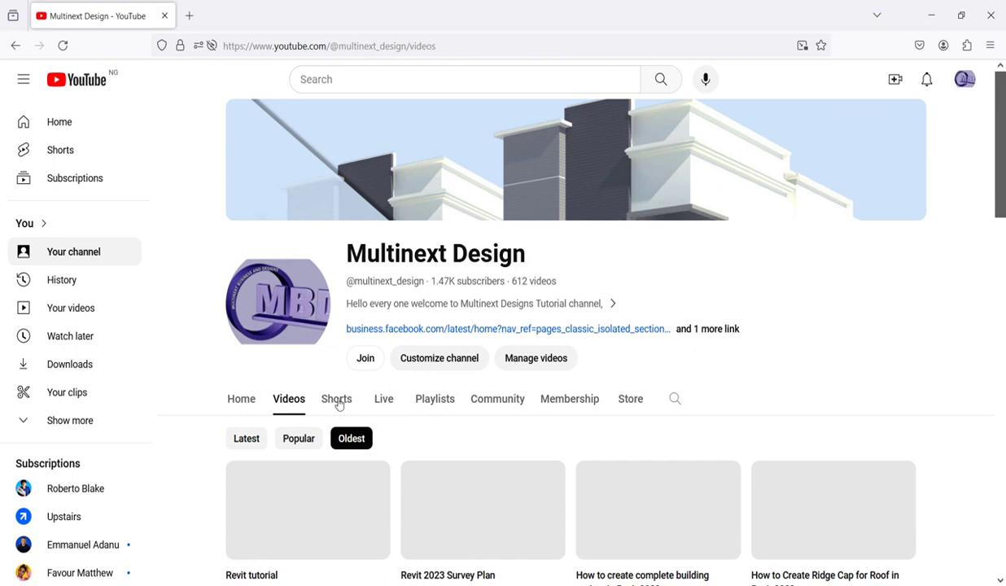
Compare the Popular and Oldest sortings of the channel's videos, ending on the Popular list
click(298, 439)
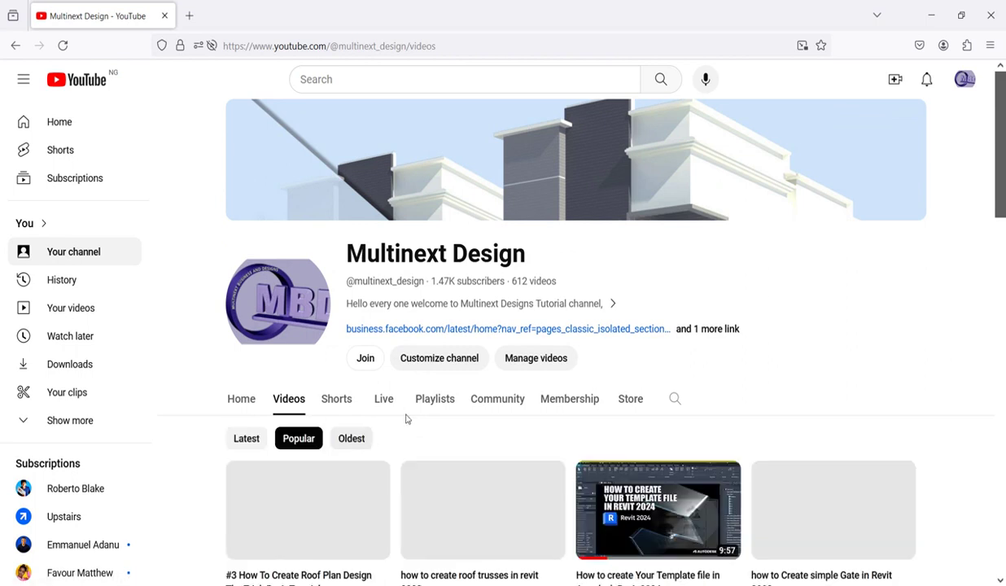
scroll(522, 421, down, 3)
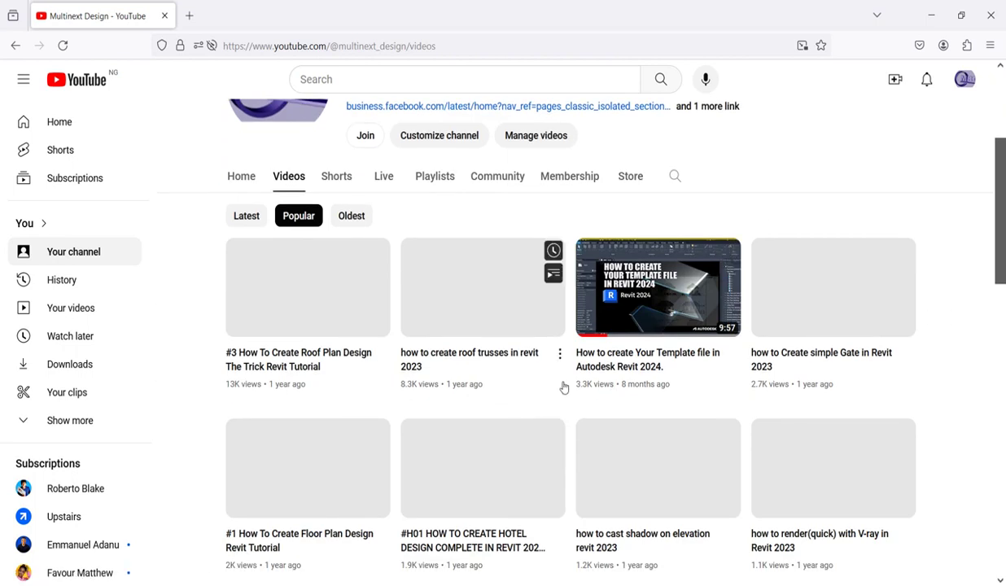
click(352, 216)
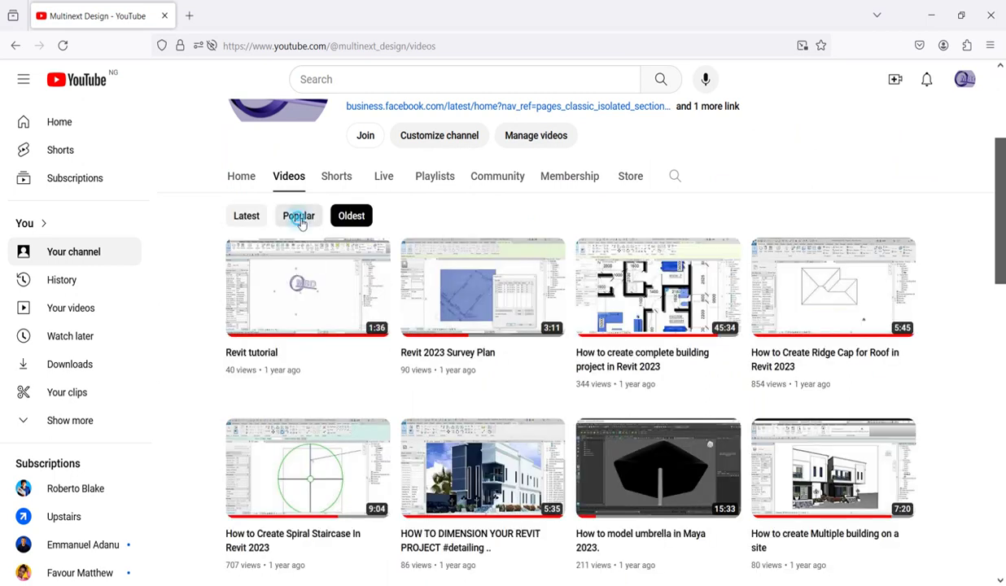
click(299, 216)
scroll(440, 407, down, 2)
scroll(486, 400, up, 5)
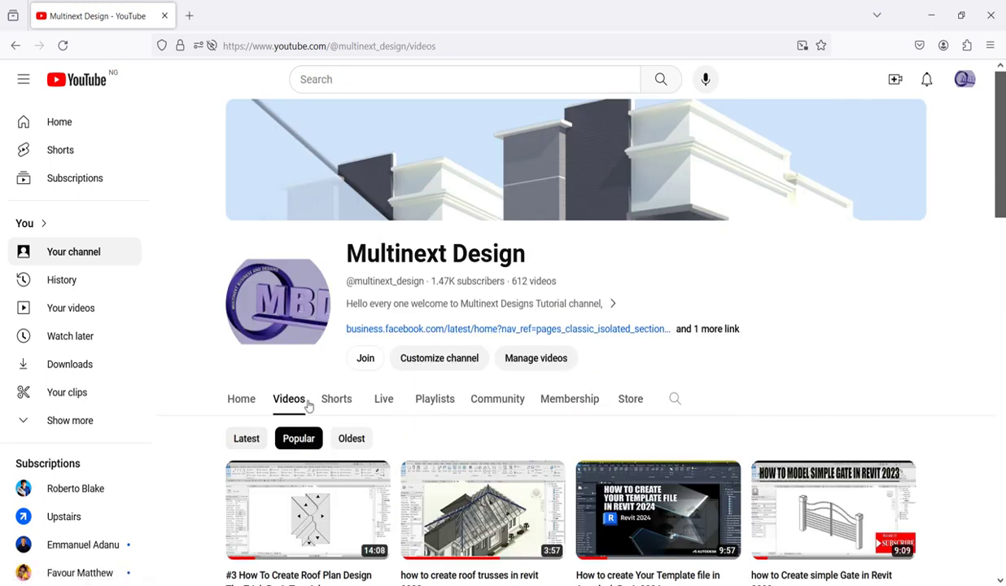
Open the channel's playlists and look through all the created playlists
scroll(435, 449, down, 2)
click(435, 328)
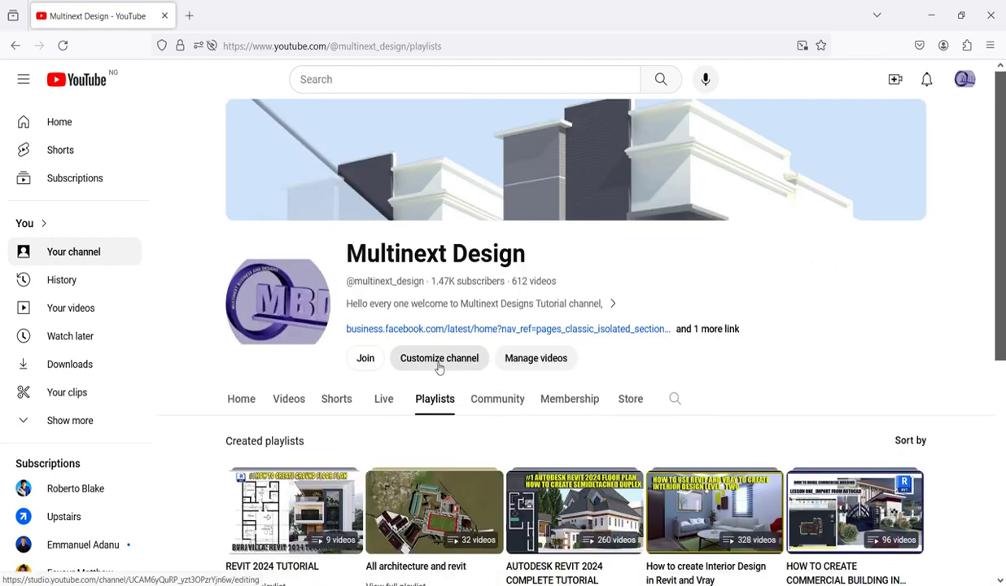
scroll(332, 432, down, 4)
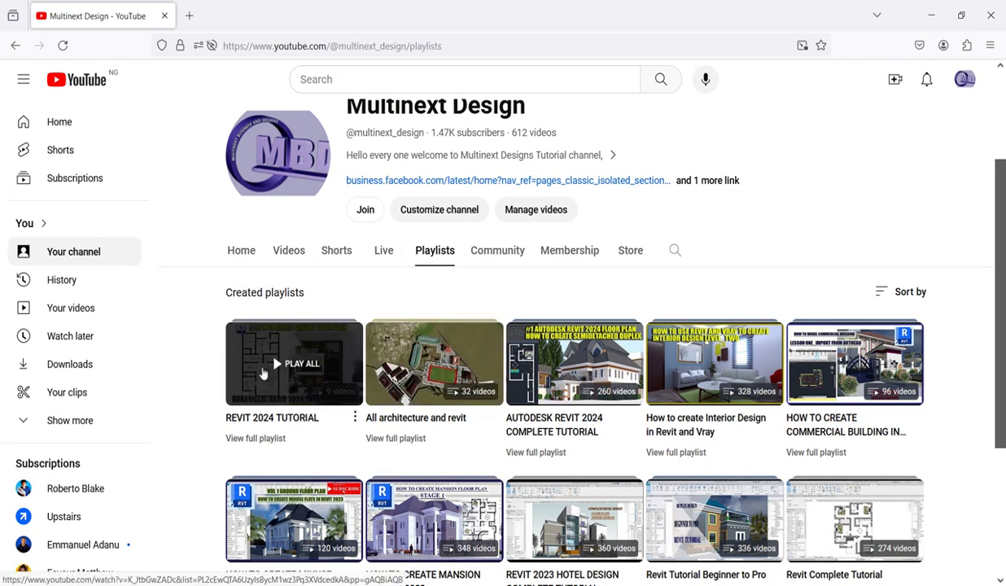
scroll(303, 387, down, 3)
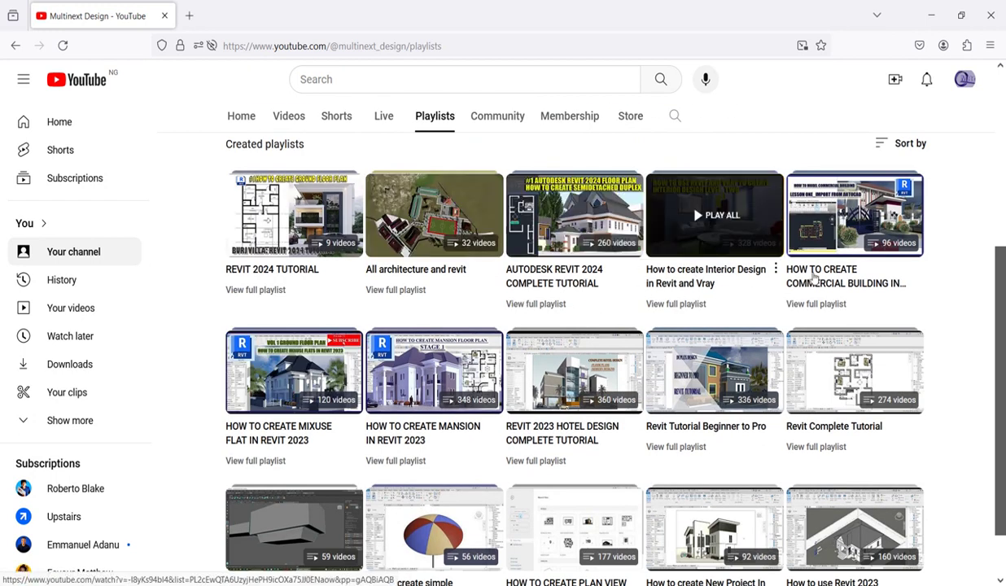
scroll(737, 358, down, 1)
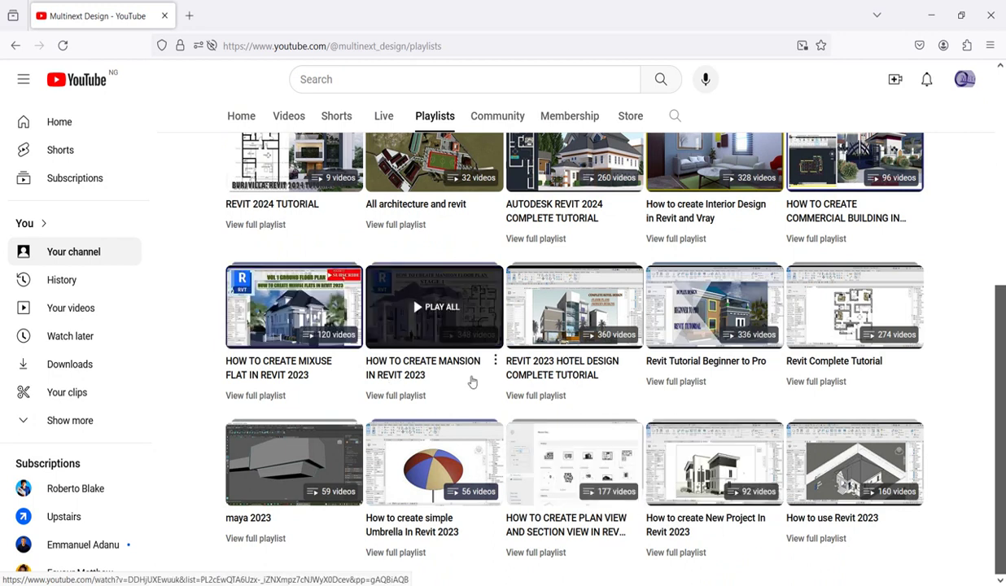
scroll(441, 352, up, 6)
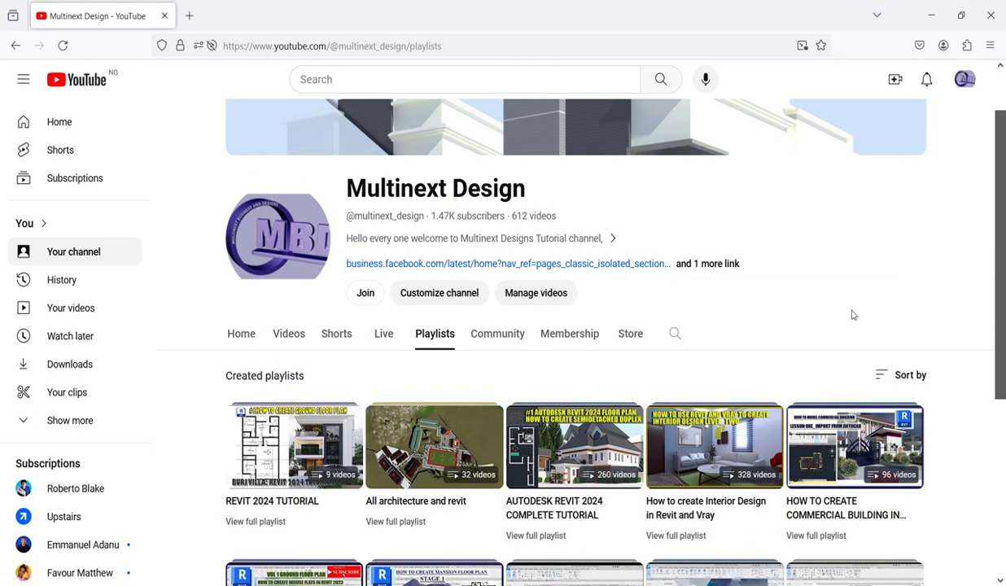
View the channel's membership levels and perks, and close the membership dialog without joining
click(364, 293)
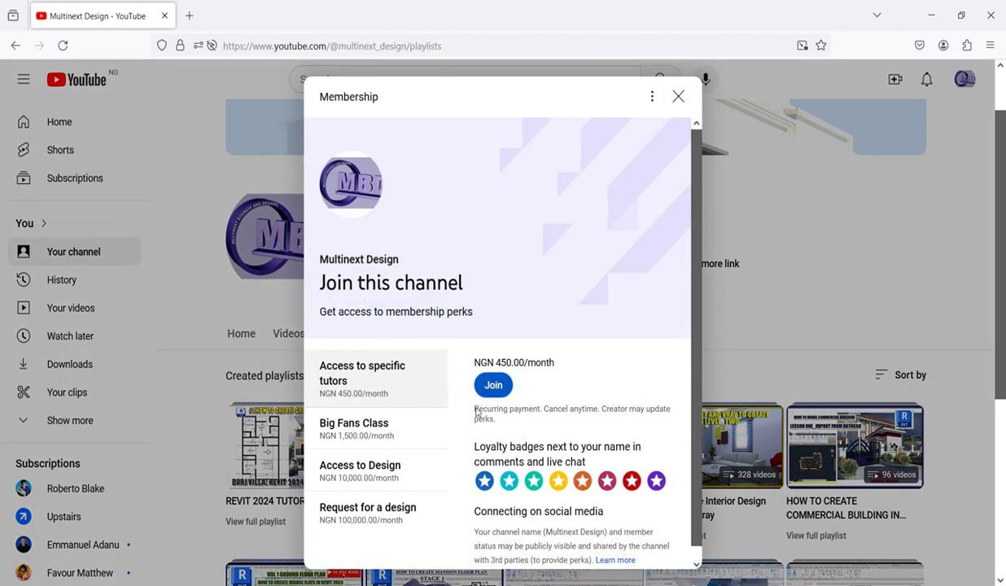
scroll(430, 409, down, 1)
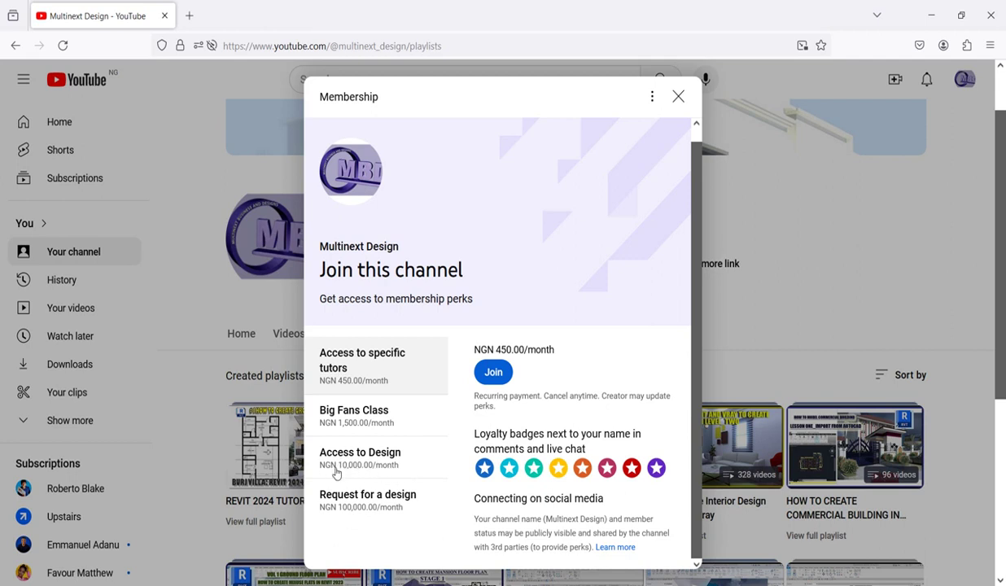
click(677, 97)
Return to the channel's videos and browse down through the Latest list to the older Revit tutorial series
scroll(409, 269, down, 3)
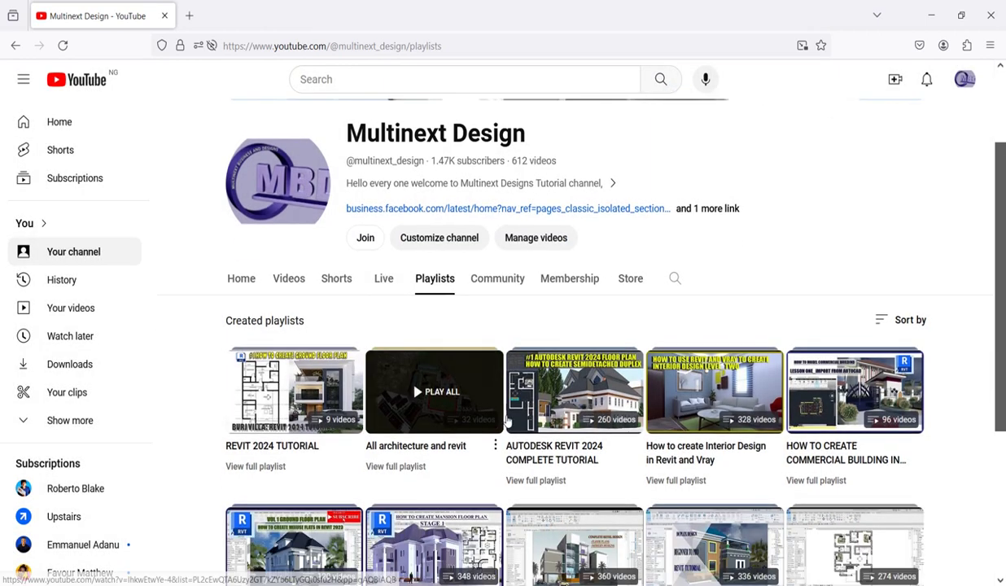
scroll(311, 367, up, 3)
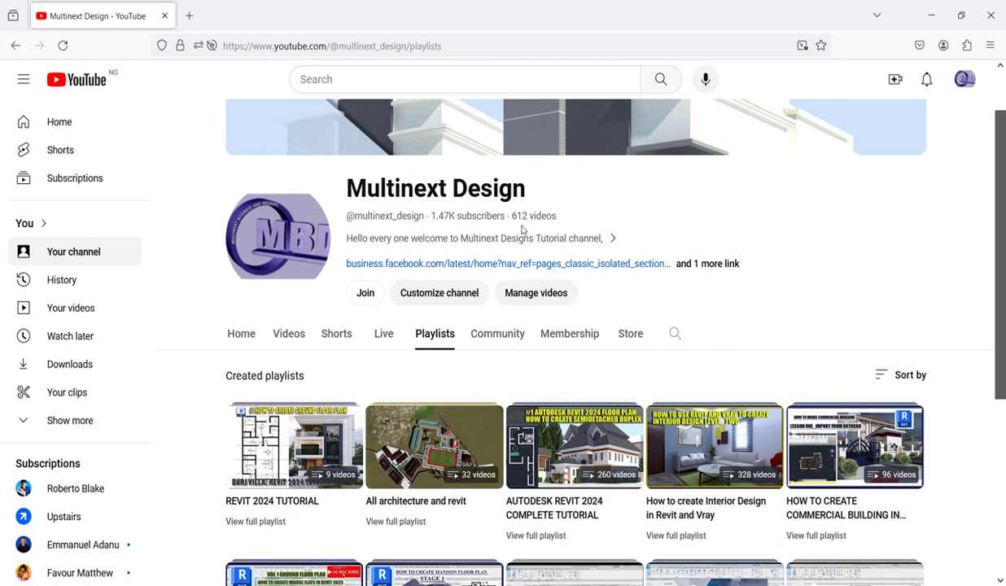
click(289, 341)
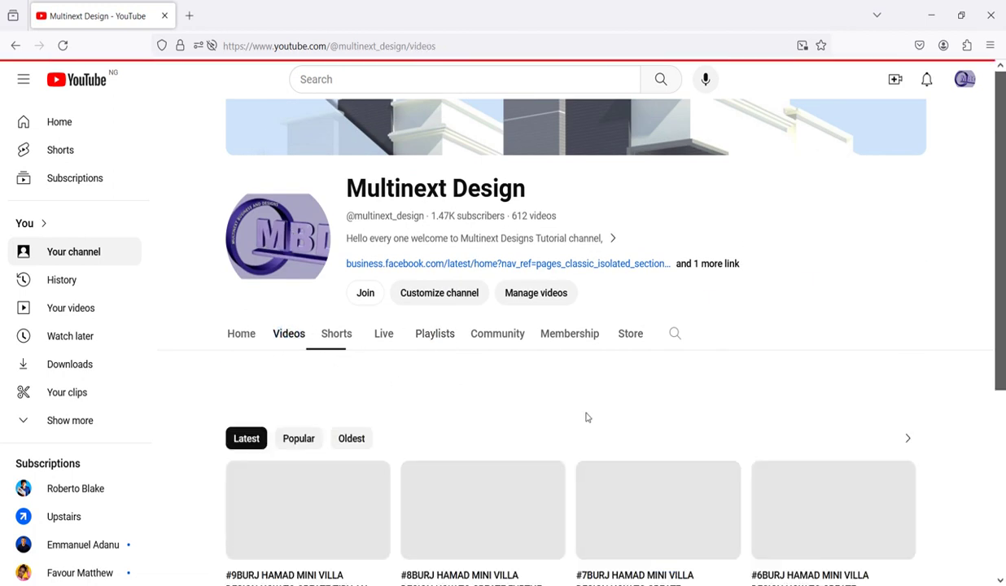
scroll(586, 431, down, 1)
scroll(583, 440, down, 10)
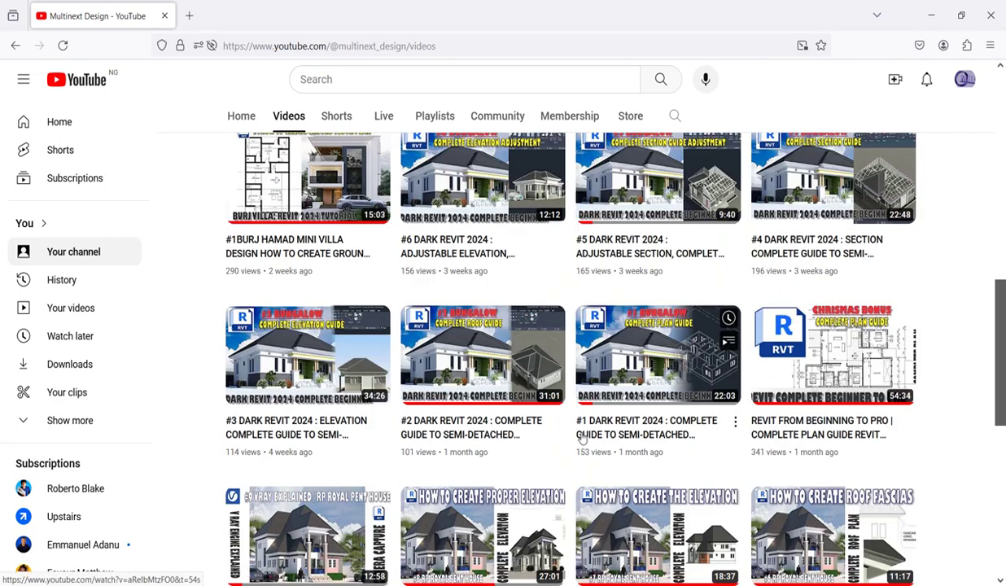
scroll(740, 474, down, 2)
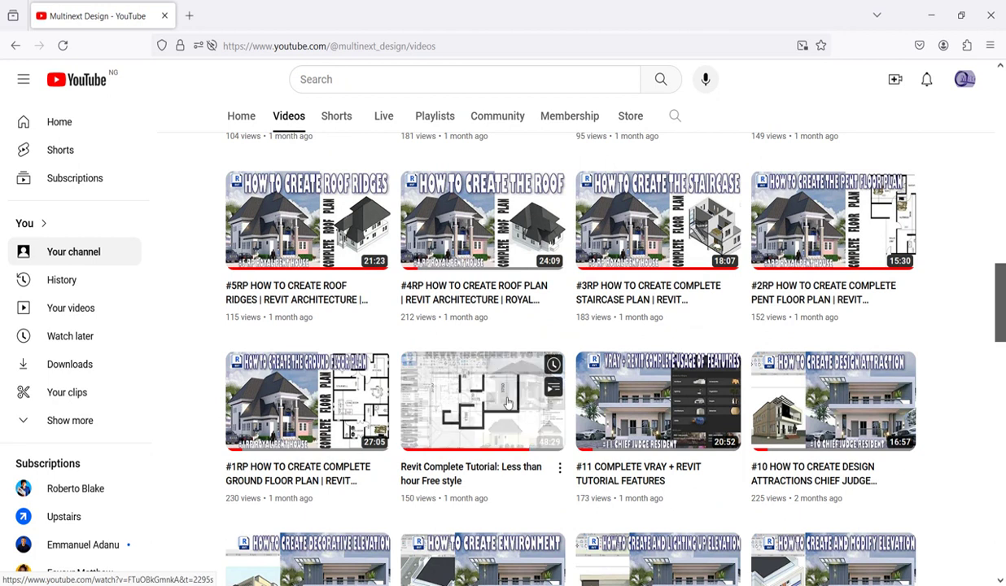
scroll(415, 417, down, 3)
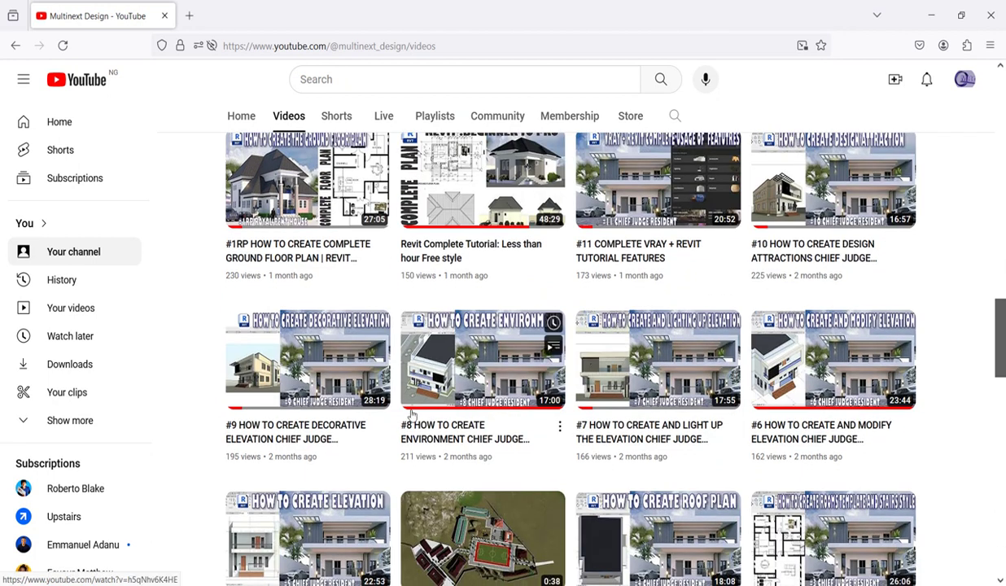
scroll(355, 425, down, 3)
scroll(355, 424, down, 3)
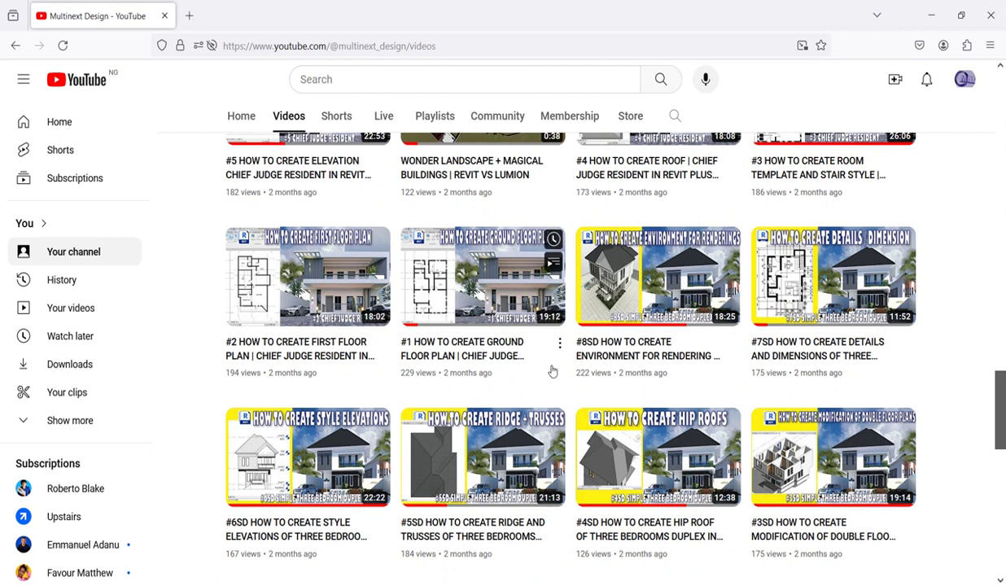
scroll(577, 382, down, 3)
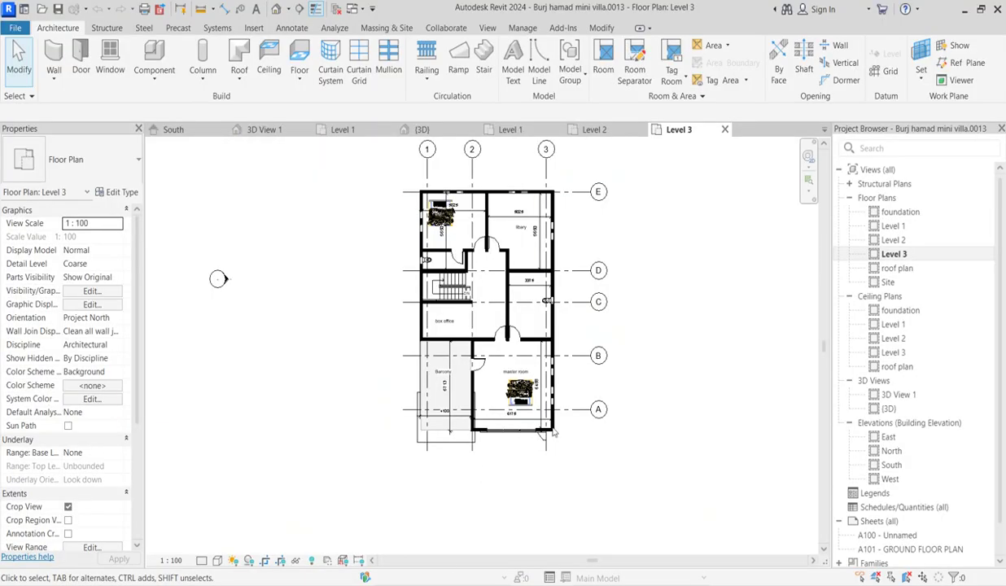
Place a perspective camera on the Level 3 plan in front of the villa, with its target beyond the rear
scroll(499, 491, down, 2)
scroll(560, 308, up, 2)
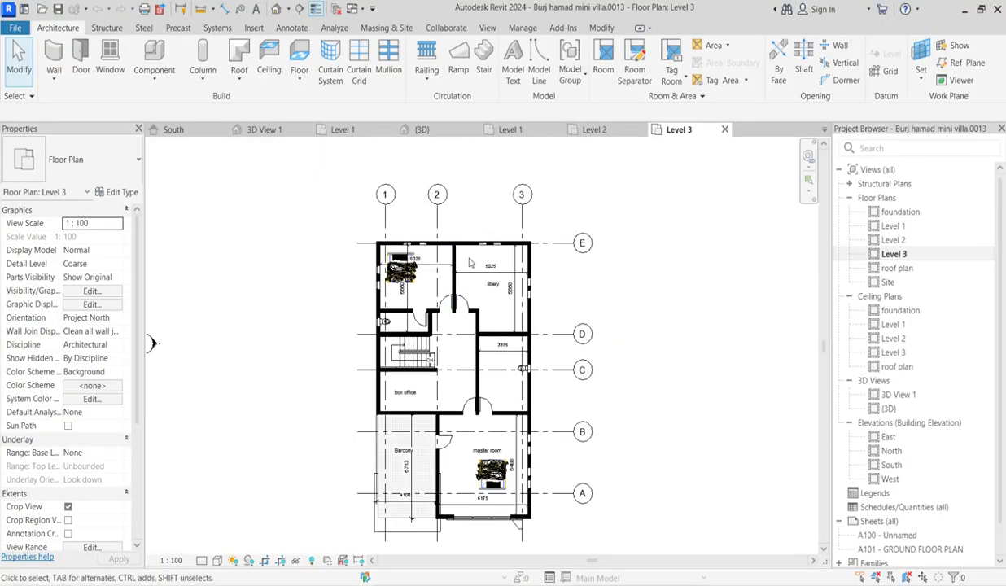
scroll(700, 342, down, 2)
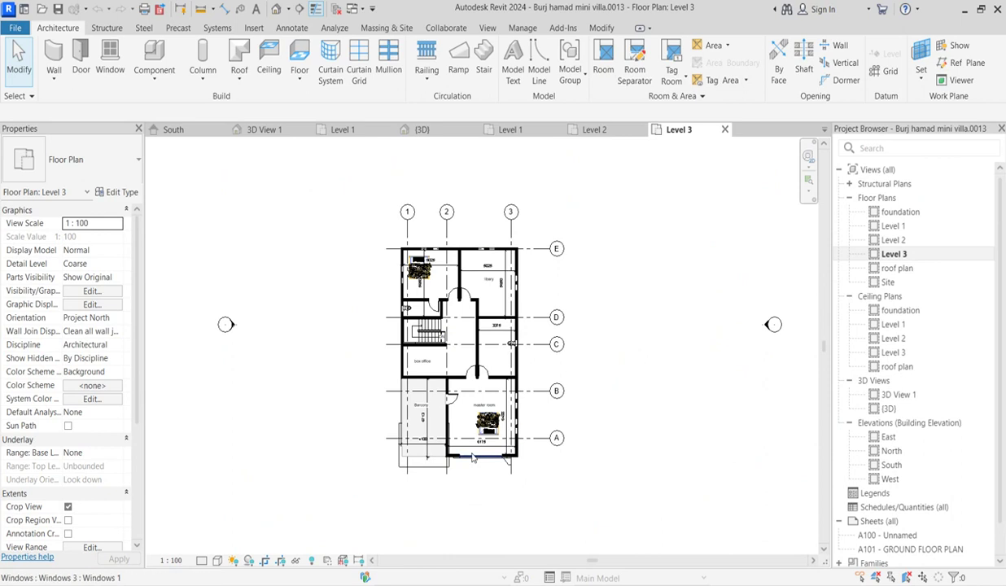
scroll(468, 454, up, 1)
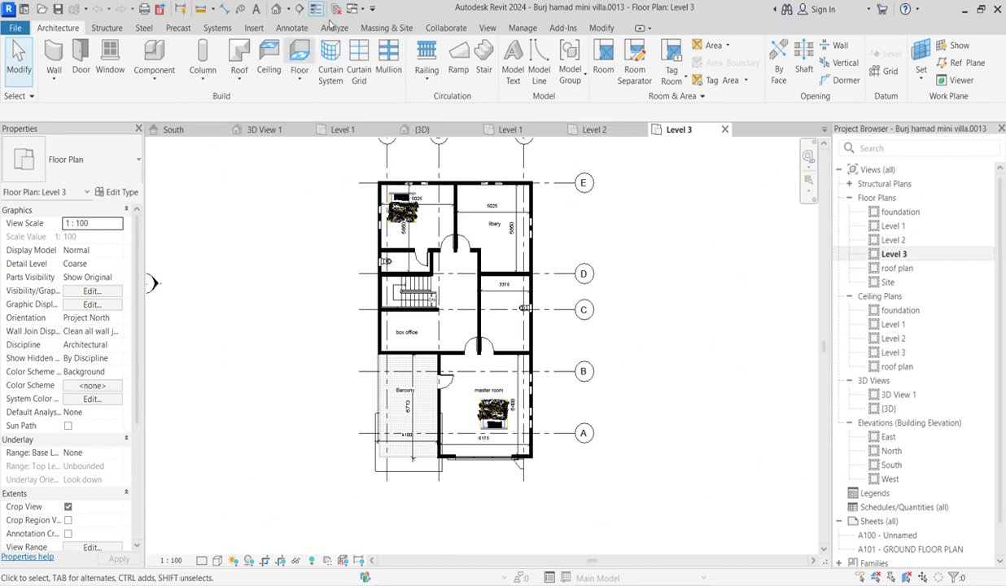
click(286, 9)
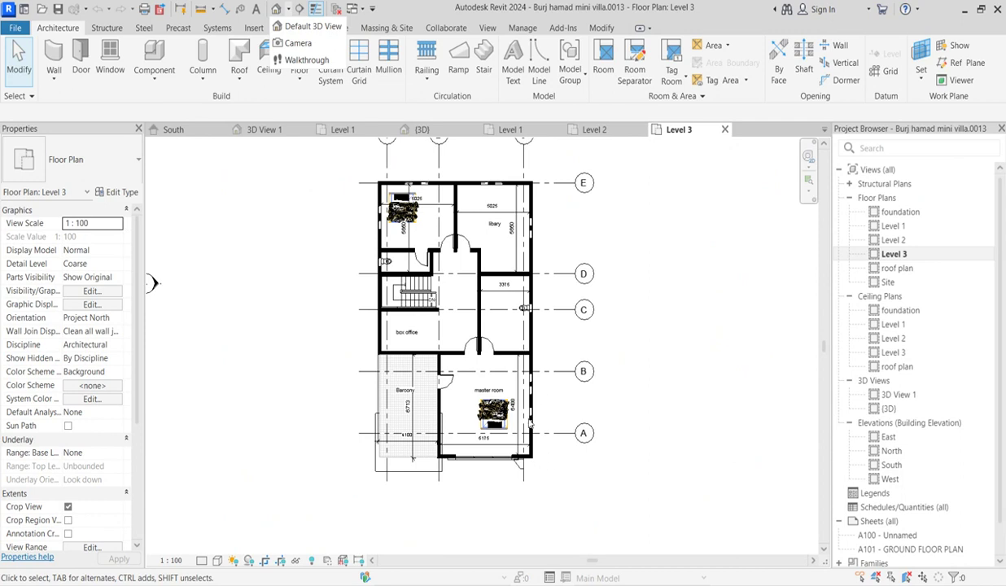
scroll(539, 396, down, 1)
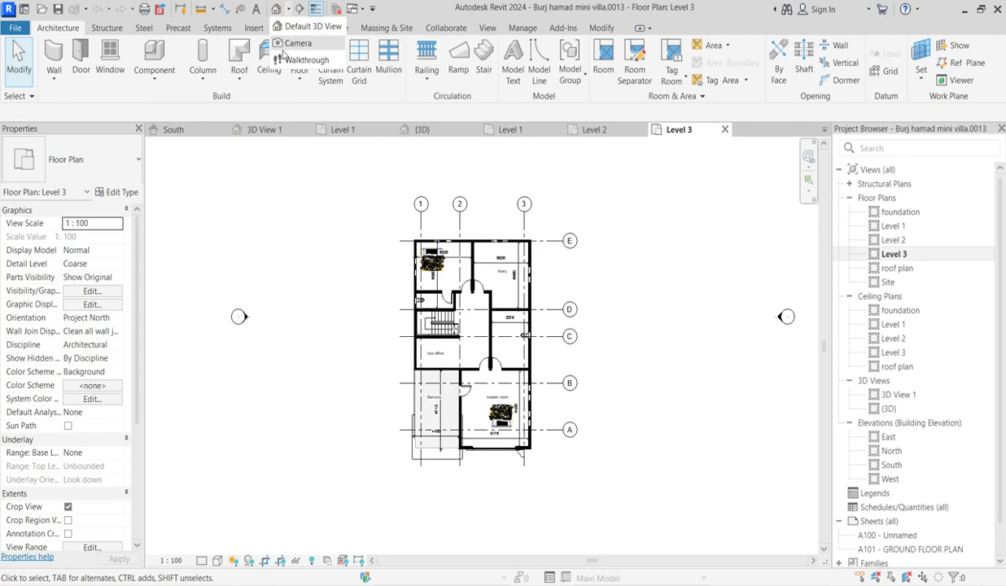
click(295, 49)
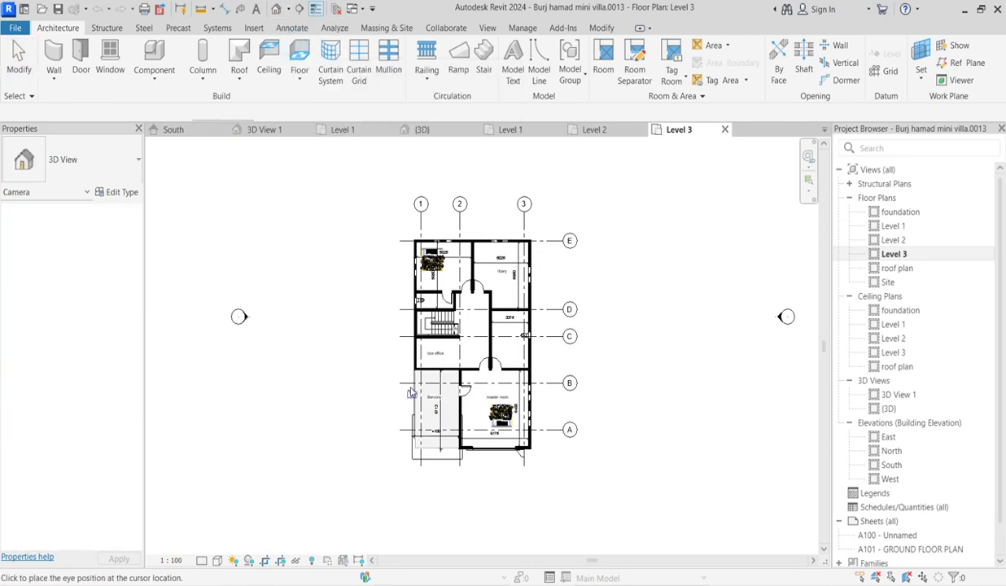
scroll(409, 387, down, 1)
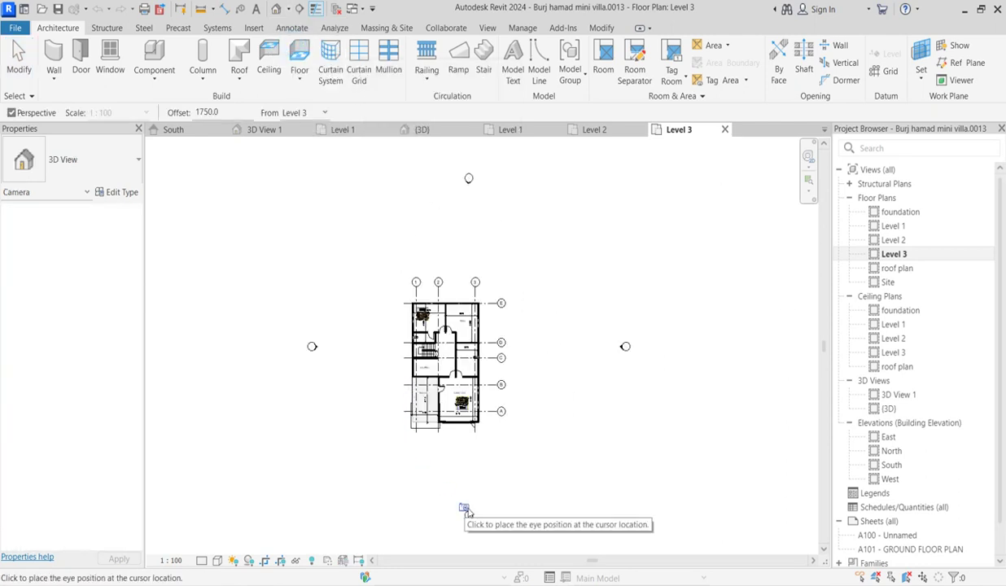
scroll(440, 438, down, 1)
click(407, 516)
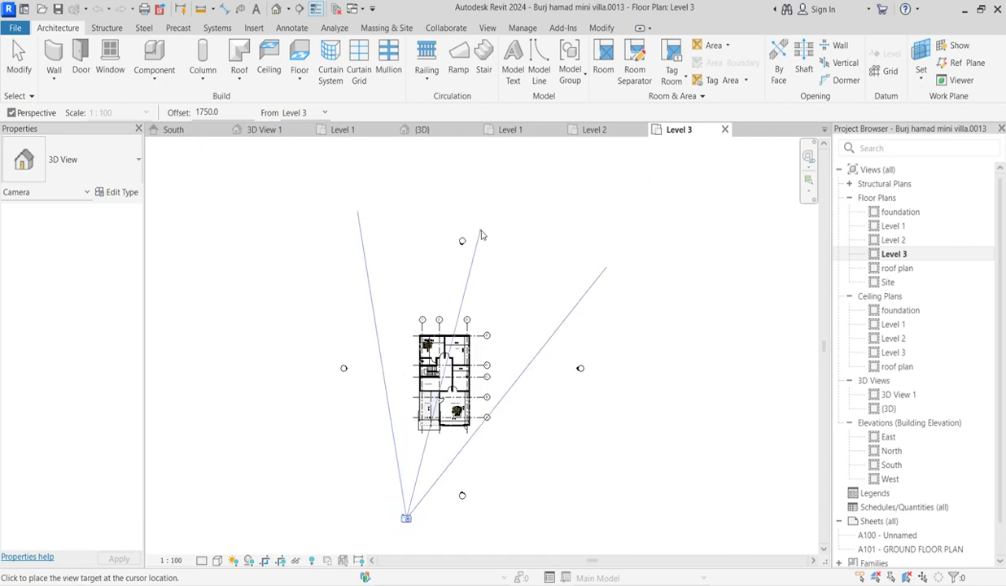
click(481, 234)
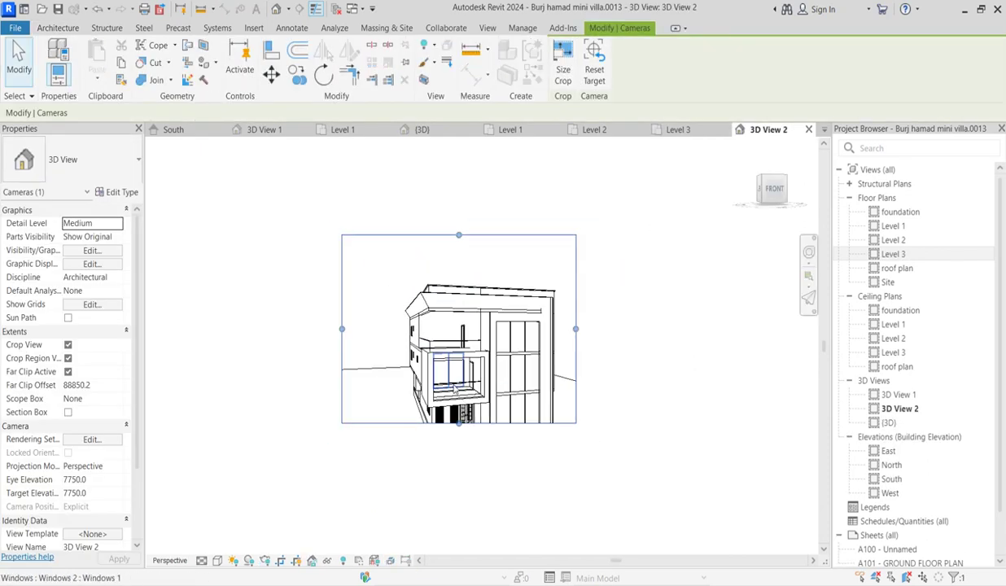
Resize the camera view's crop region, extending its right and bottom edges and bringing its left edge slightly inward
drag(576, 329, 593, 330)
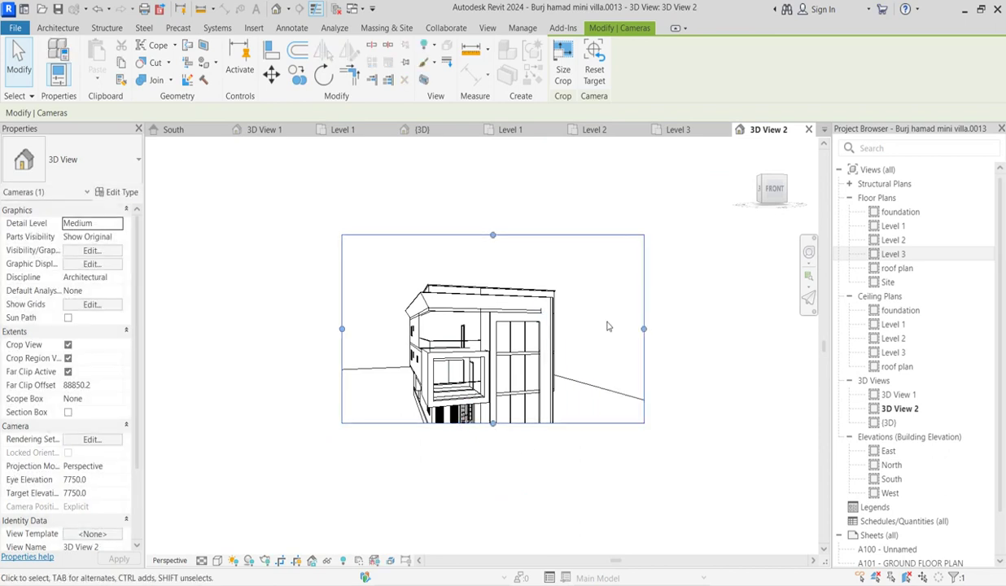
drag(342, 329, 355, 341)
drag(500, 423, 498, 488)
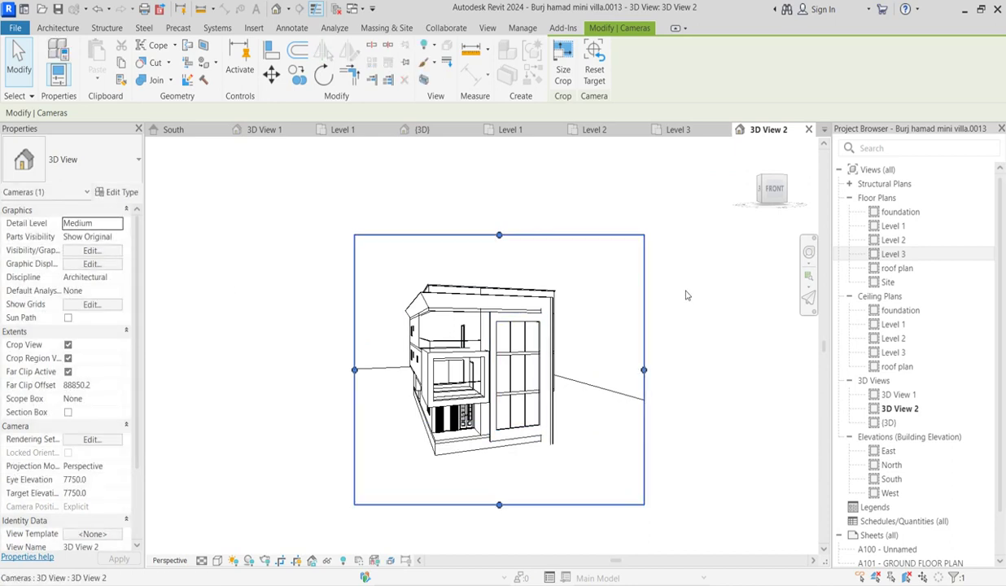
click(656, 254)
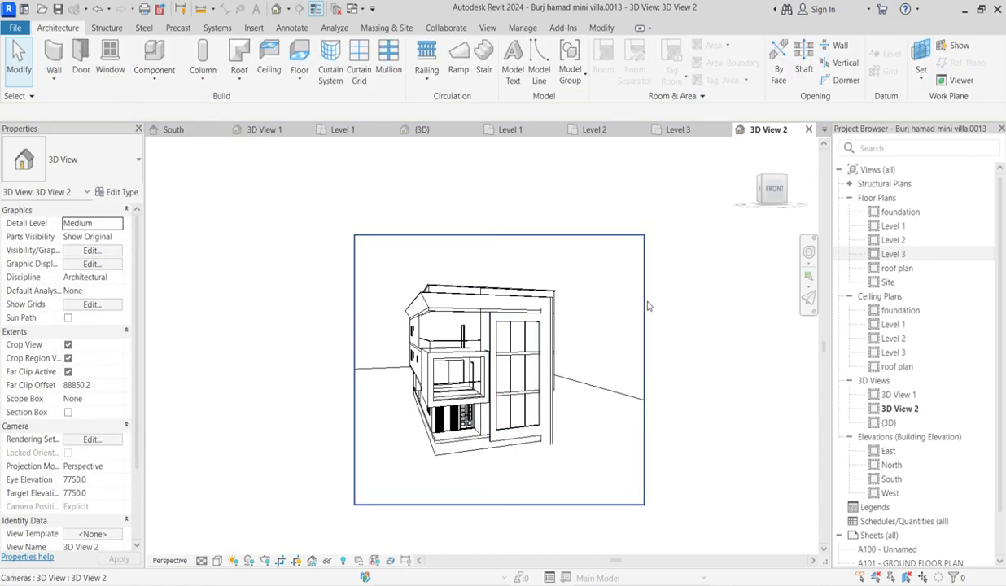
Set the camera's eye elevation to 500 and extend the crop region upward to include the whole roof
click(644, 303)
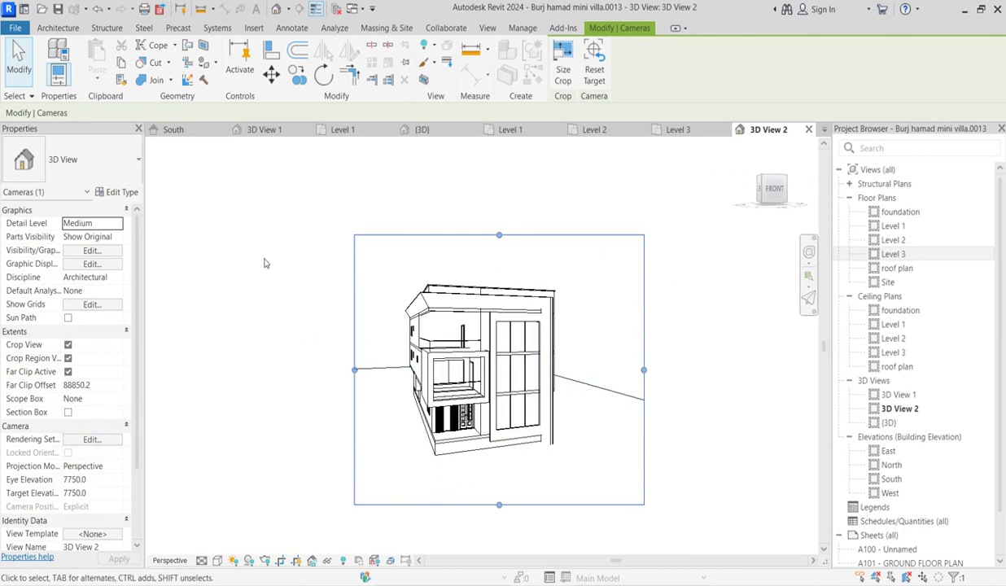
click(98, 482)
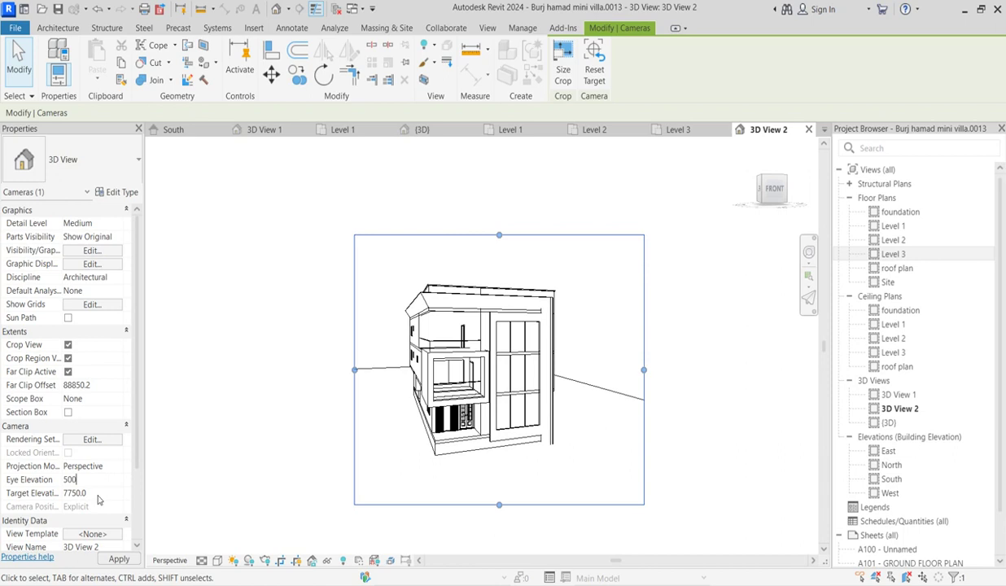
click(260, 470)
click(596, 230)
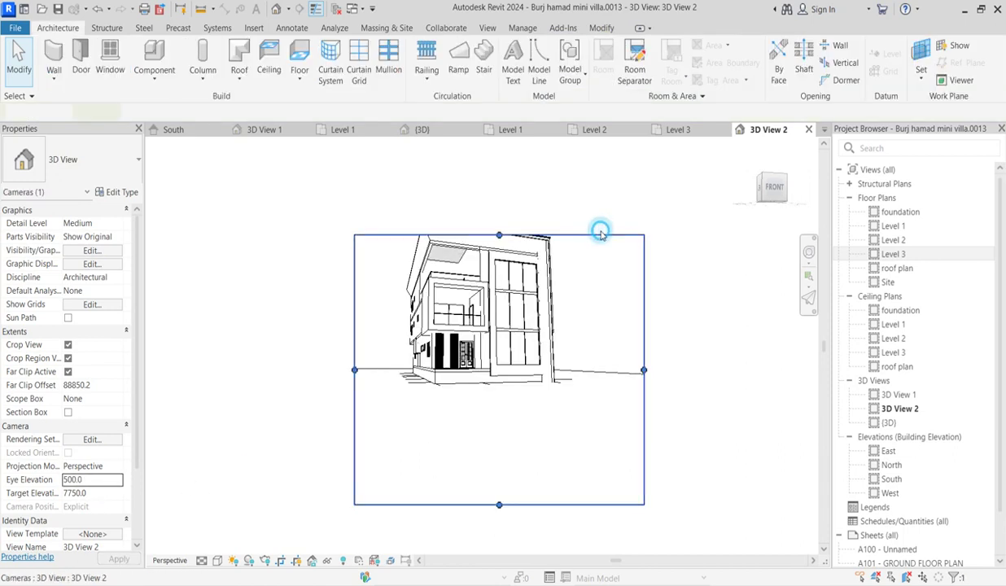
drag(508, 240, 510, 166)
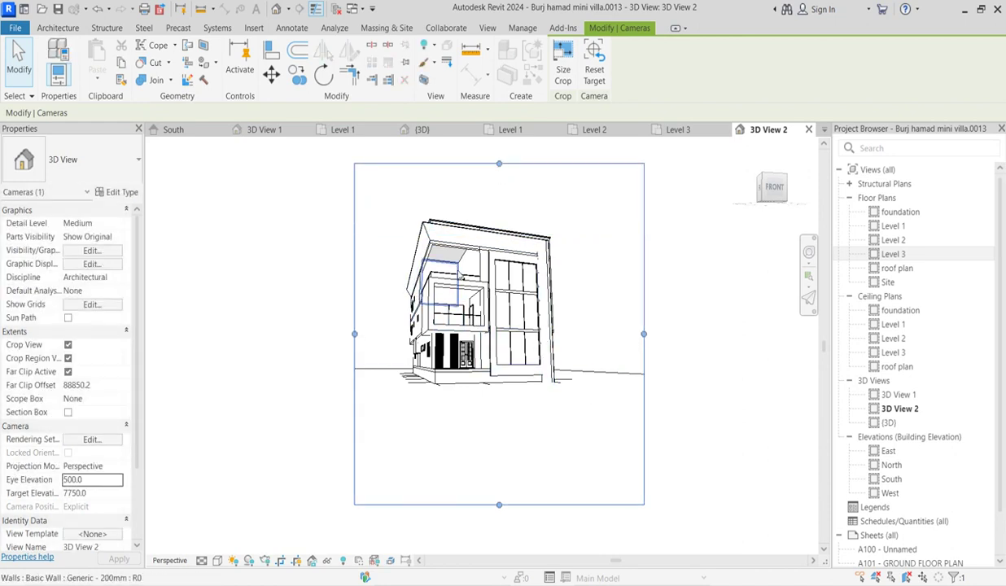
scroll(560, 316, up, 2)
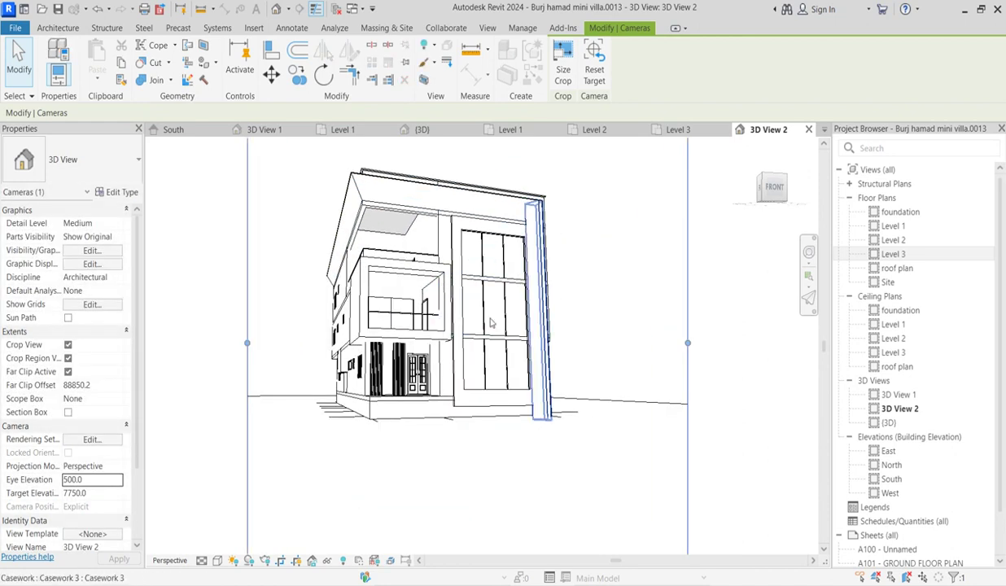
Set the camera's target elevation to 500 and apply the change
click(95, 494)
text(5)
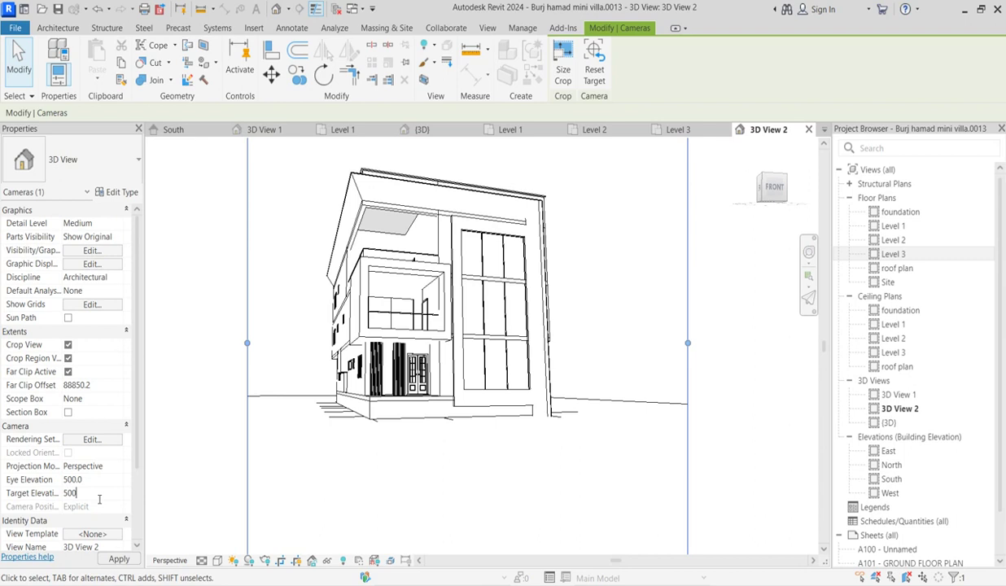
key(Return)
click(119, 559)
click(528, 438)
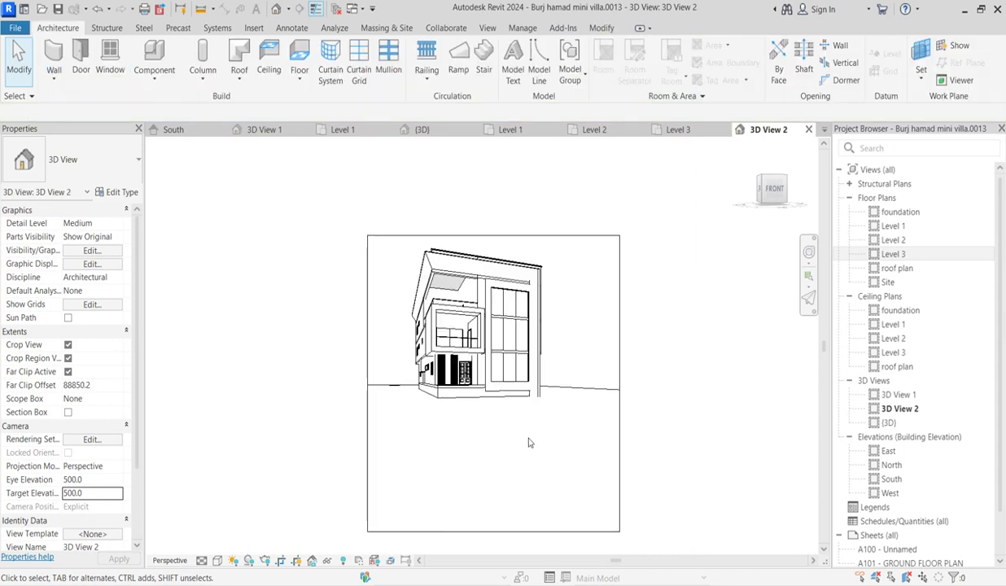
Tighten the crop region around the villa at the bottom and both sides, and raise its top edge for more sky
click(493, 530)
drag(494, 531, 504, 409)
drag(493, 235, 495, 178)
drag(620, 293, 567, 293)
drag(367, 293, 387, 307)
click(456, 477)
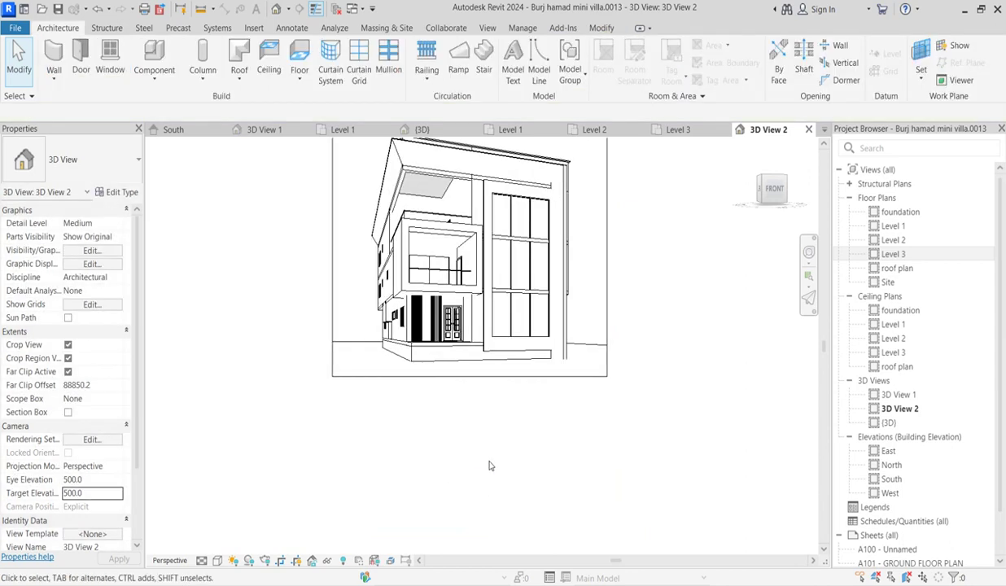
scroll(364, 366, up, 4)
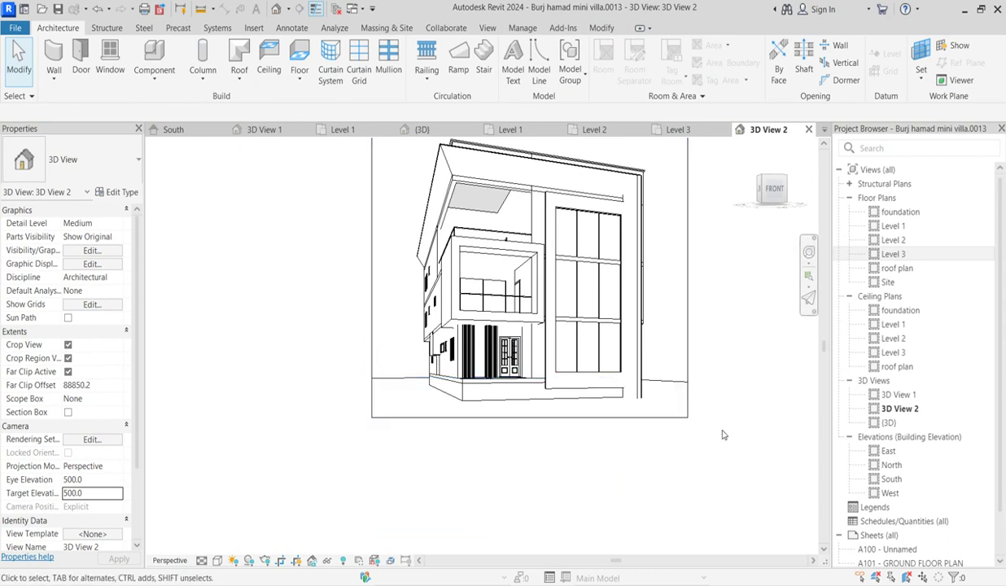
On the foundation plan, draw Generic - 200mm walls behind the villa, about 43000 long, and along its east side, about 25500 long
double_click(899, 212)
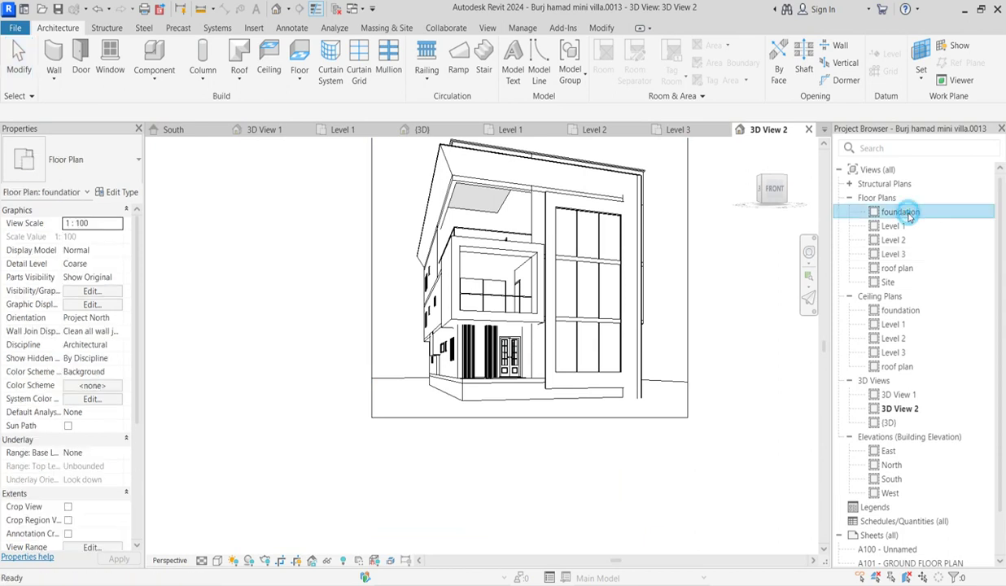
scroll(486, 317, up, 3)
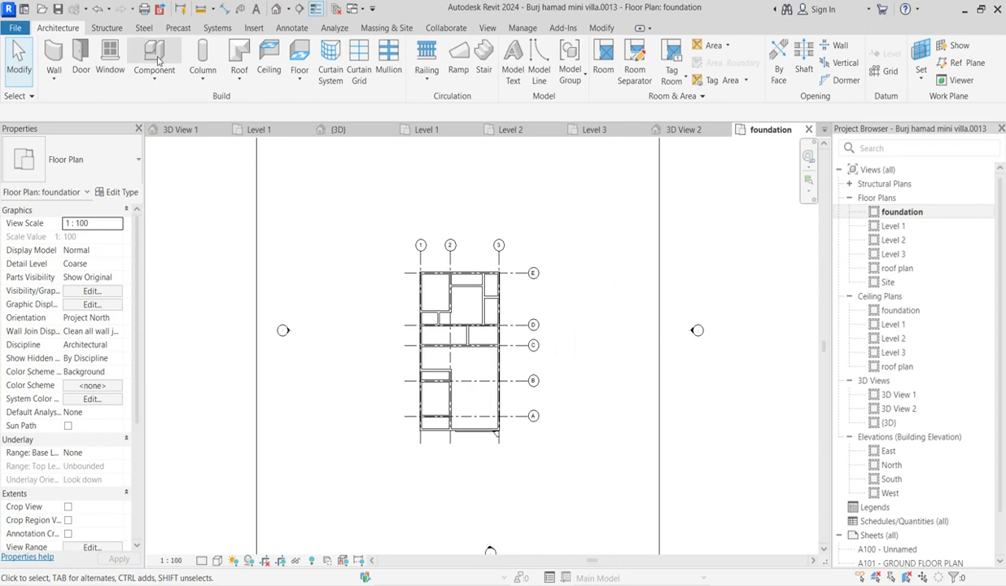
click(51, 52)
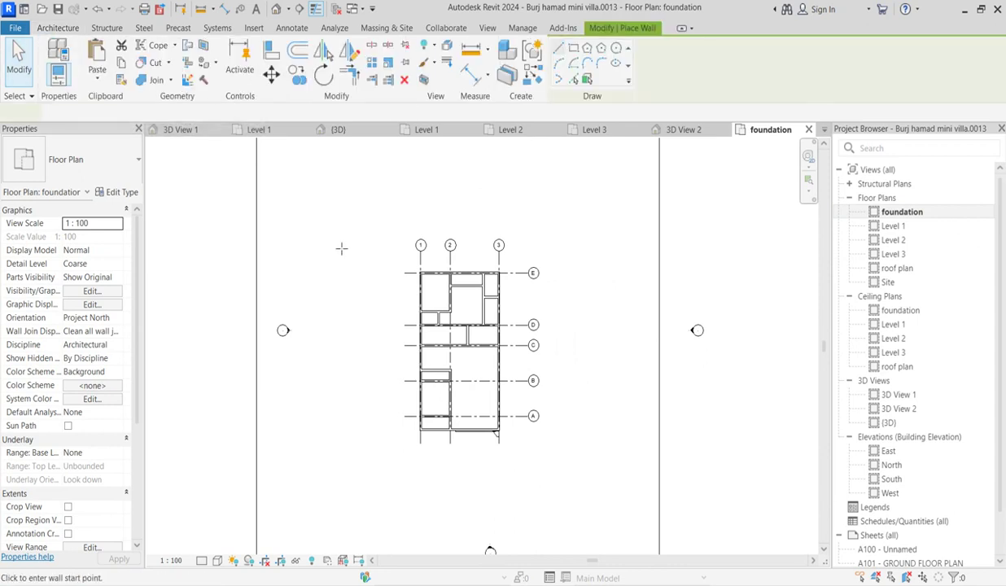
click(272, 204)
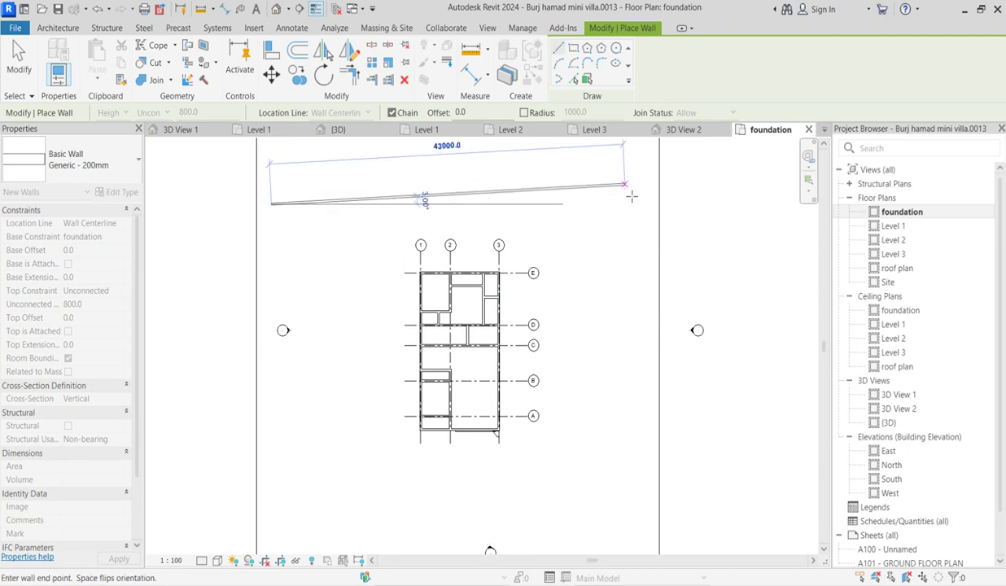
click(627, 203)
click(625, 429)
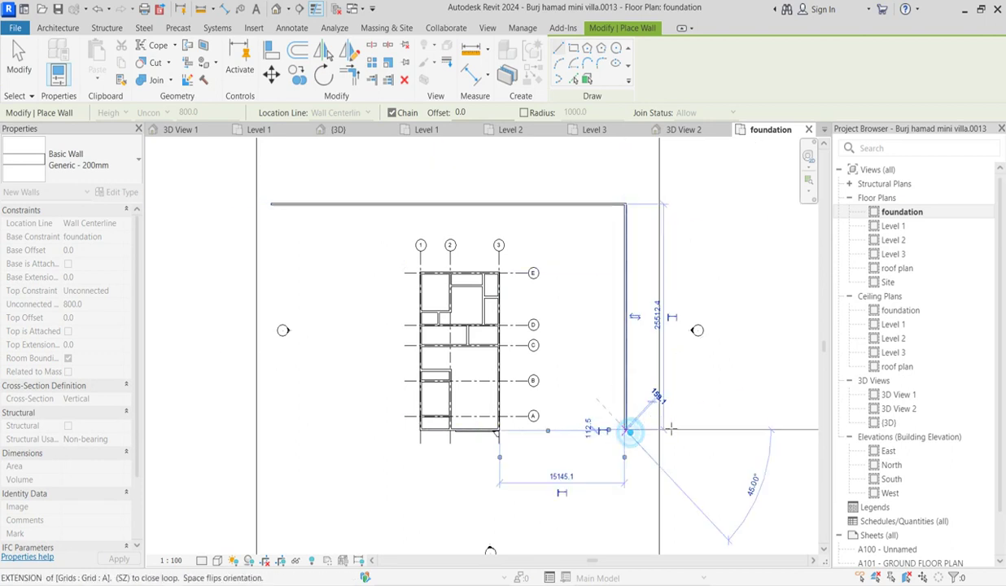
key(Escape)
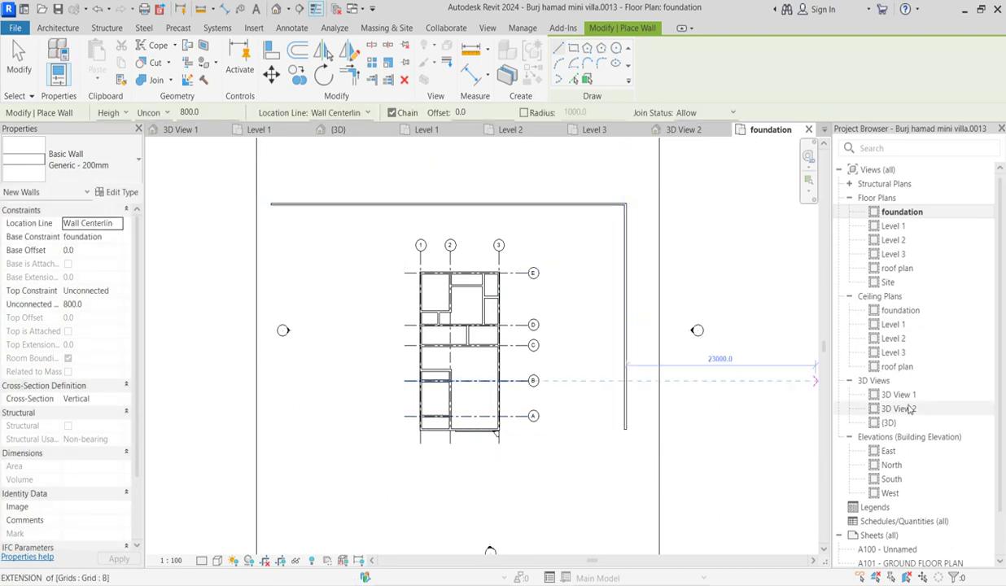
Select both new boundary walls in 3D View 2 and increase their unconnected height
click(904, 408)
double_click(909, 408)
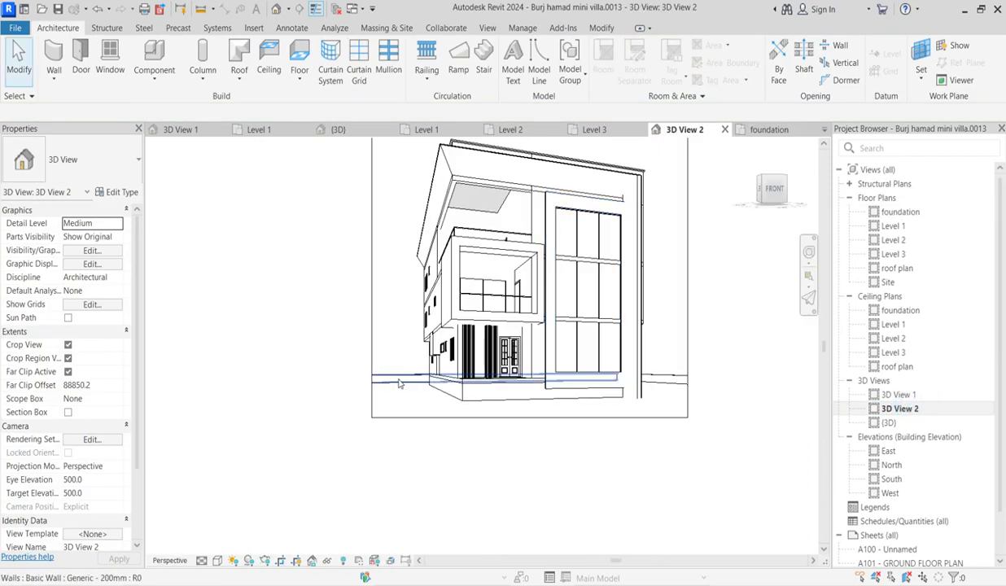
click(397, 377)
ctrl+click(663, 379)
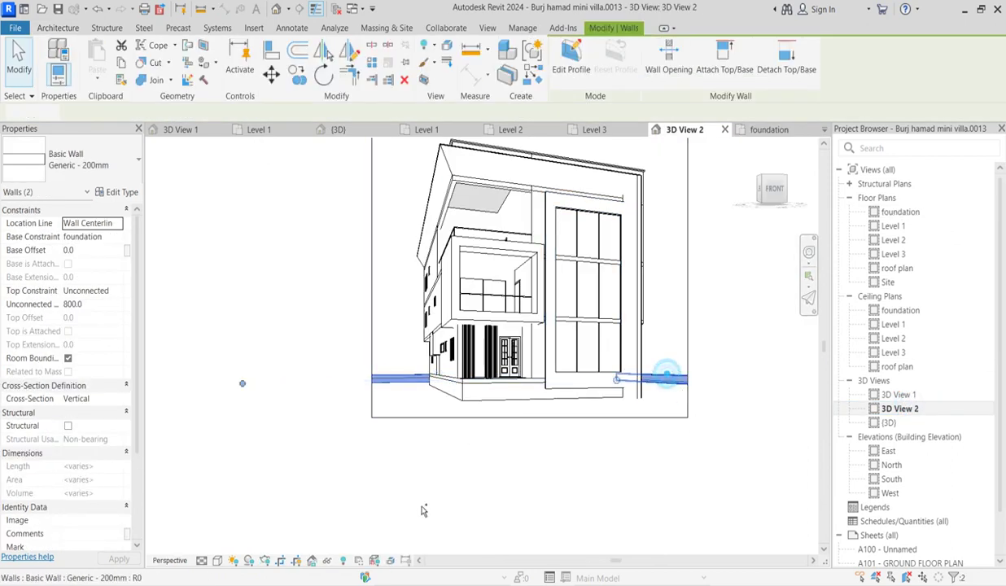
click(105, 304)
text(300)
key(Return)
text(3)
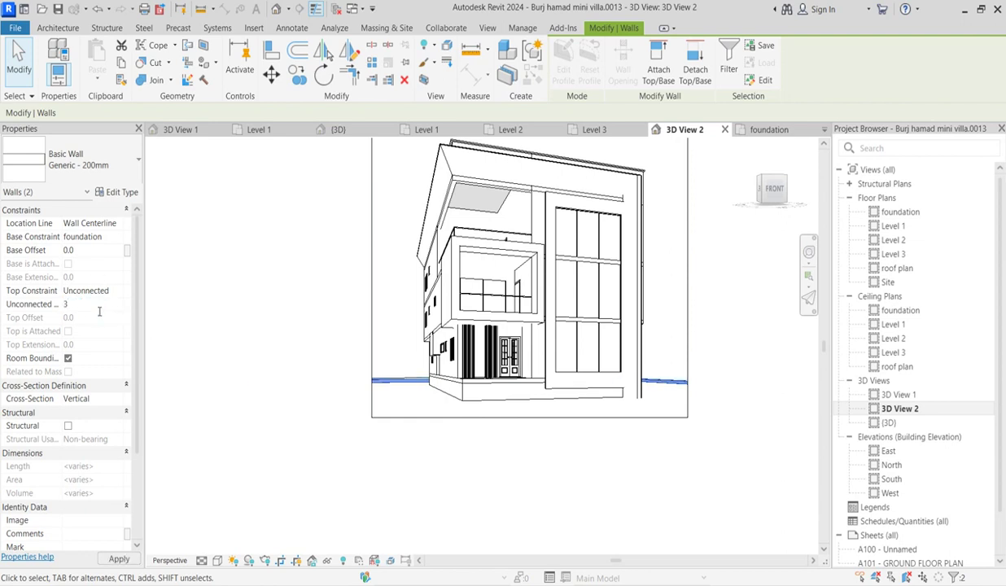
key(Return)
click(187, 352)
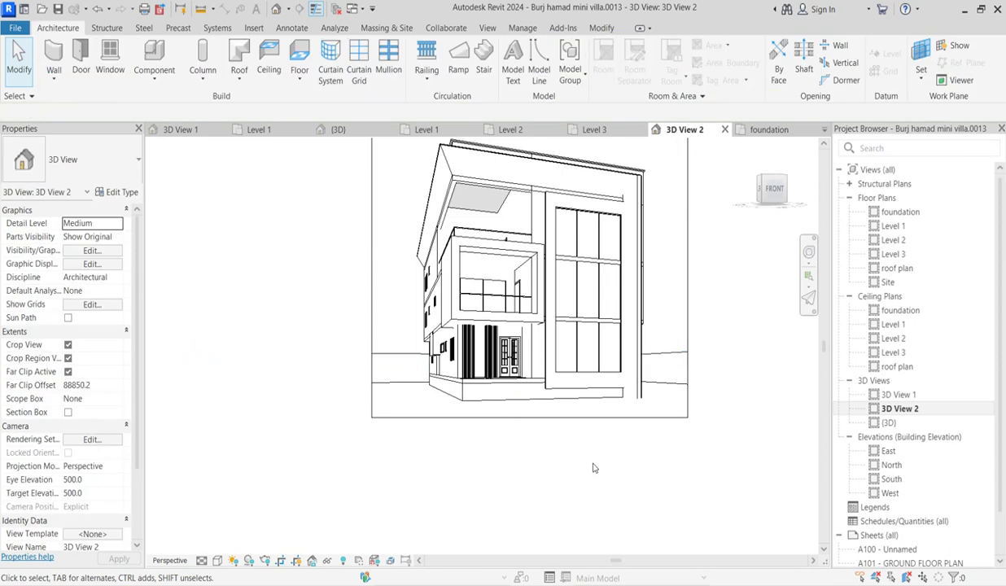
Change the visual style of 3D View 2 to show coloured surfaces and inspect the villa's front facade
scroll(602, 462, down, 2)
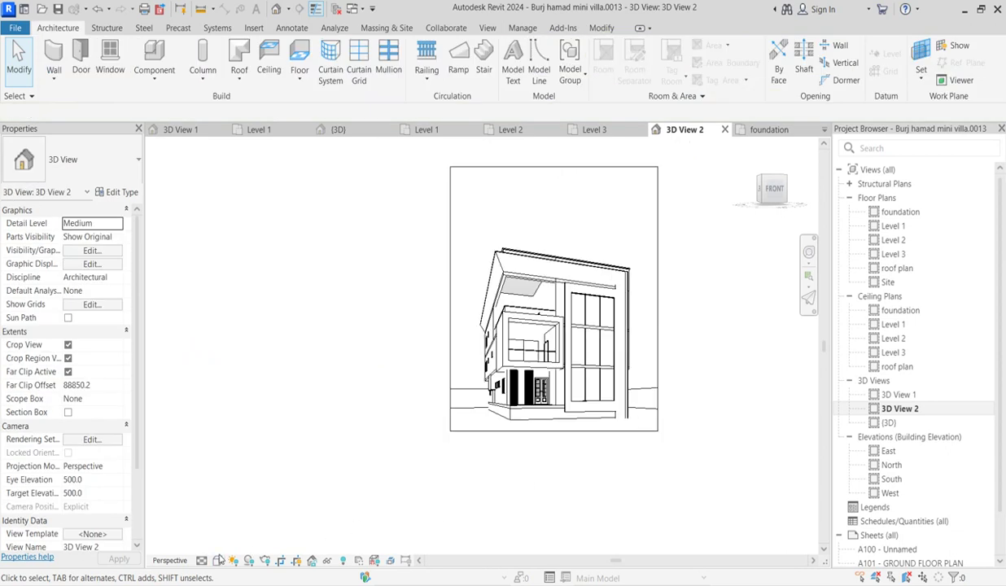
click(218, 560)
click(244, 543)
scroll(714, 391, up, 2)
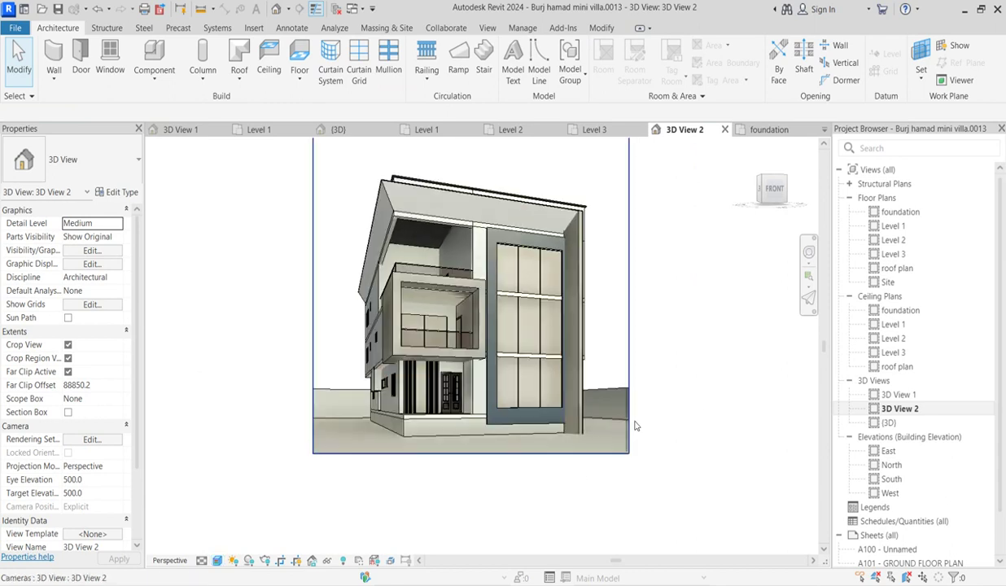
scroll(416, 482, up, 2)
scroll(427, 470, down, 2)
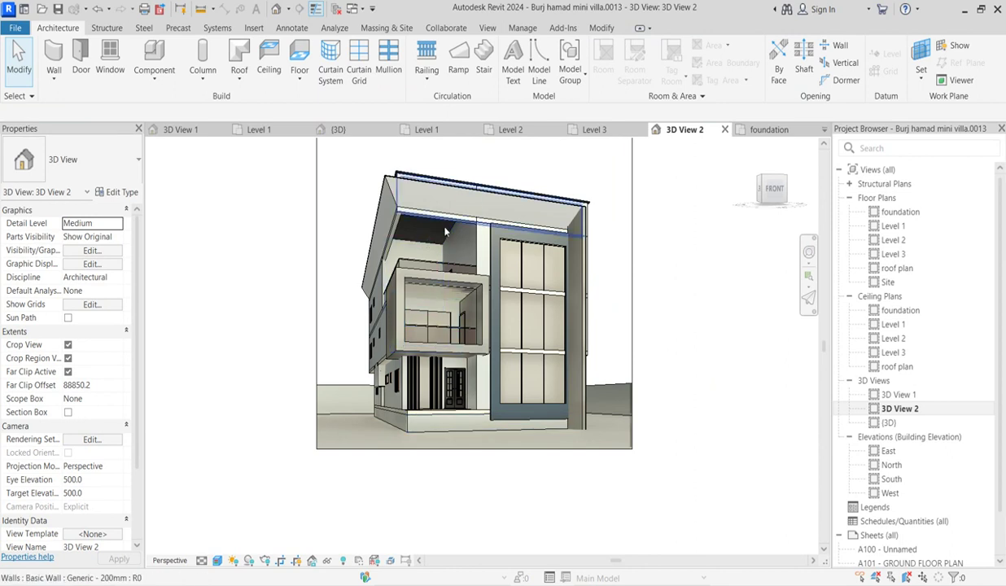
scroll(411, 299, down, 1)
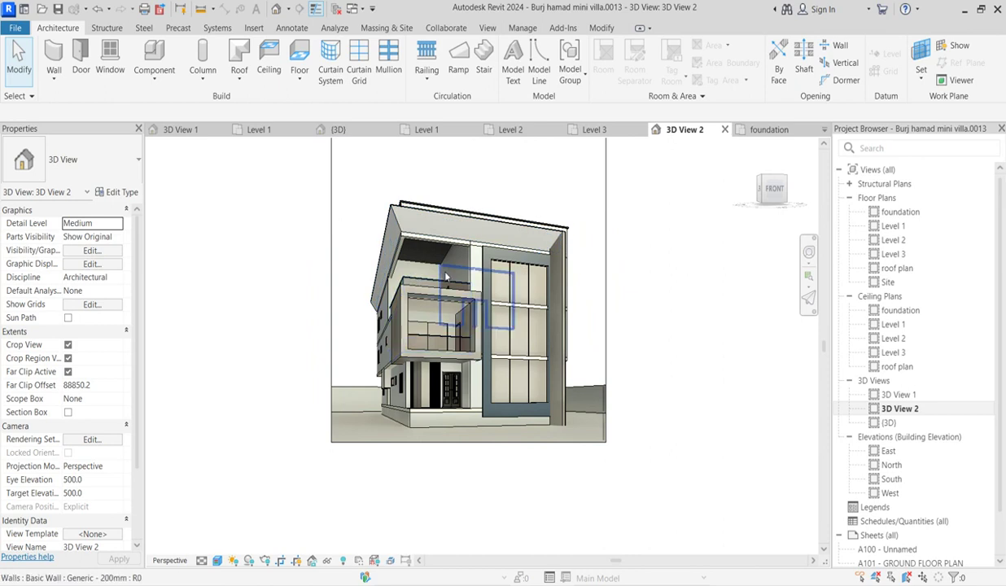
Examine the villa and the two boundary walls within the crop region of 3D View 2 from near and far
scroll(427, 277, up, 3)
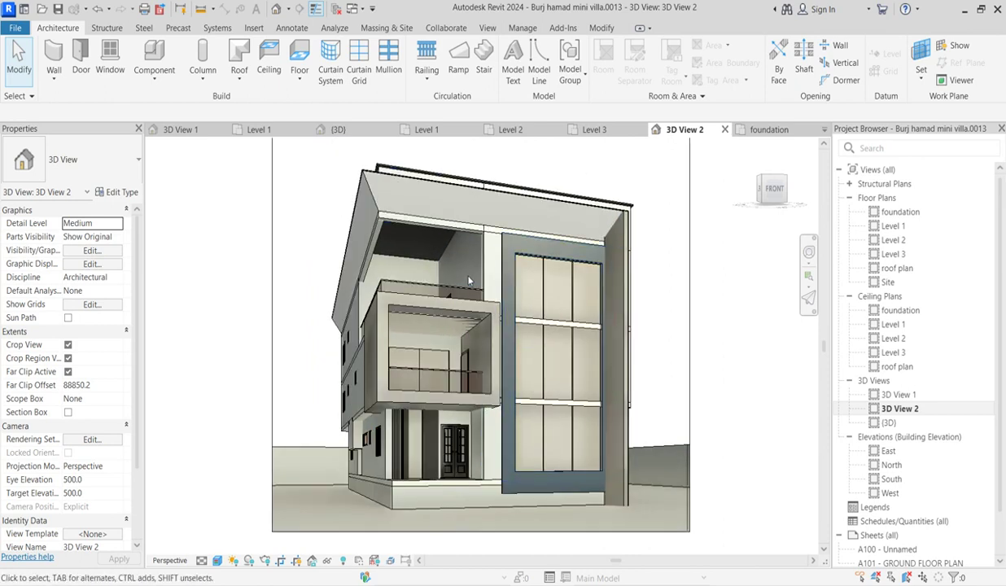
scroll(456, 326, down, 2)
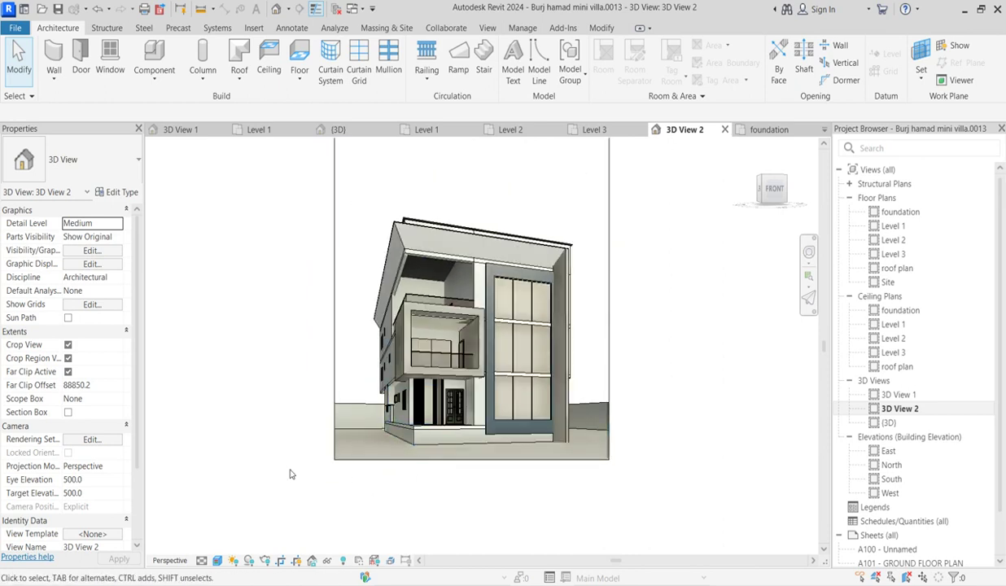
scroll(287, 458, down, 2)
scroll(375, 318, up, 3)
scroll(483, 222, up, 2)
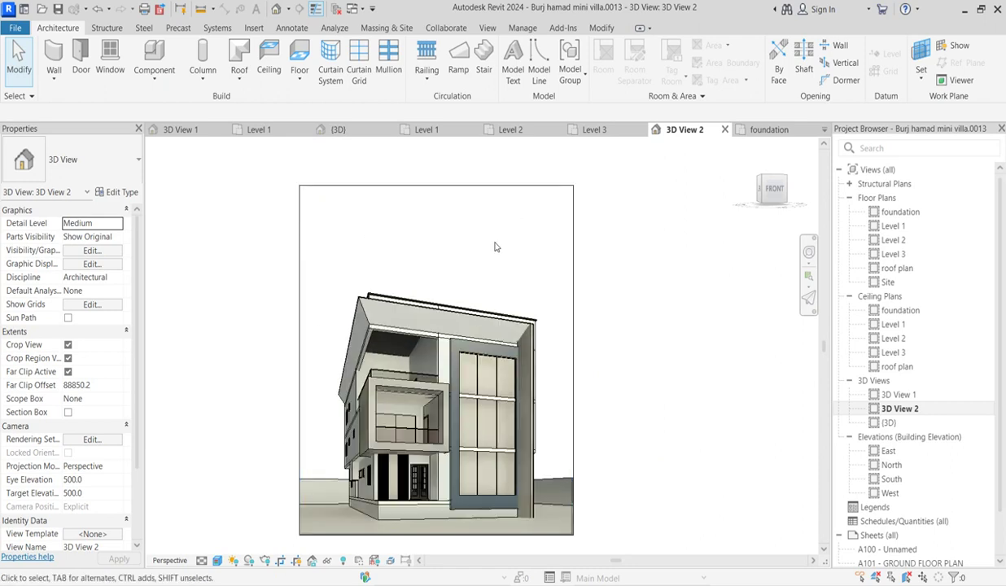
scroll(482, 244, down, 3)
scroll(522, 373, up, 3)
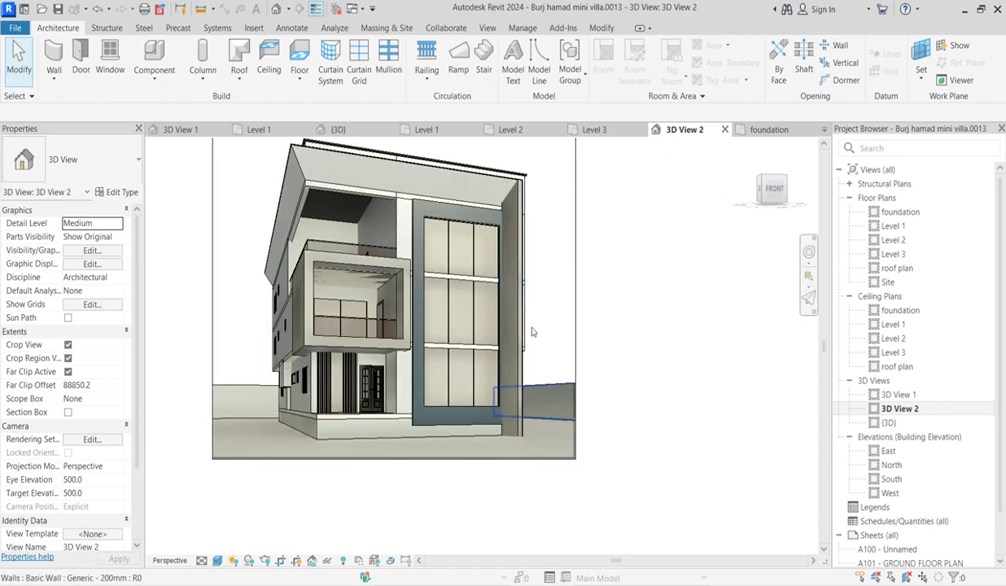
scroll(525, 365, up, 2)
scroll(529, 365, down, 3)
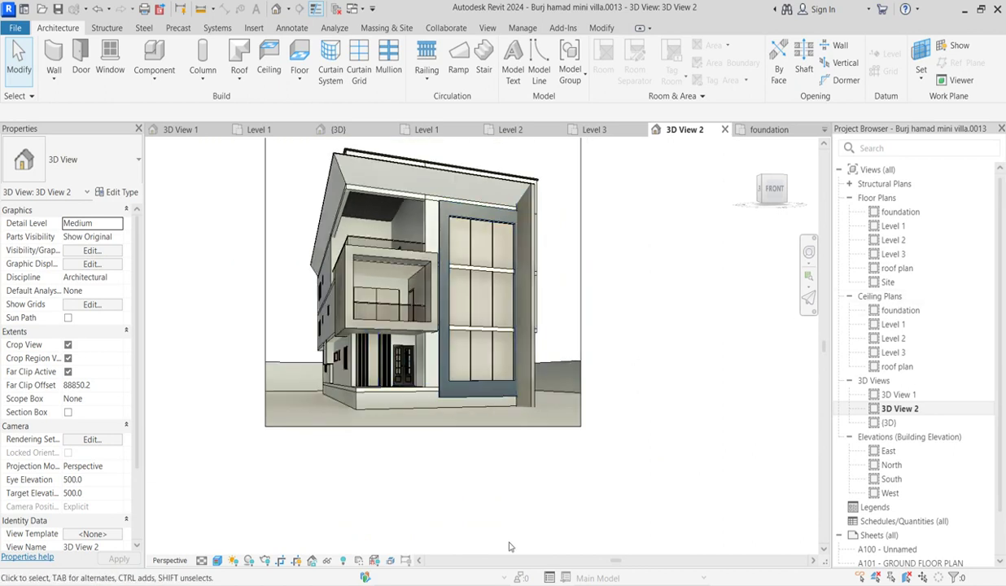
scroll(489, 521, down, 1)
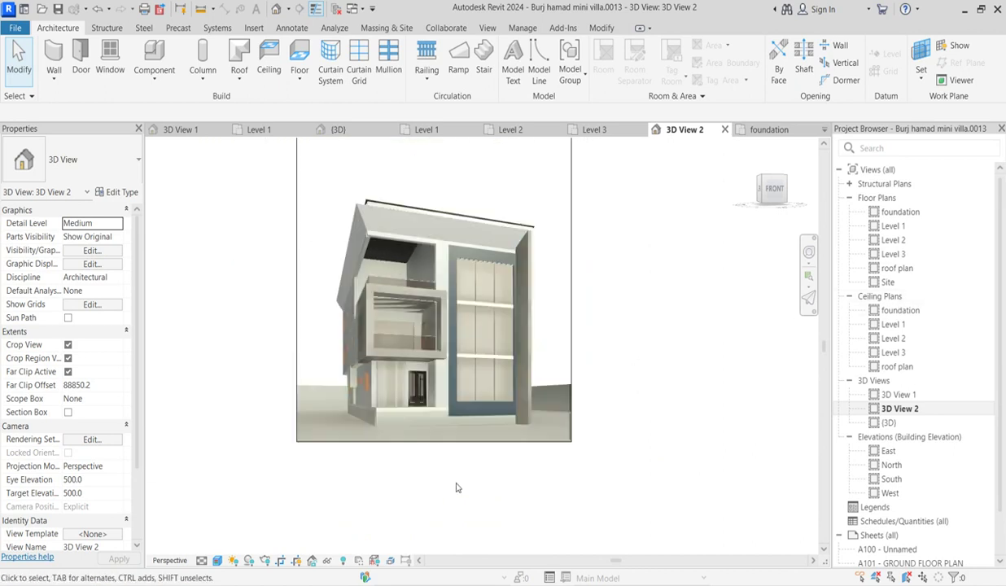
Open the rendering settings for 3D View 2 and set the output resolution to Printer at 300 DPI
click(264, 560)
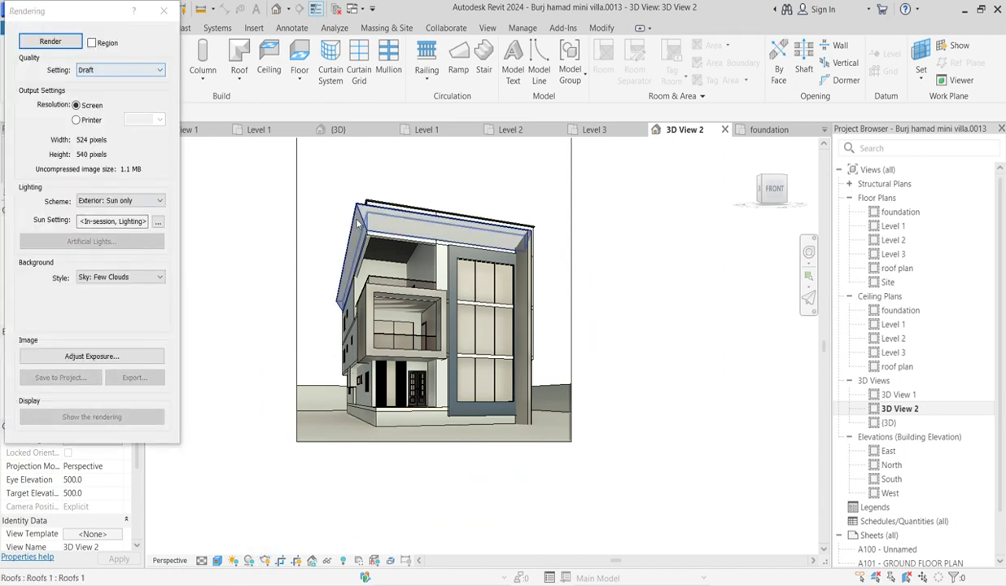
drag(81, 21, 92, 59)
shift+middle_drag(581, 265, 513, 379)
scroll(464, 236, up, 3)
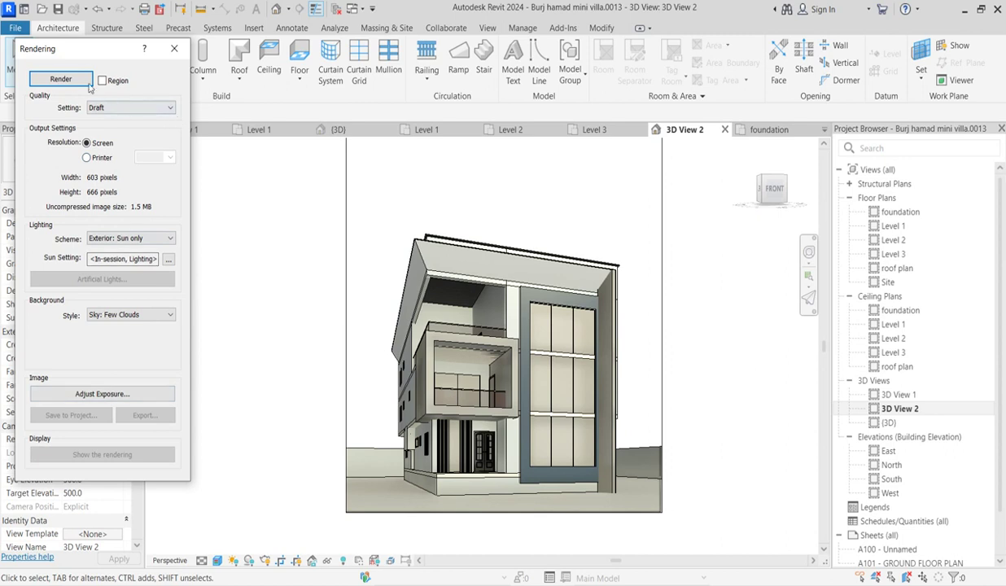
click(87, 158)
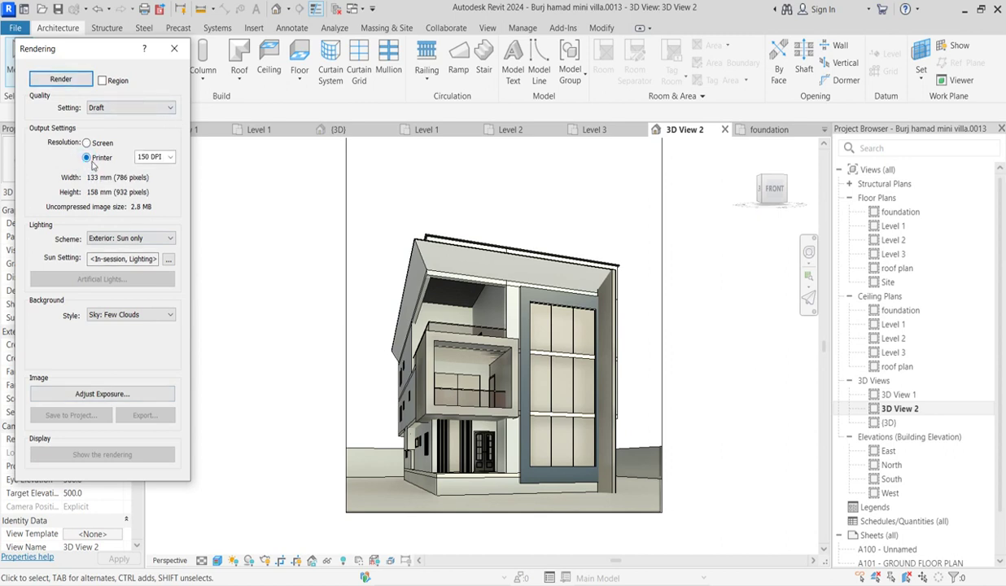
click(170, 158)
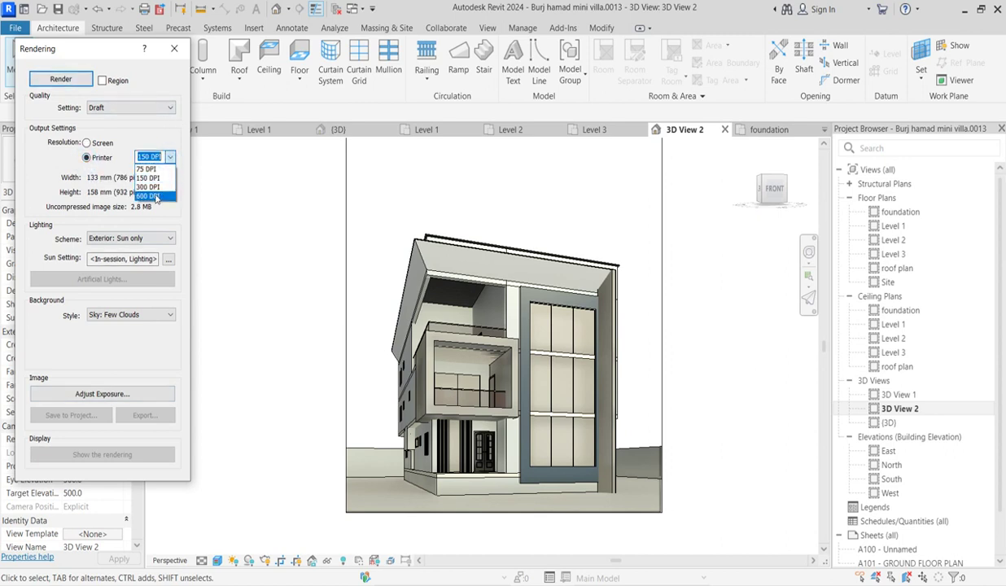
click(154, 188)
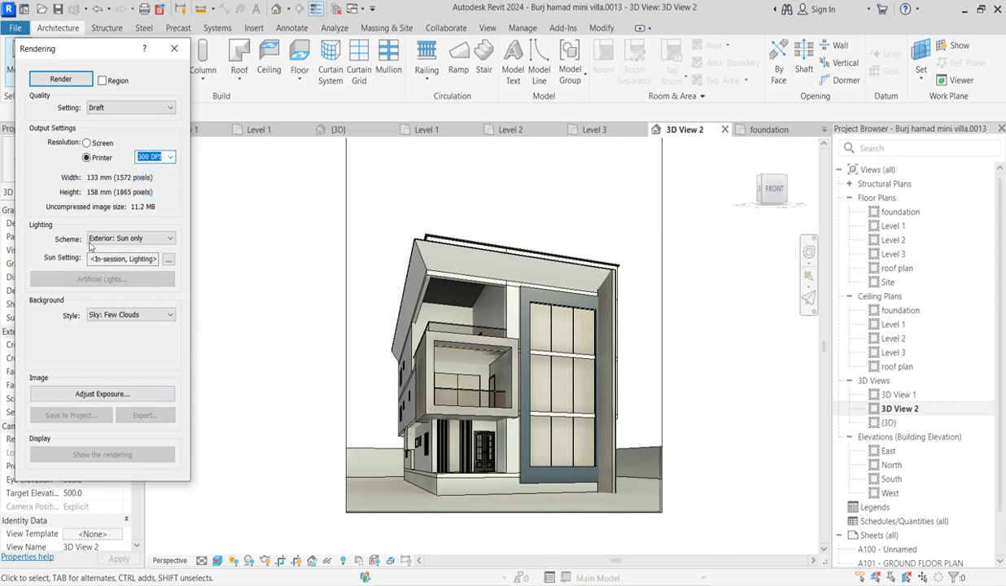
Switch the sun settings to a Still solar study and review the project's location and site options without changing them
click(168, 259)
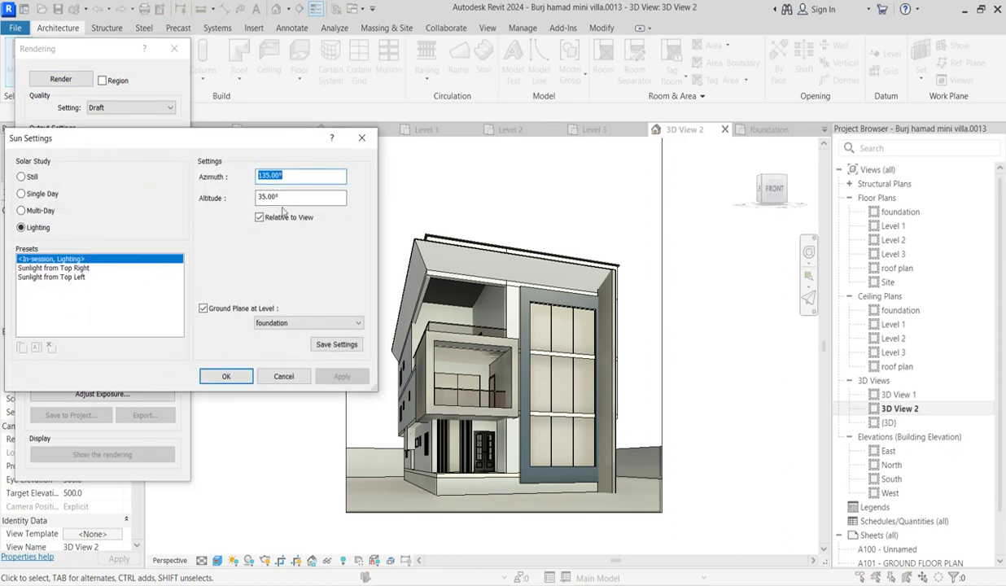
click(20, 176)
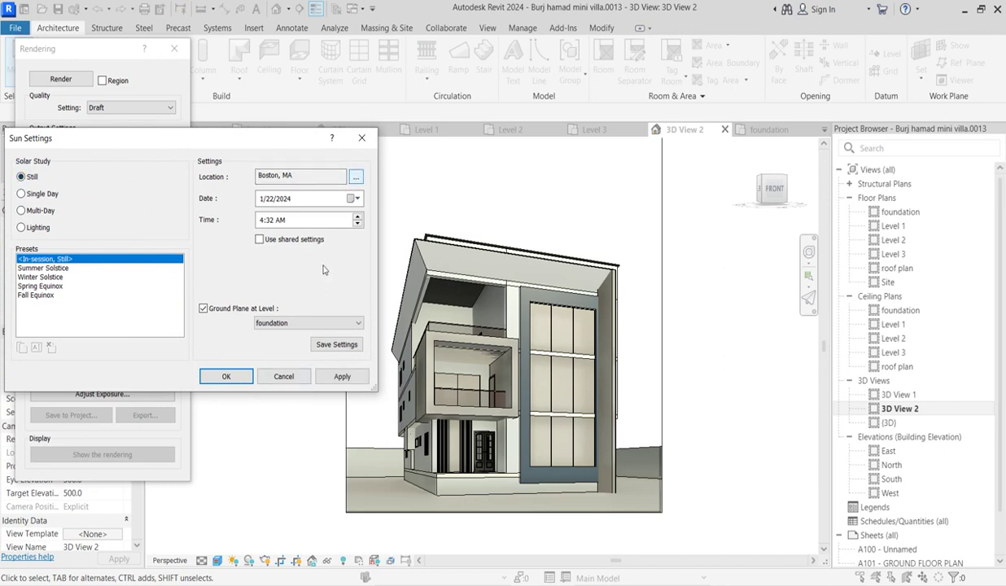
click(358, 177)
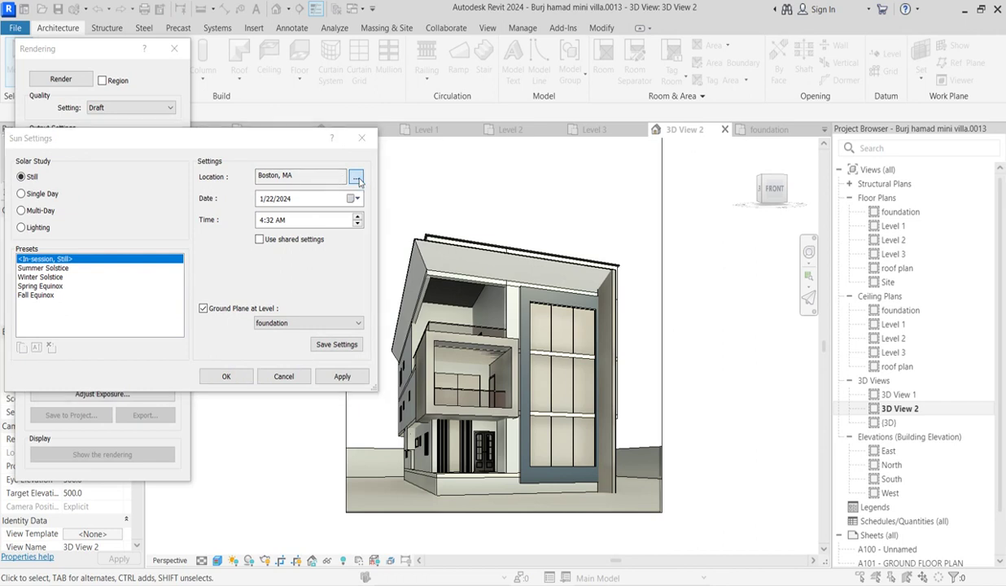
click(316, 215)
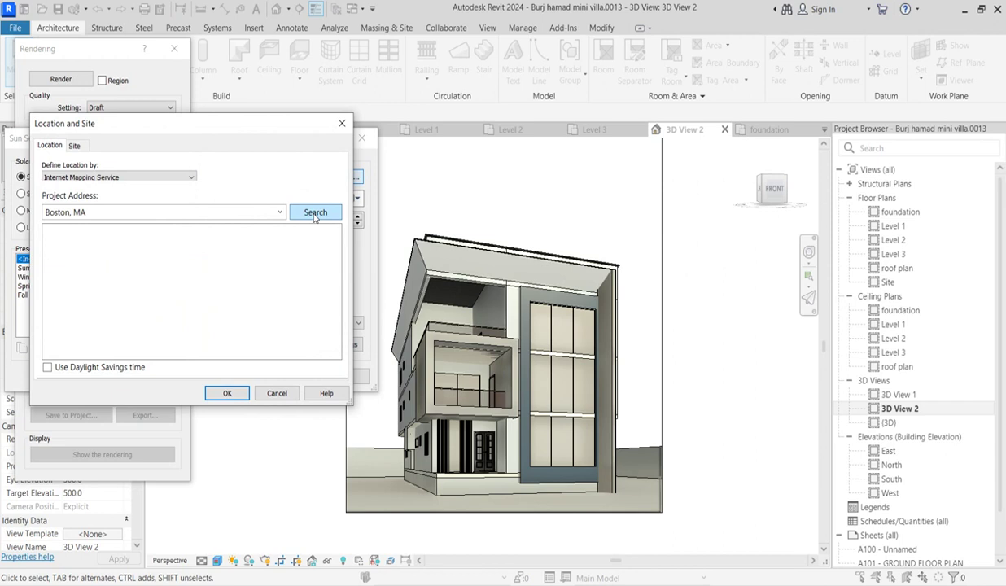
click(47, 368)
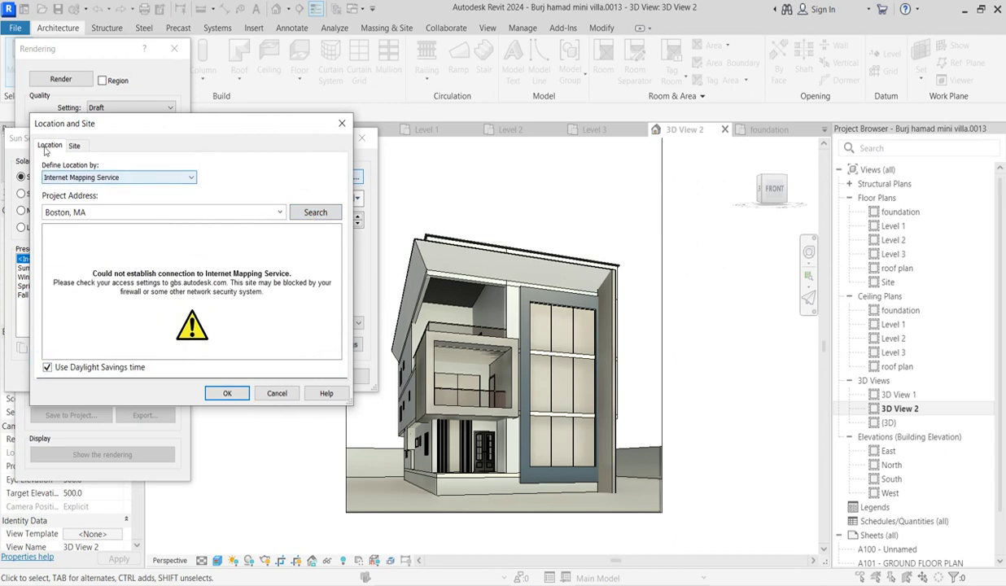
click(74, 145)
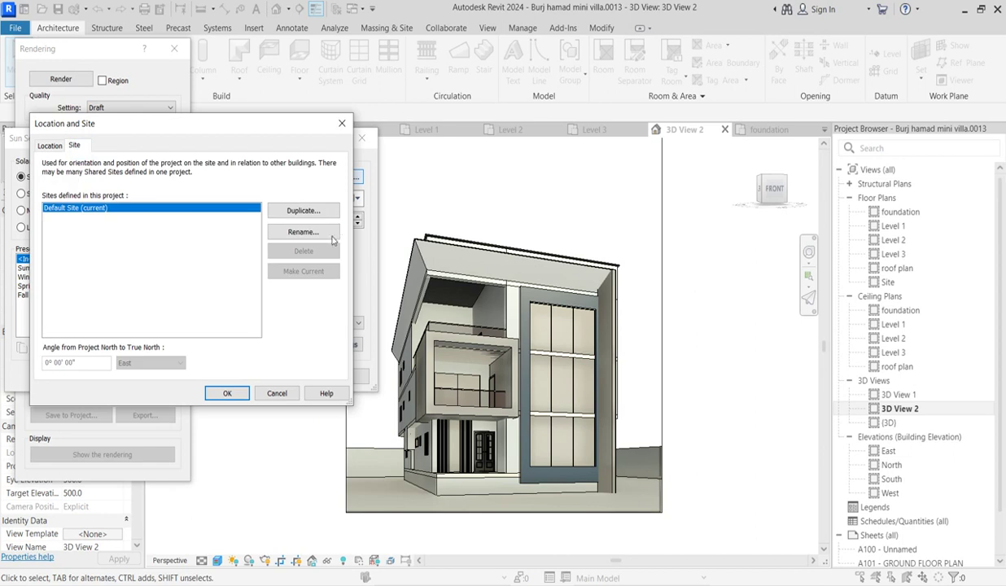
click(342, 123)
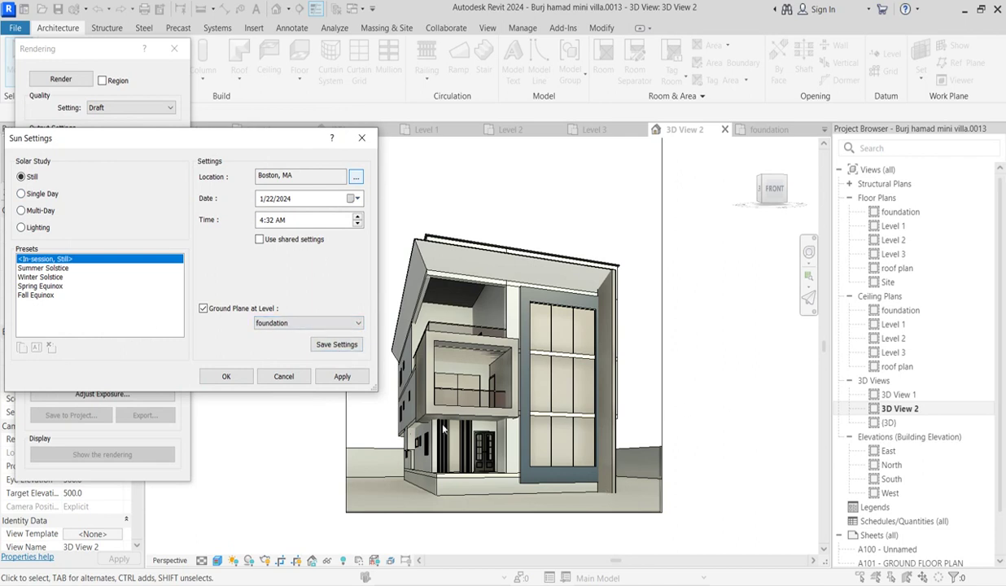
Set the Still solar study's ground plane to Level 1 and accept the sun settings
click(353, 323)
click(294, 345)
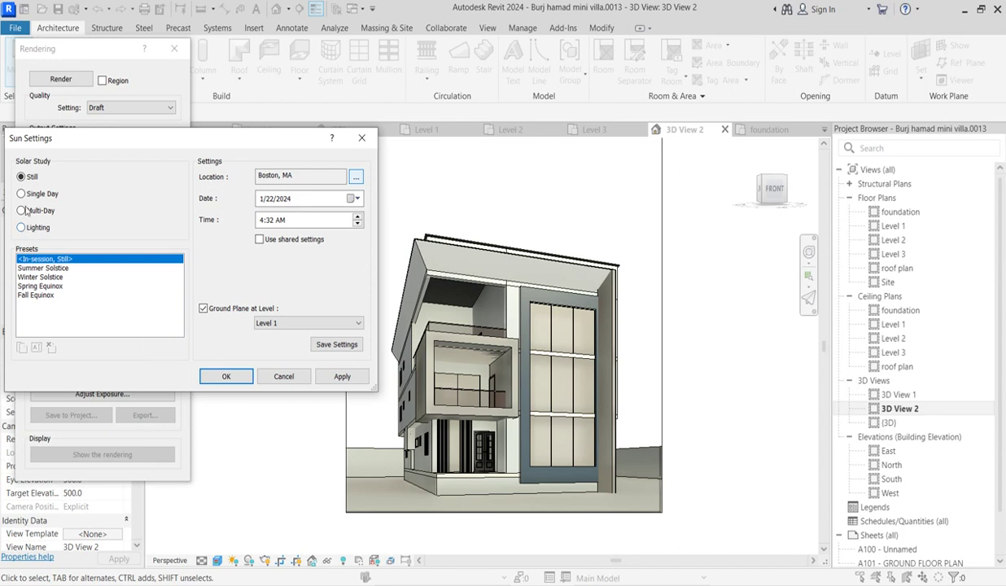
click(232, 370)
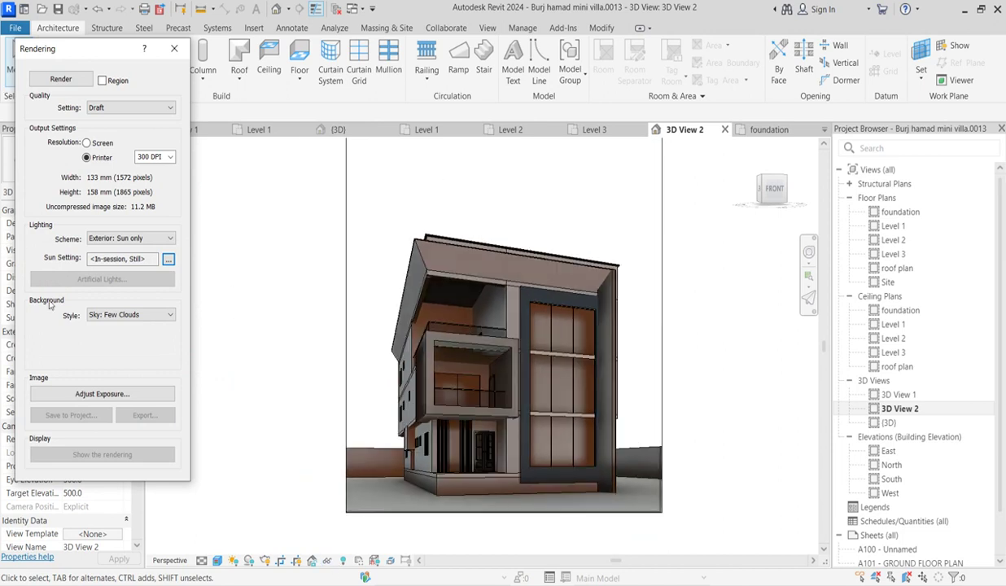
Switch the sun settings back to the Lighting solar study and accept them
click(169, 259)
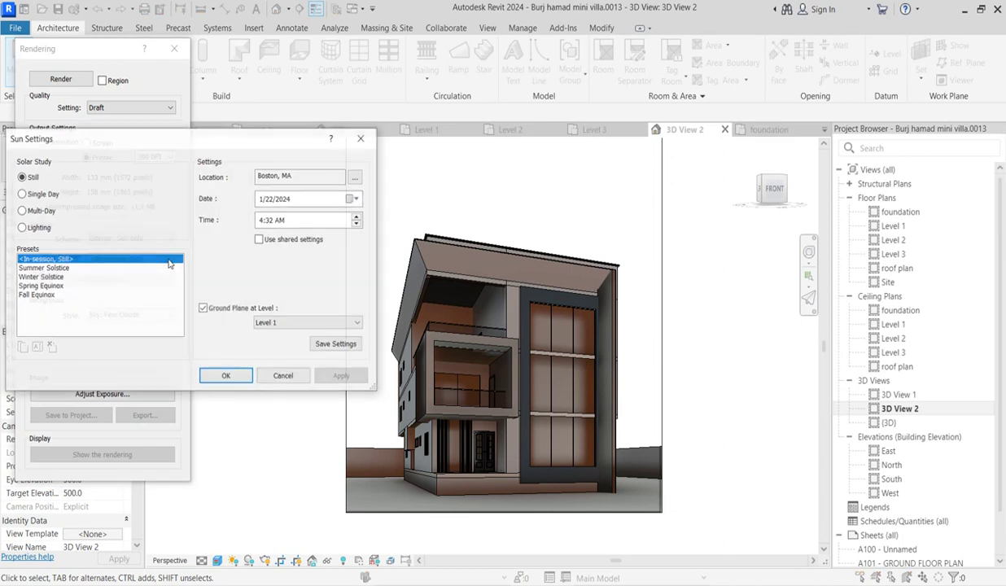
click(21, 228)
click(227, 377)
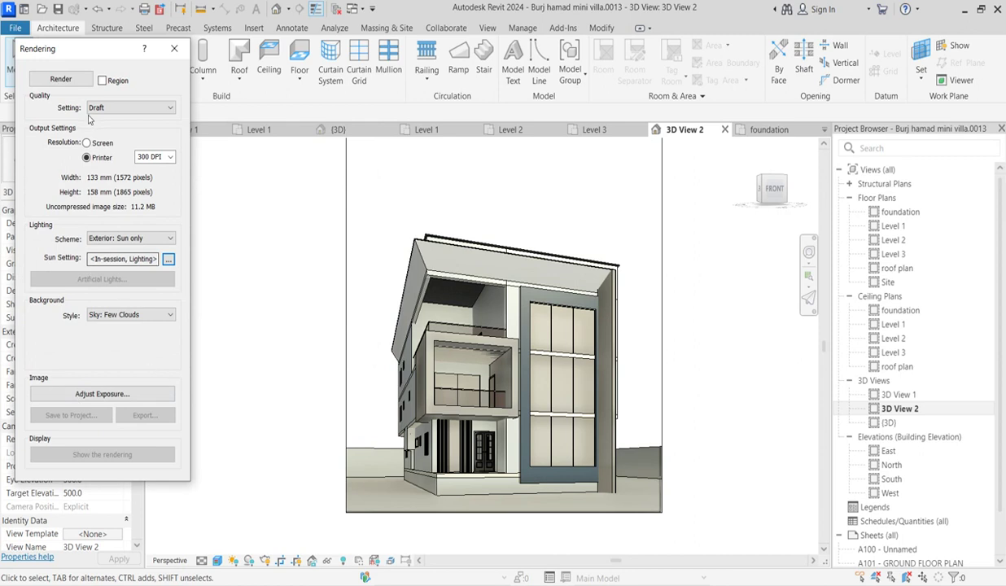
In the rendering quality settings, try the Best preset and choose Custom (view specific) instead
click(166, 109)
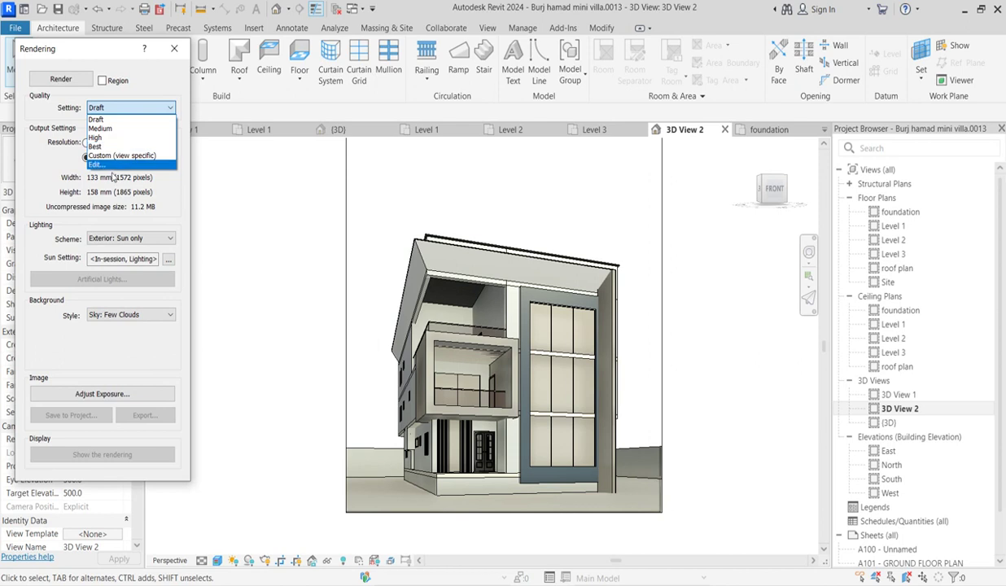
click(110, 165)
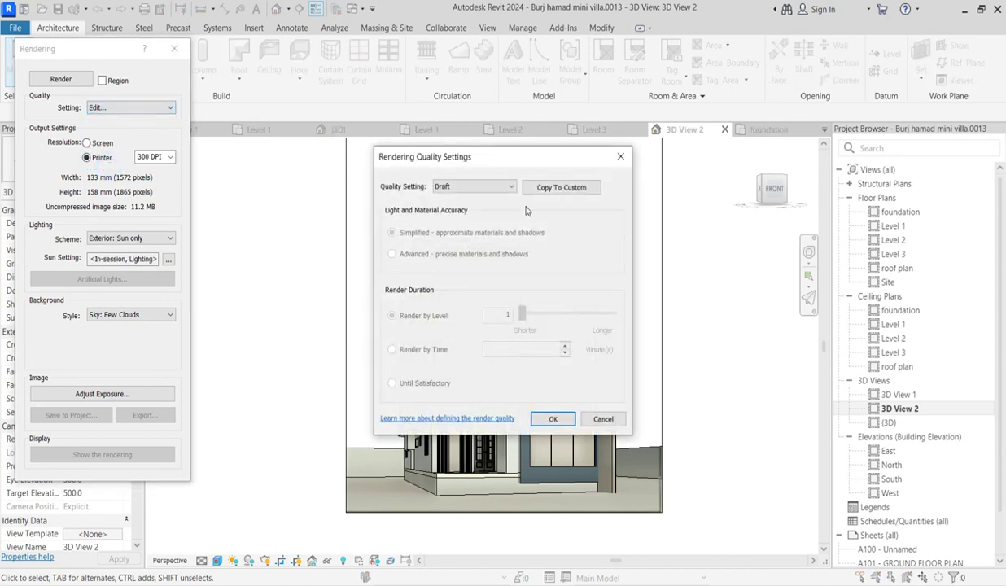
click(490, 189)
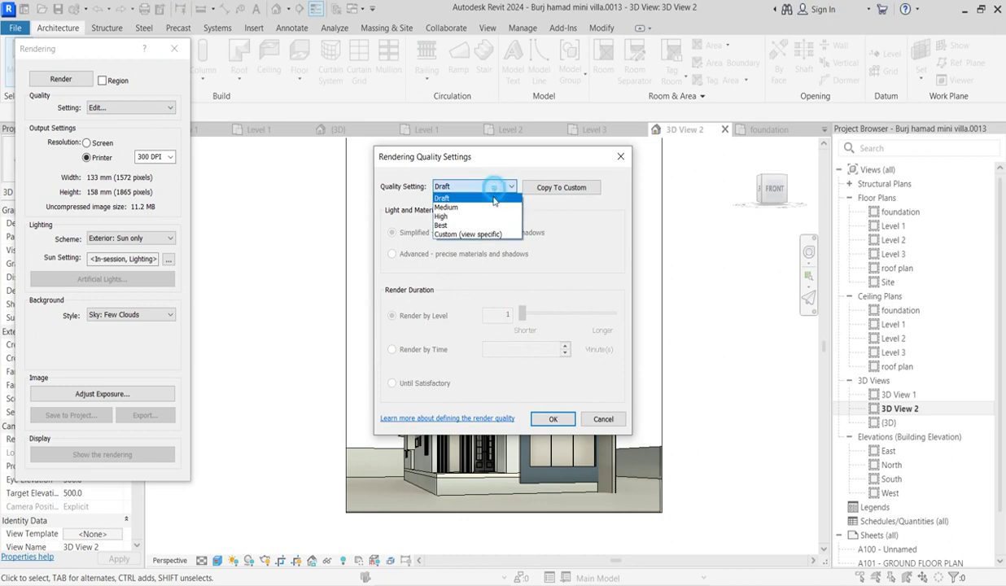
click(436, 221)
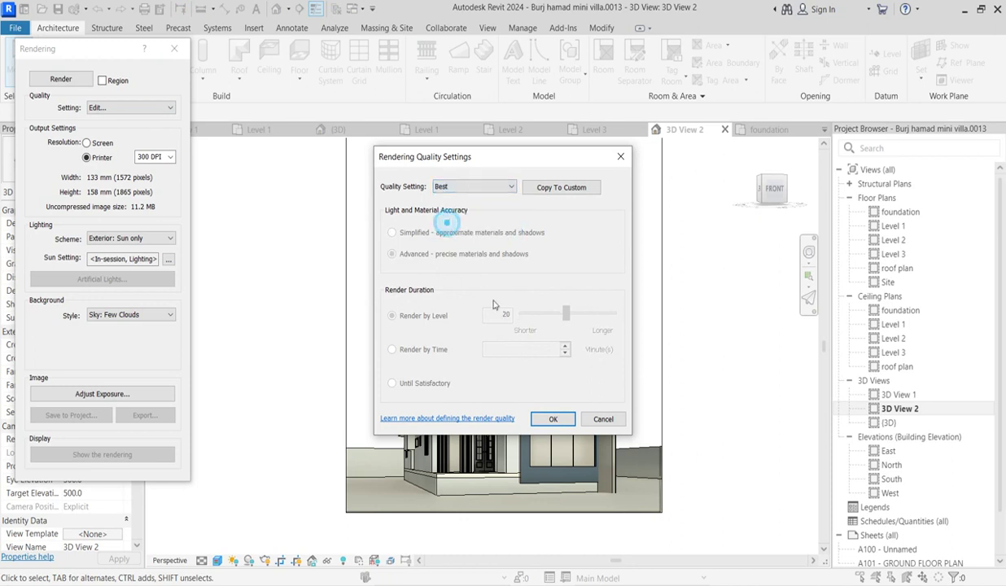
click(507, 186)
click(447, 235)
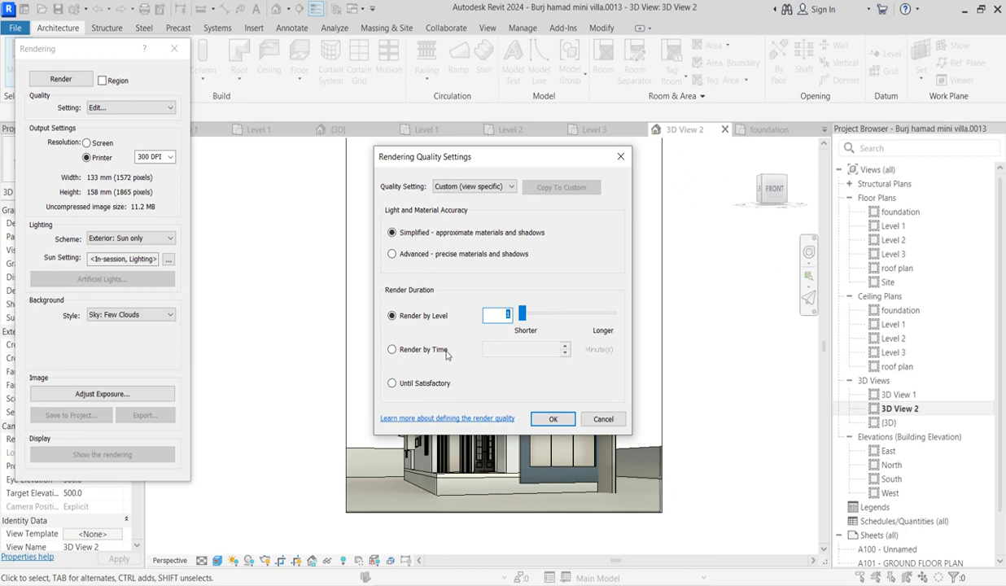
click(621, 157)
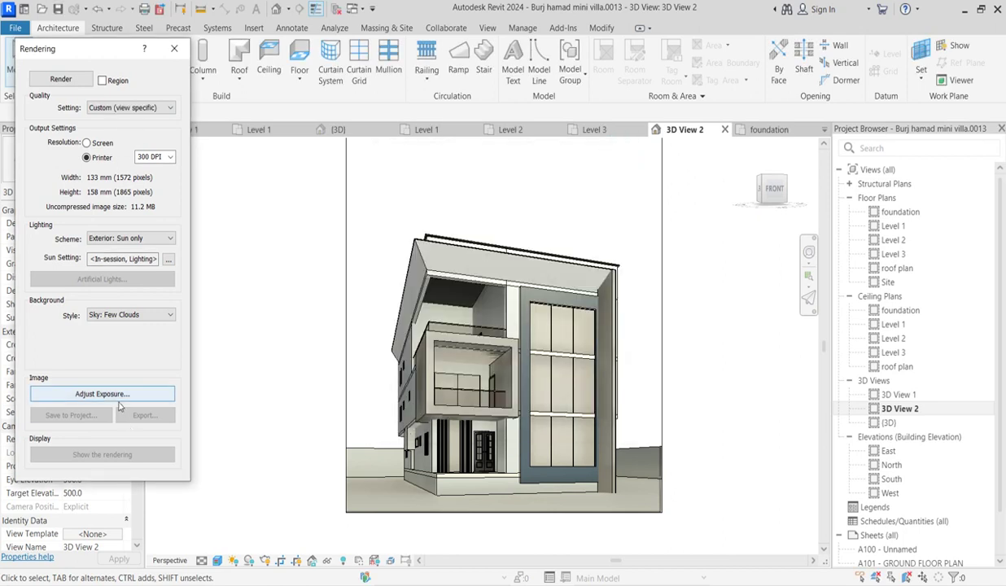
Review the exposure controls for the rendering, accept them as they are, and close the rendering settings
click(138, 391)
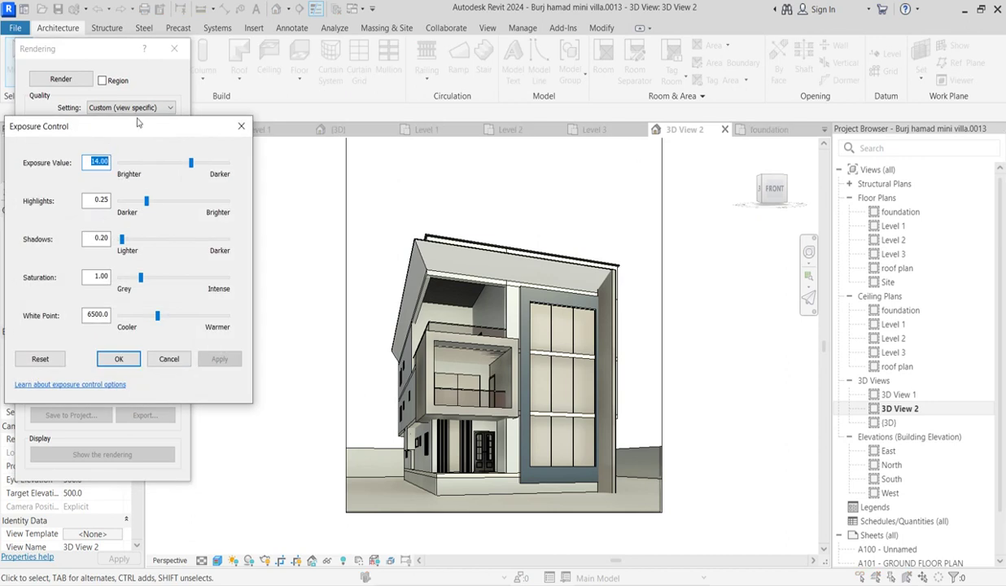
drag(138, 122, 218, 129)
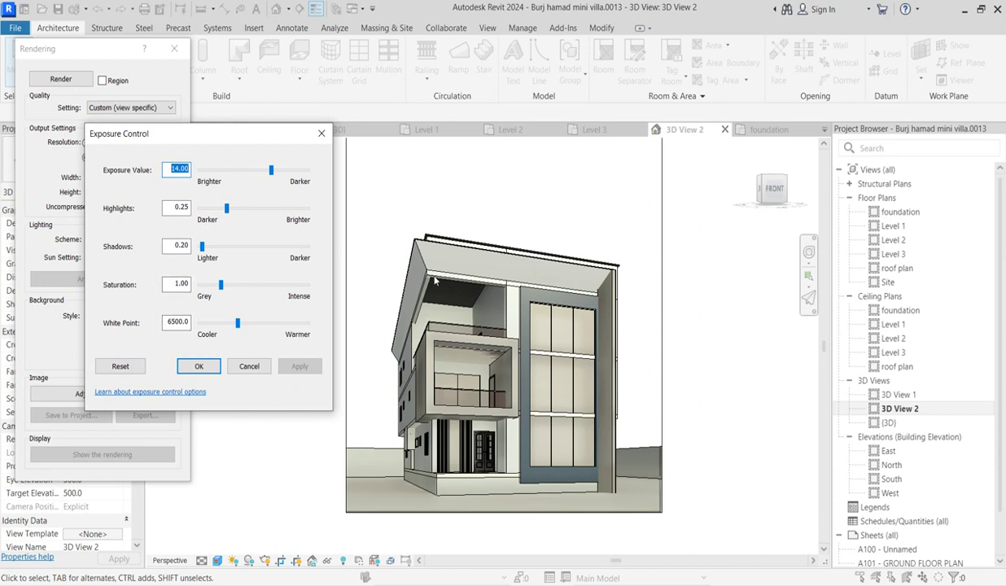
drag(226, 131, 249, 100)
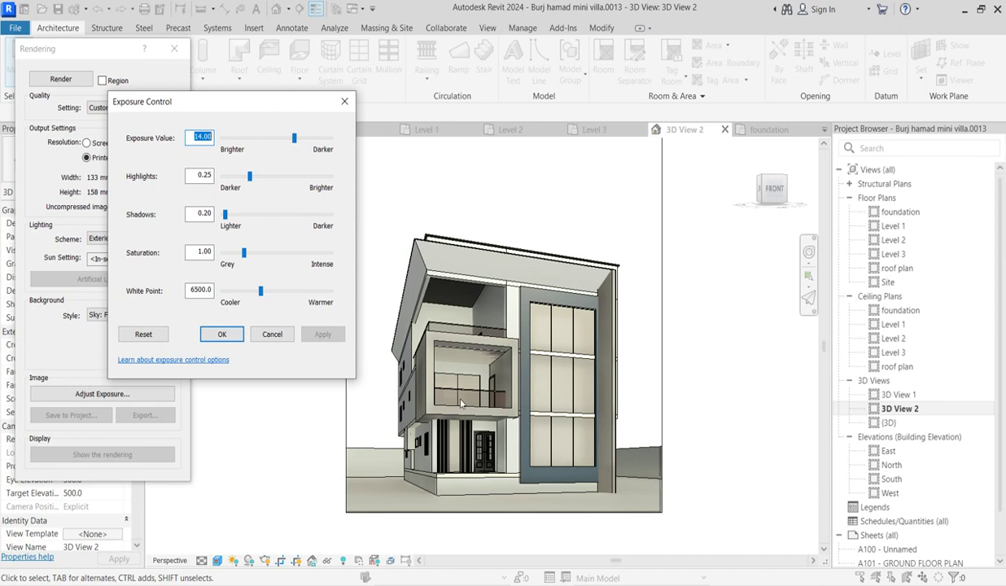
click(218, 335)
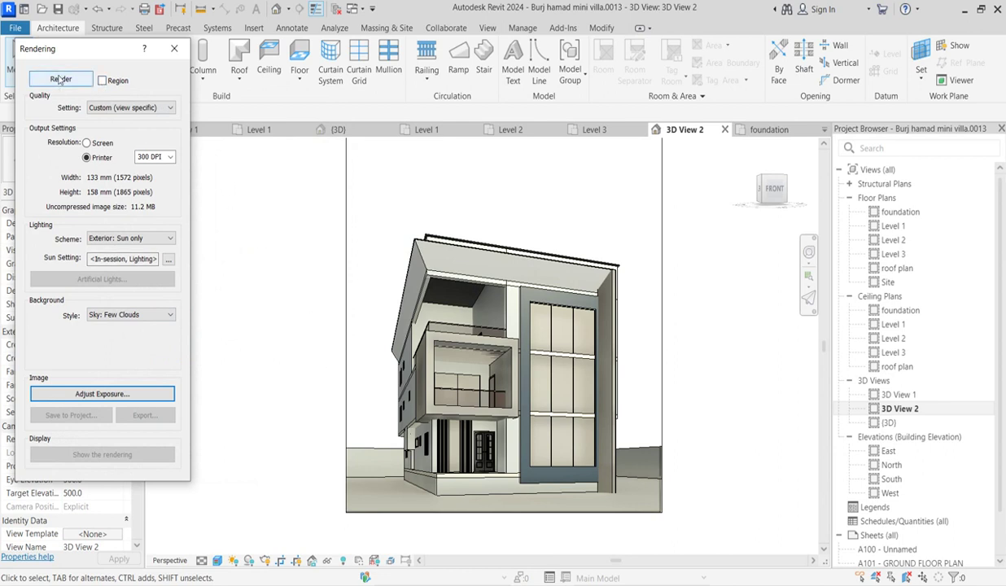
click(174, 49)
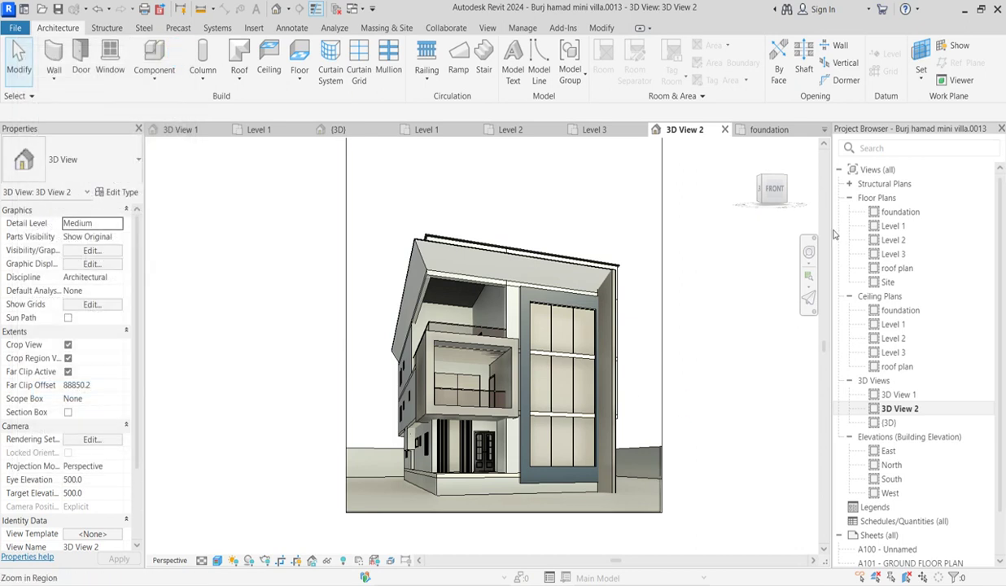
On the Level 1 floor plan, draw a lengthwise building section between grids 2 and 3, reducing its far clip offset to about 9427
double_click(893, 225)
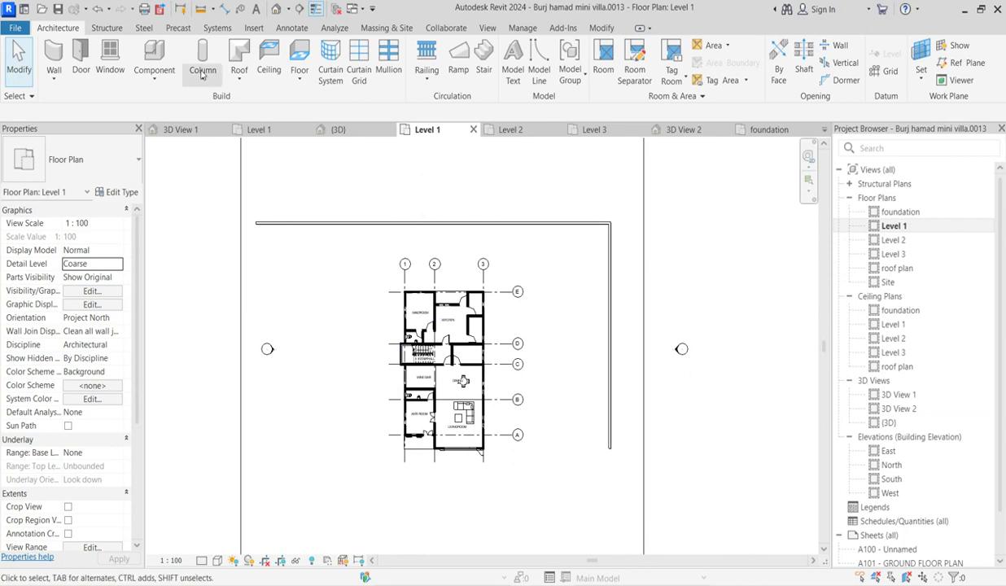
click(299, 9)
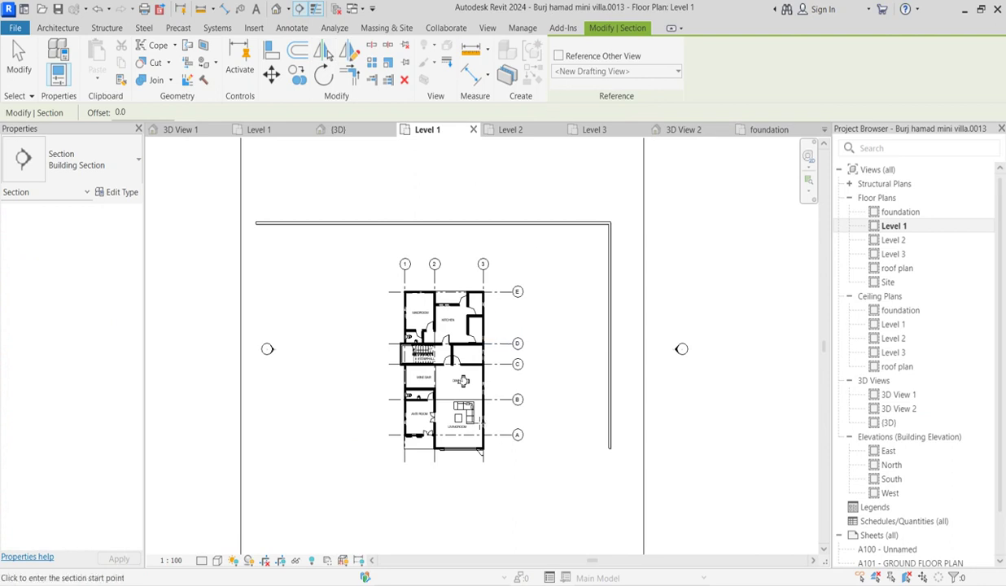
click(454, 483)
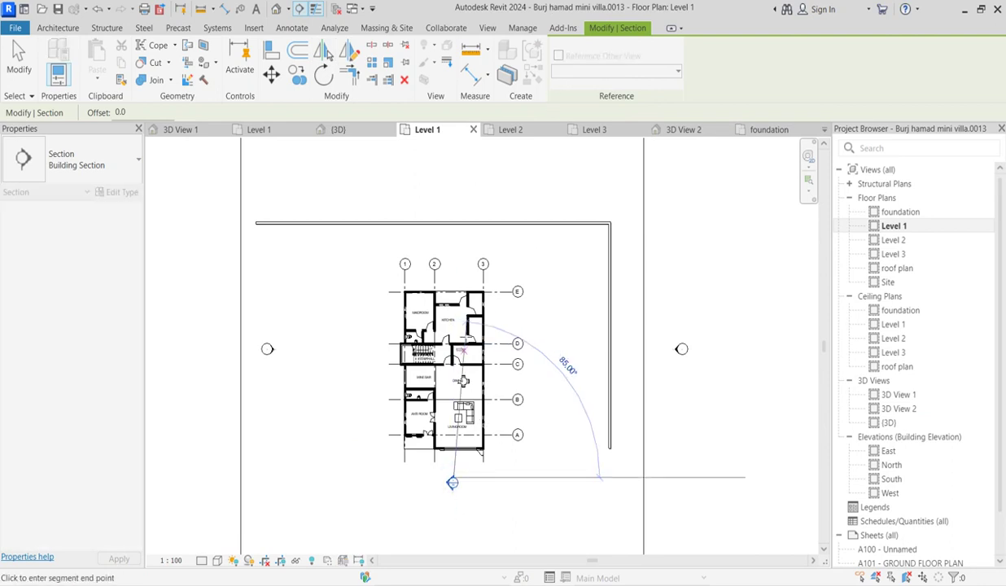
click(454, 264)
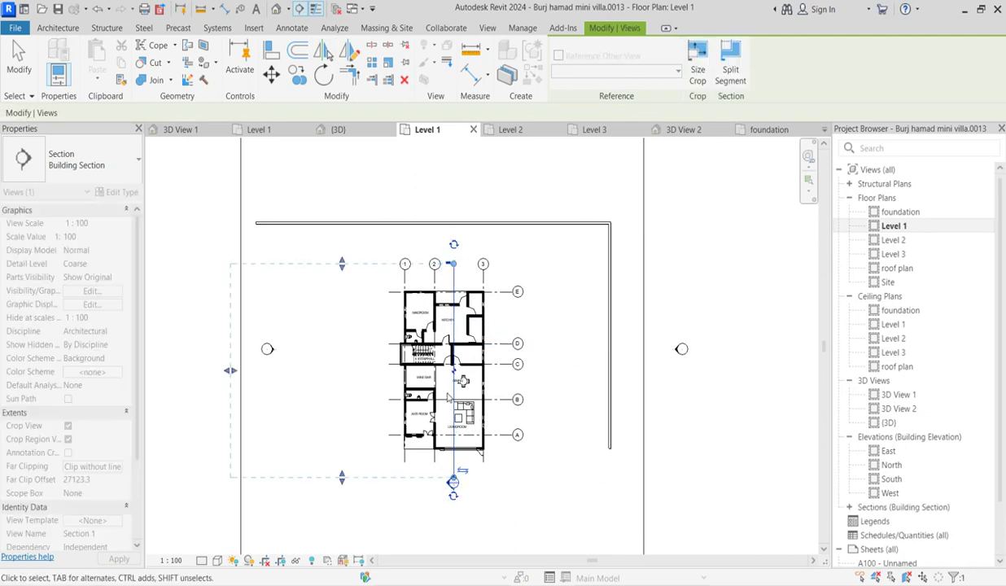
drag(228, 373, 376, 371)
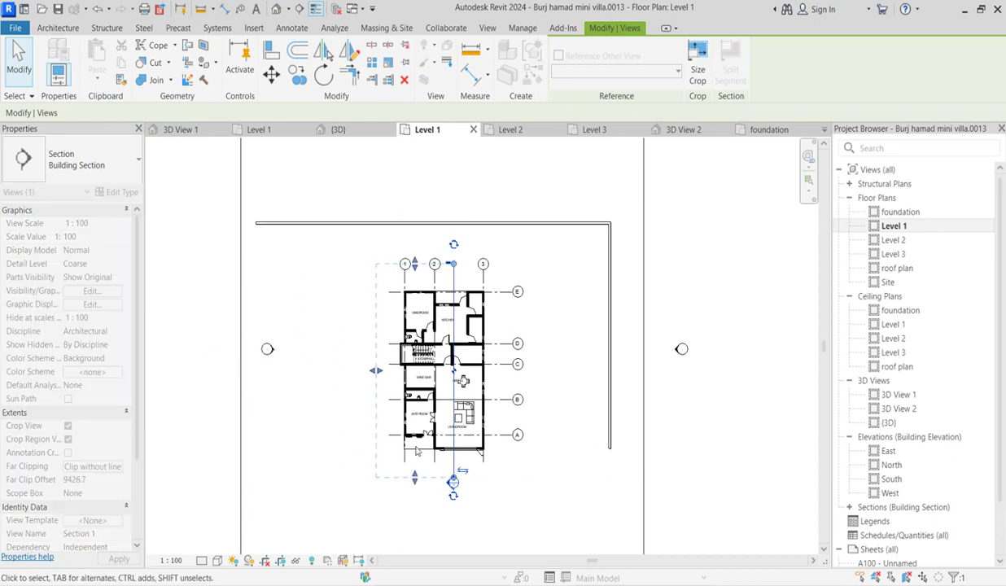
Go to the new building section's view and turn on its shadows
right_click(454, 462)
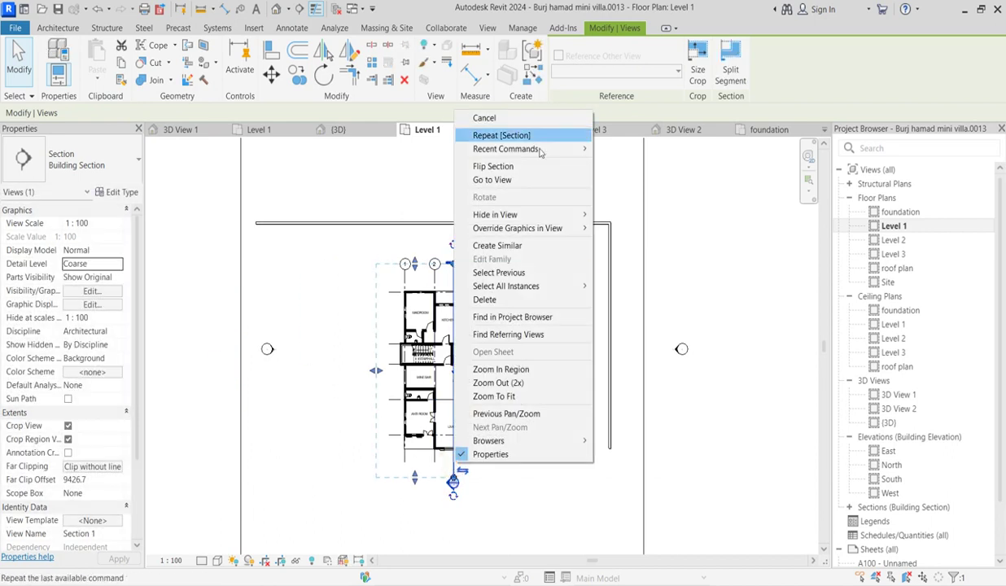
click(494, 181)
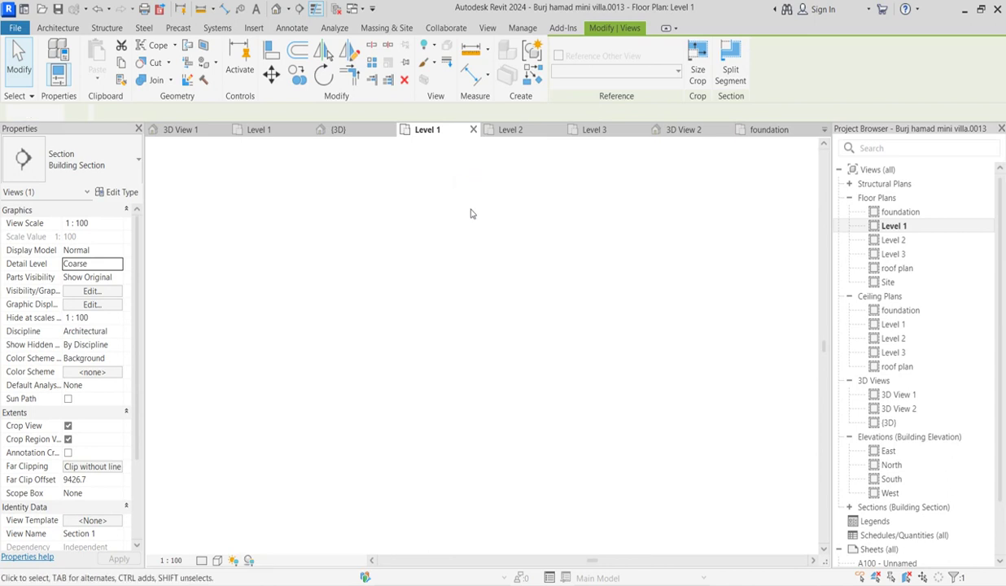
scroll(436, 403, down, 2)
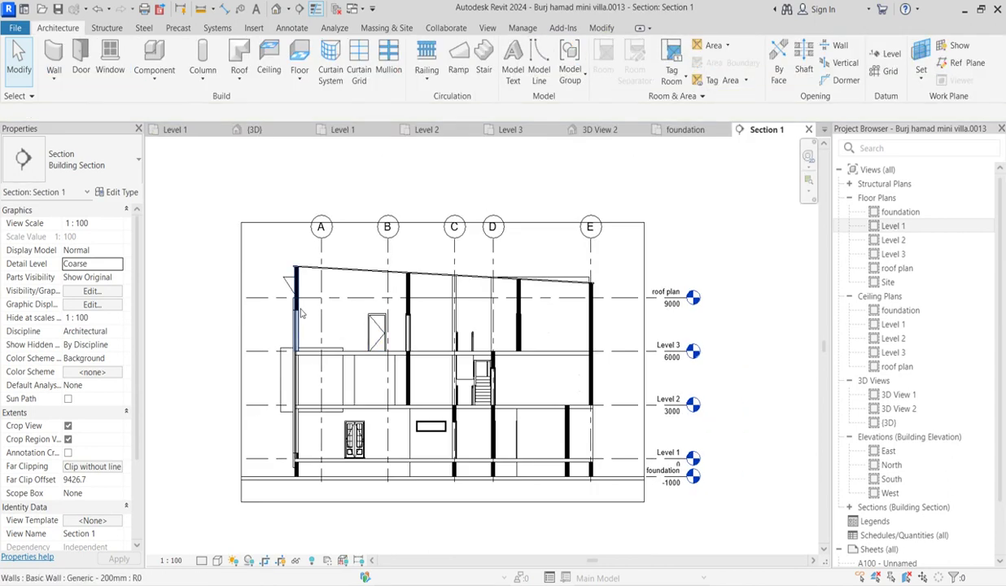
click(247, 560)
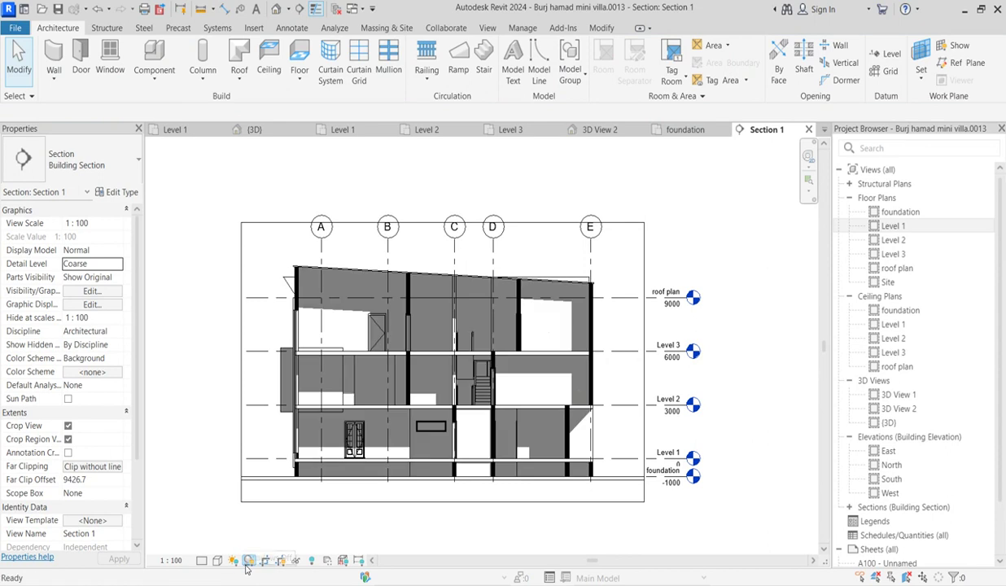
scroll(672, 314, down, 1)
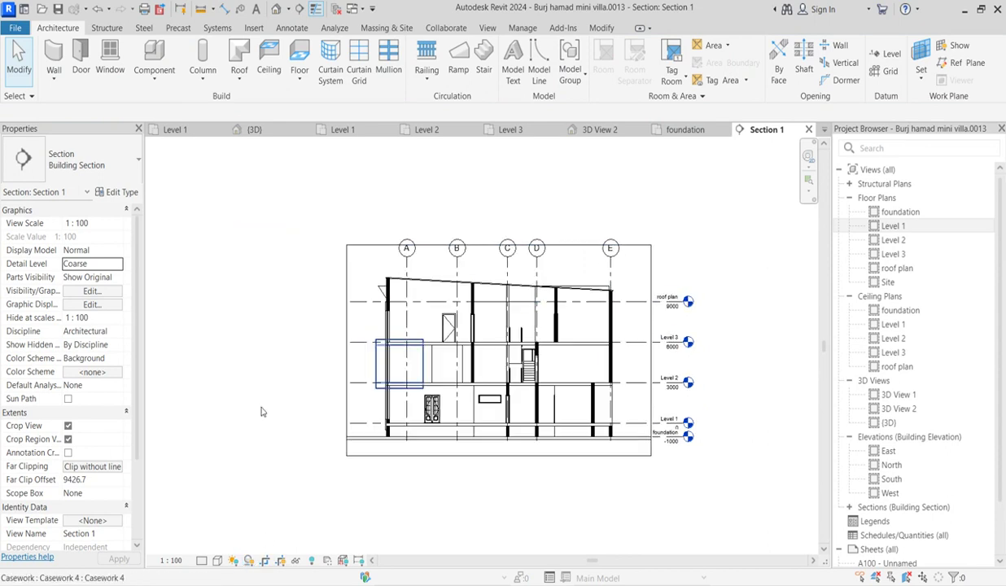
In the section's lighting sun settings, set the azimuth to 175° and the altitude to 10°
click(217, 560)
click(261, 440)
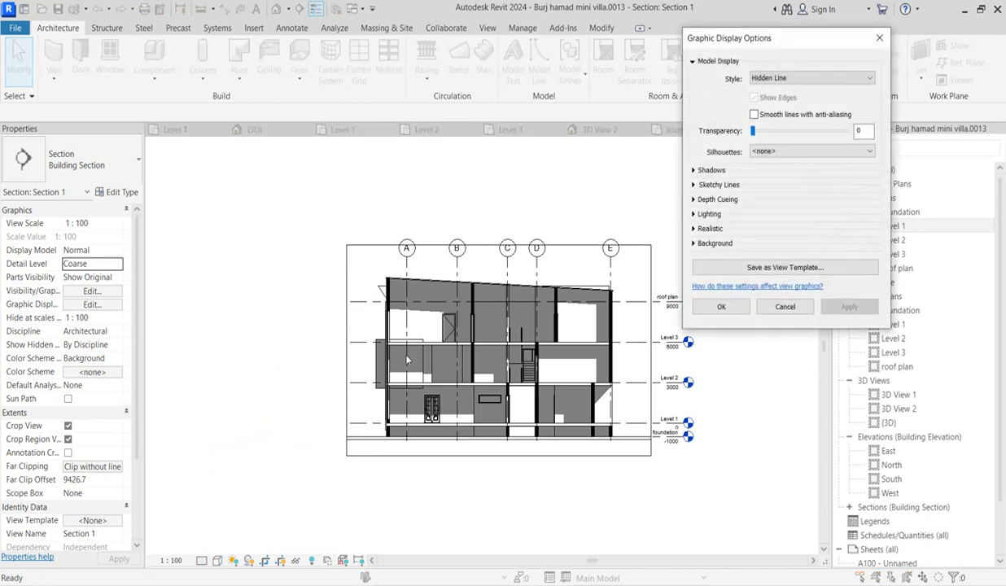
click(694, 215)
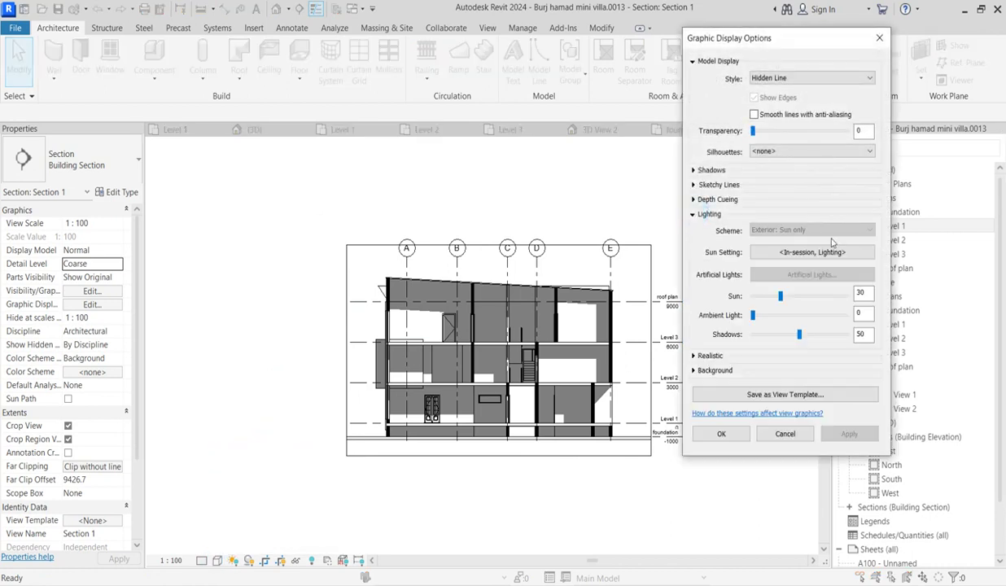
click(807, 244)
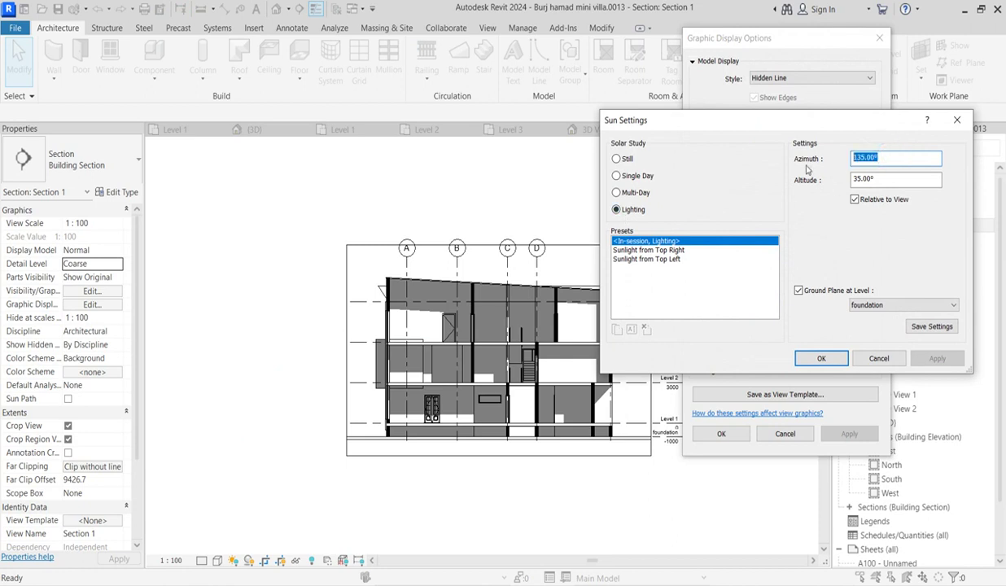
text(175)
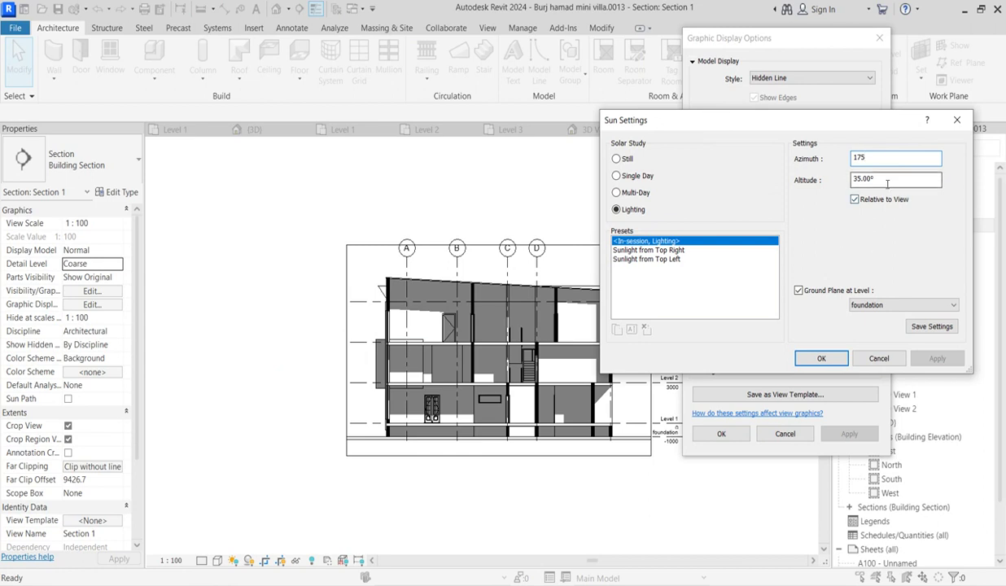
key(Tab)
text(1)
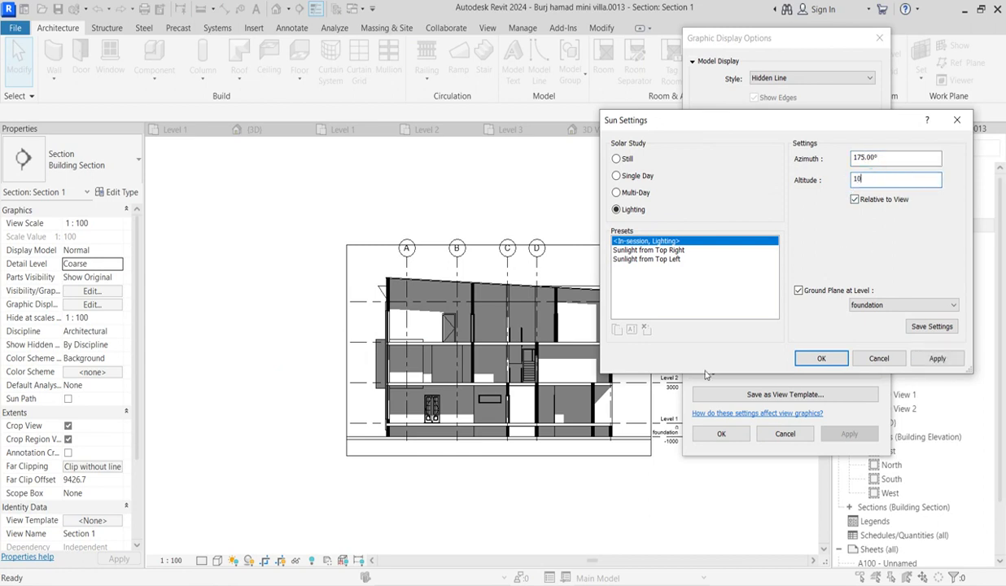
Set the sun's ground plane to Level 1 and accept the sun settings and graphic display options
click(955, 306)
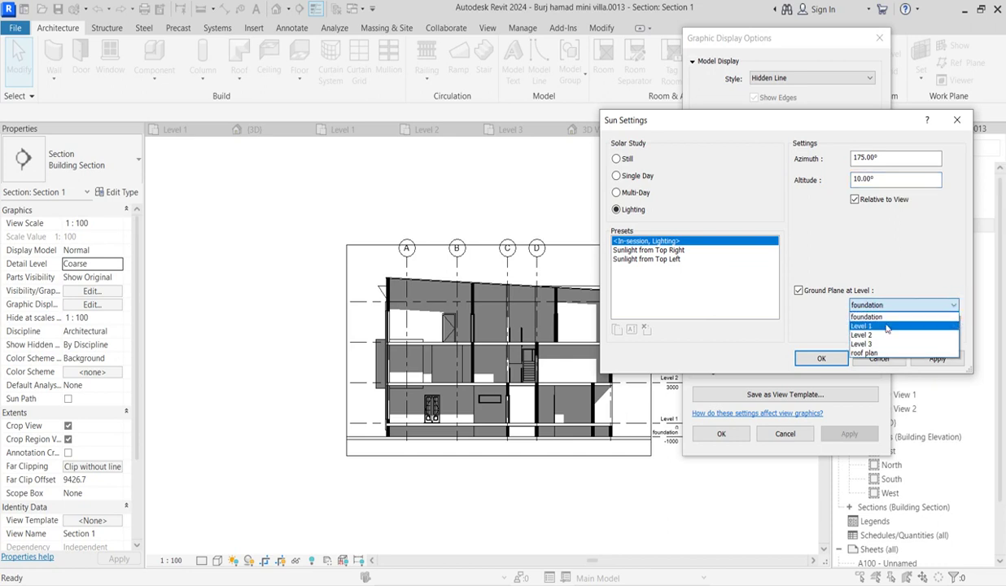
click(886, 326)
click(819, 361)
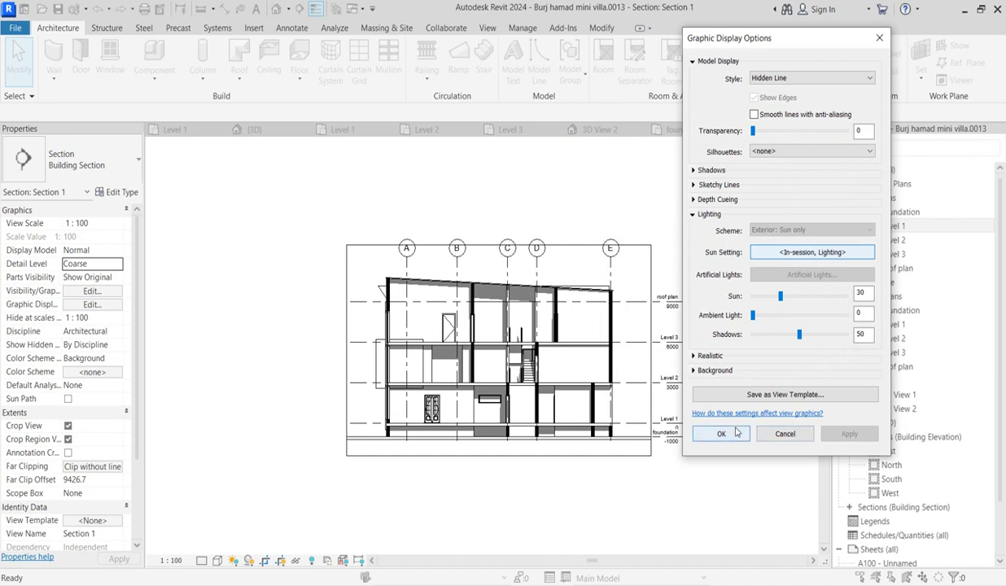
click(722, 433)
Examine how the shadows fall across the floors and roof in the building section
scroll(427, 430, up, 5)
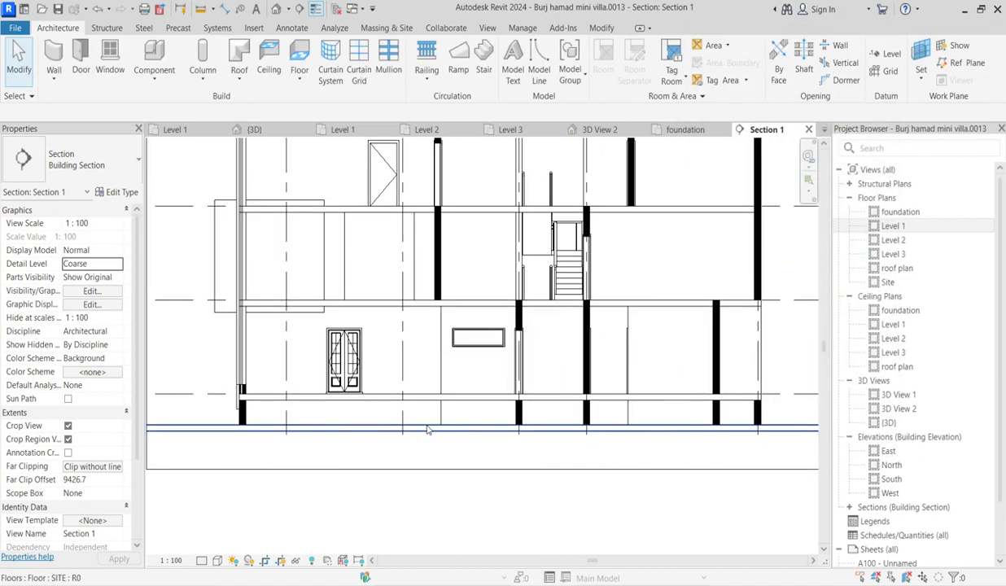
scroll(362, 429, down, 5)
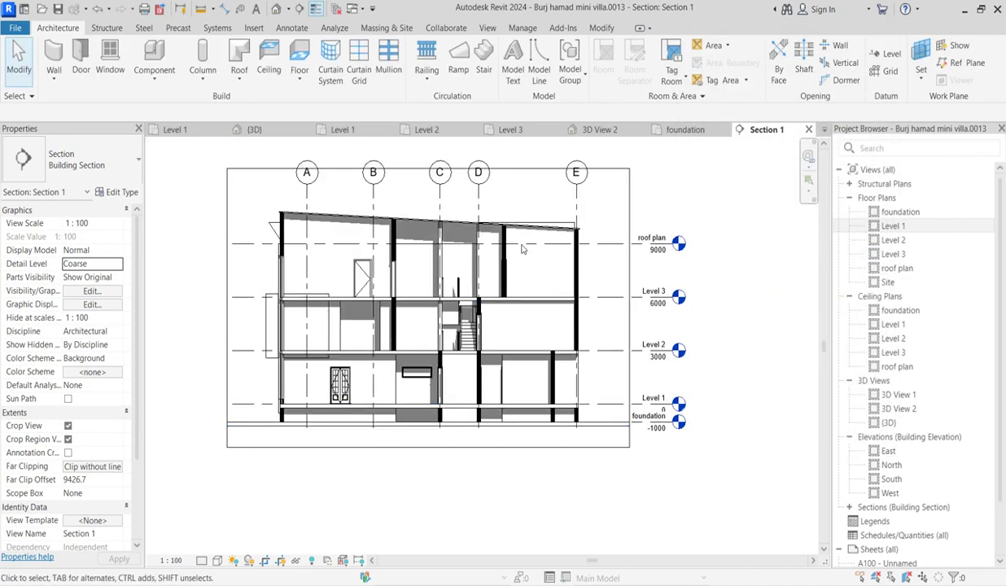
scroll(422, 261, up, 1)
scroll(326, 255, up, 2)
scroll(627, 246, down, 3)
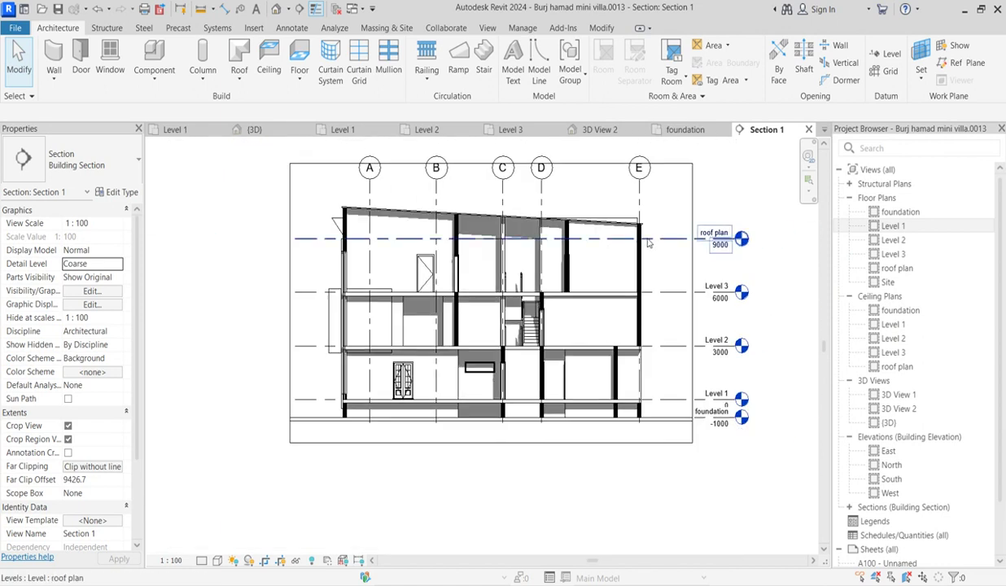
scroll(650, 242, up, 3)
scroll(649, 243, down, 2)
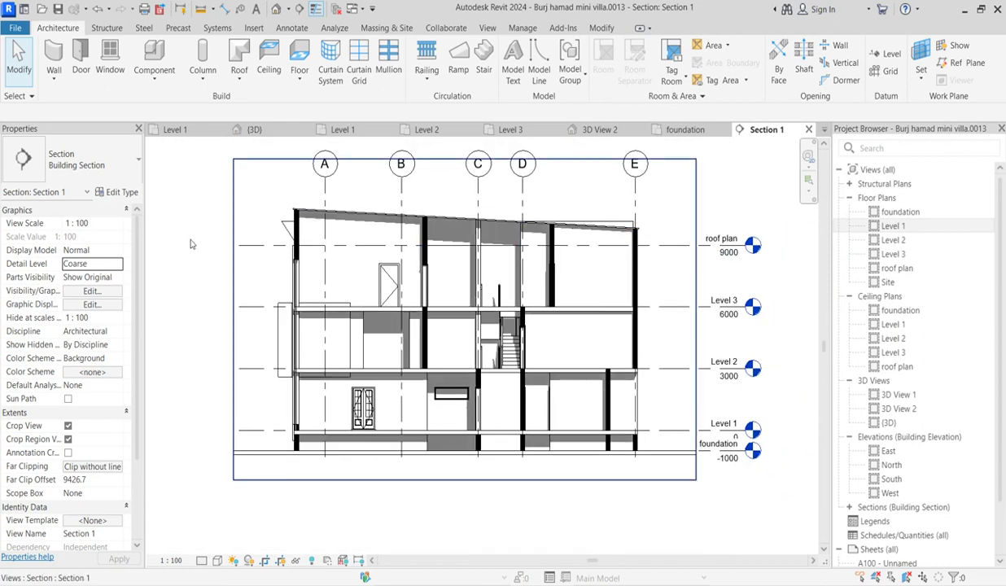
Try to start a structural truss on the Level 1 floor plan and dismiss the offer to load a truss family
double_click(891, 228)
scroll(440, 440, up, 3)
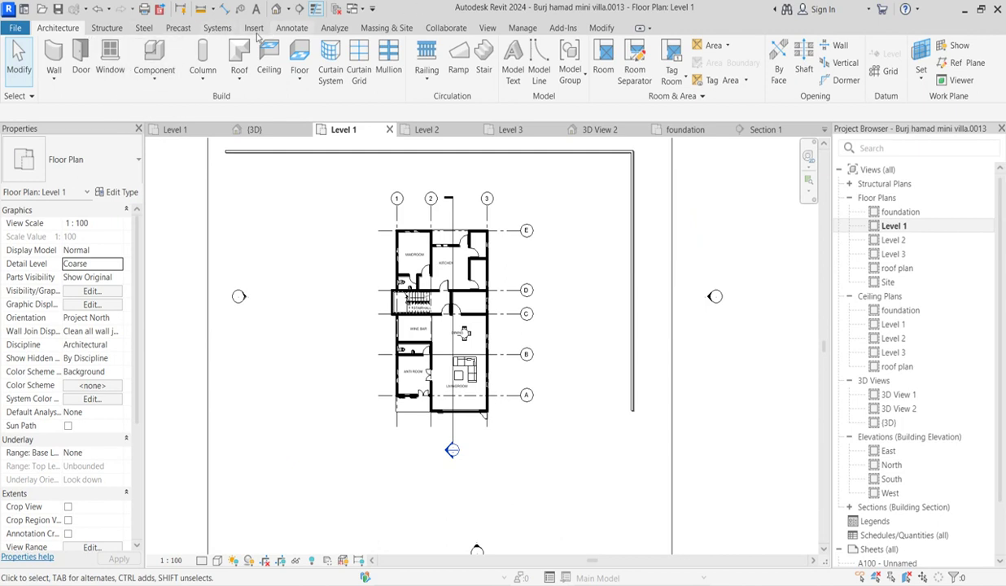
click(116, 29)
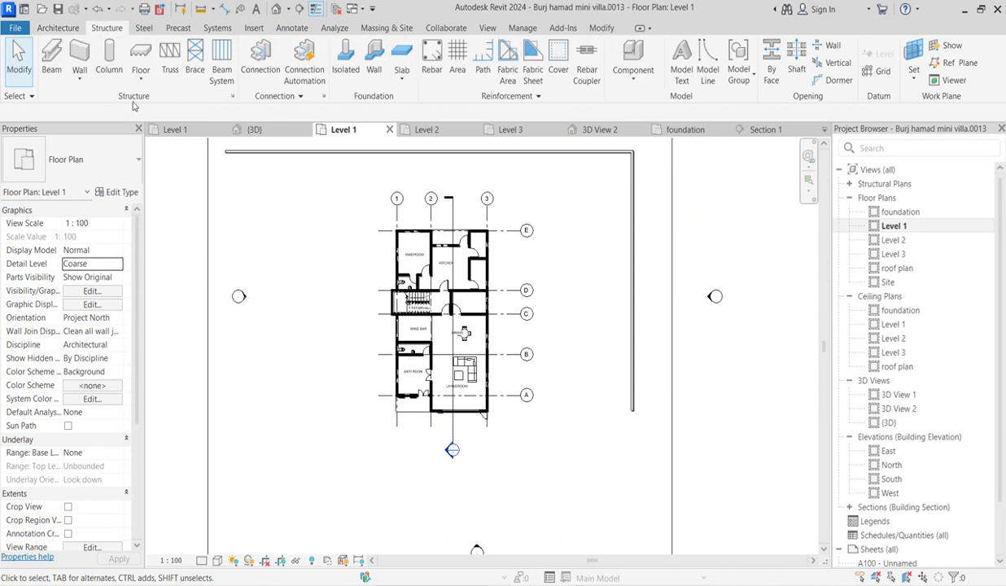
click(167, 72)
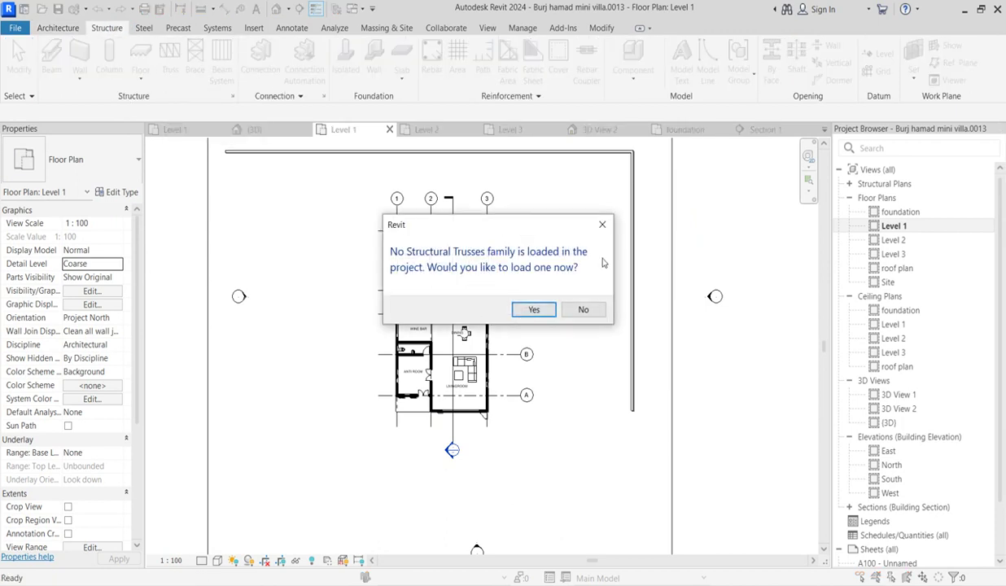
click(603, 224)
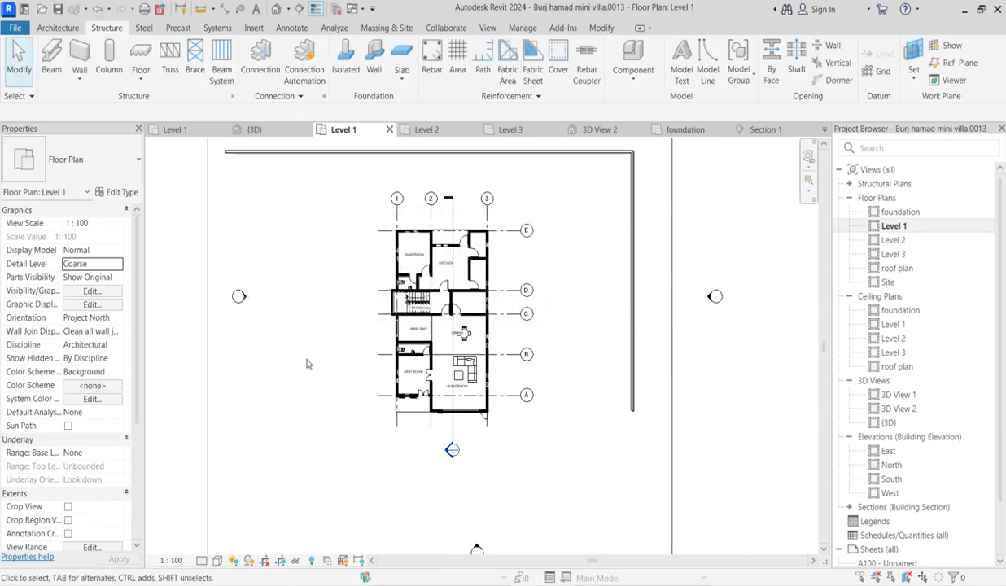
Create a new project from the Structural Analysis-Default template in the English-Imperial folder
click(14, 29)
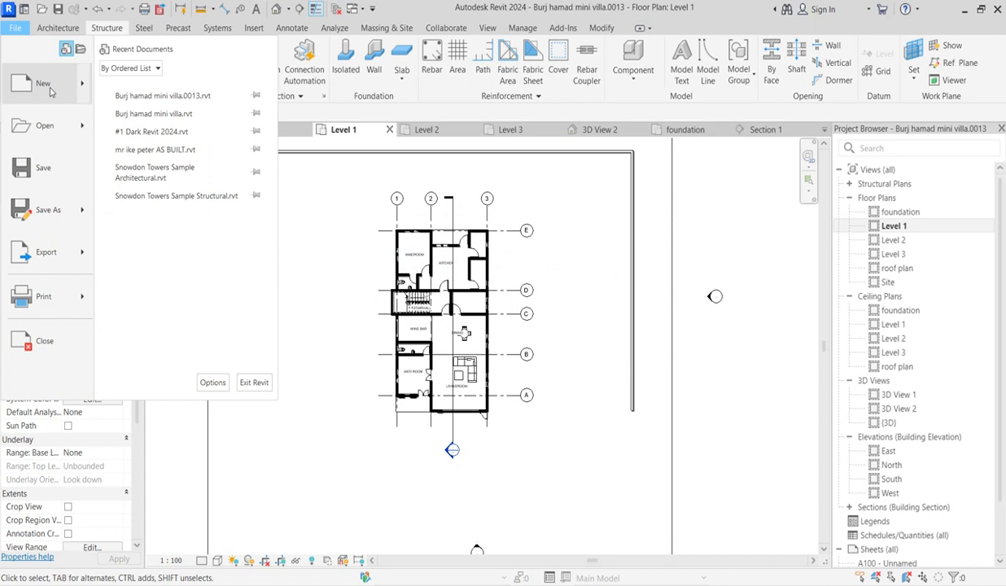
click(51, 93)
click(142, 85)
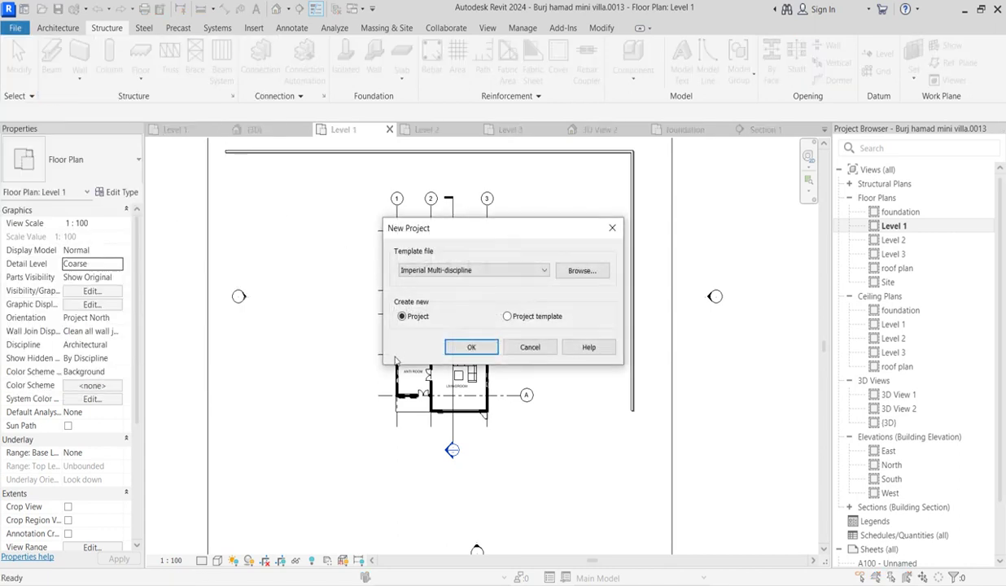
click(545, 271)
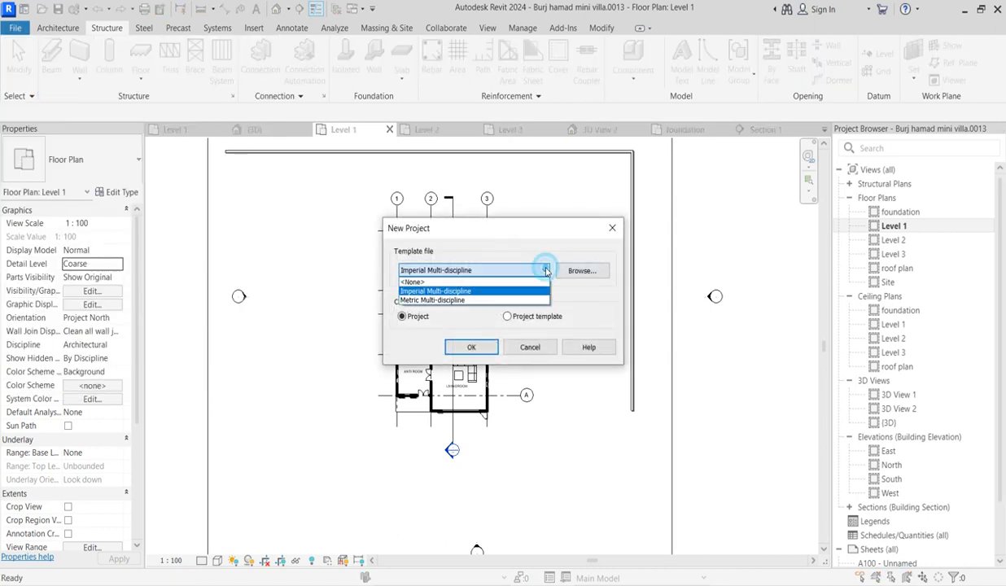
click(587, 279)
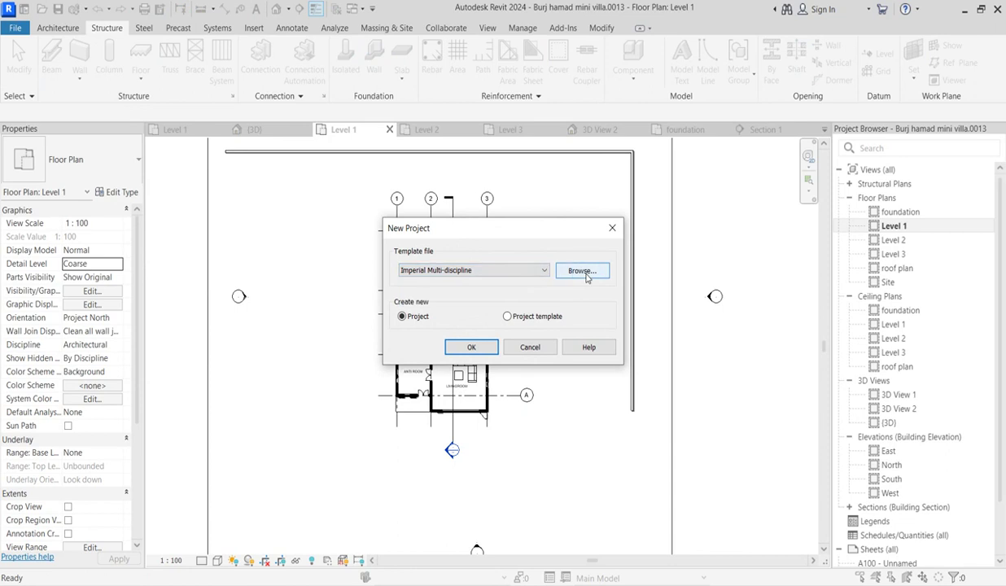
click(583, 271)
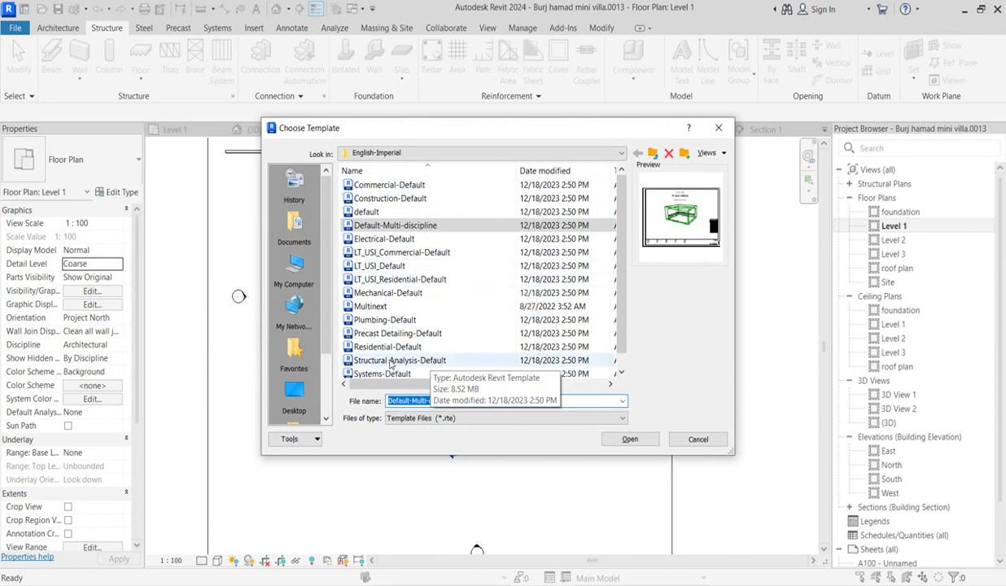
click(393, 364)
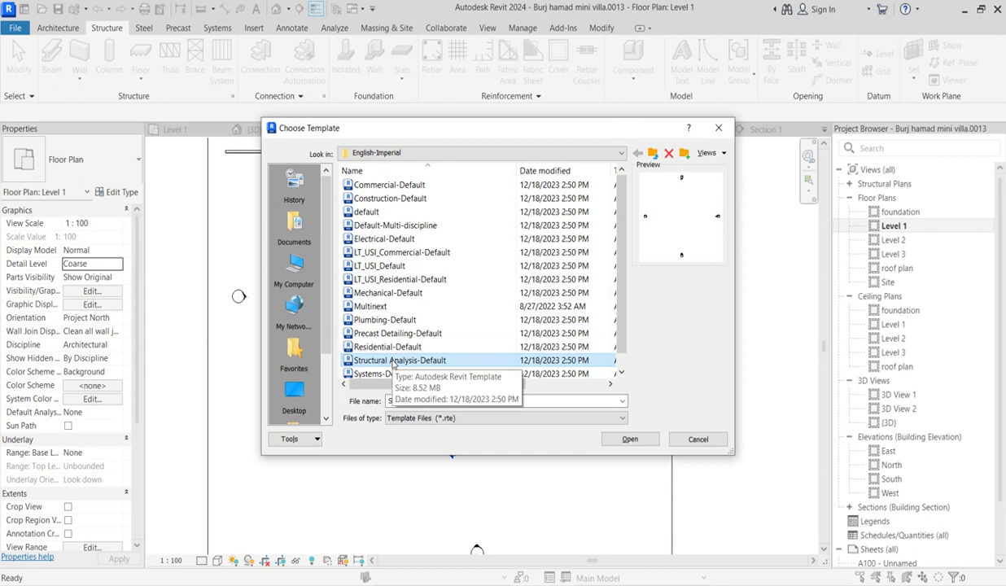
scroll(393, 362, down, 1)
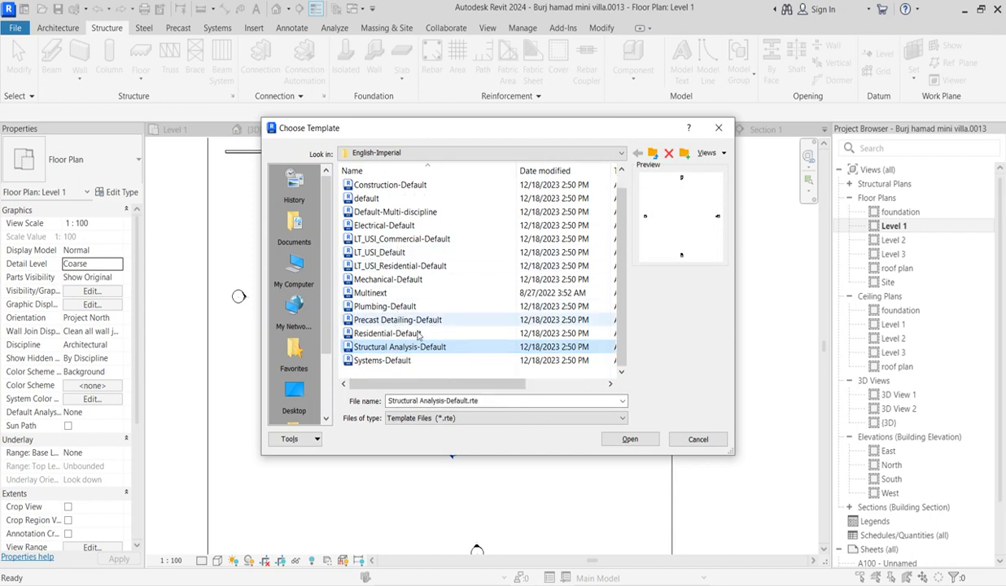
click(636, 440)
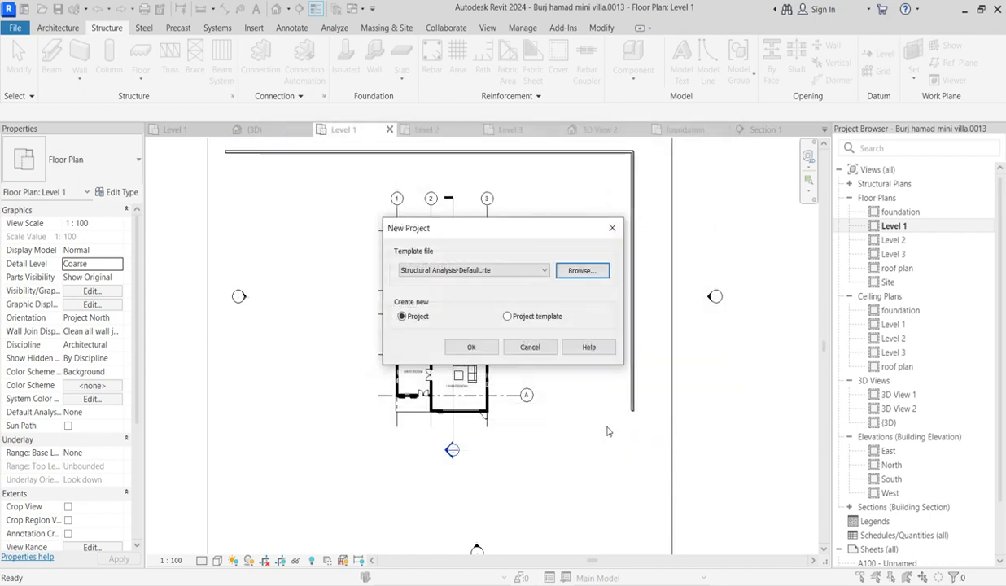
click(478, 349)
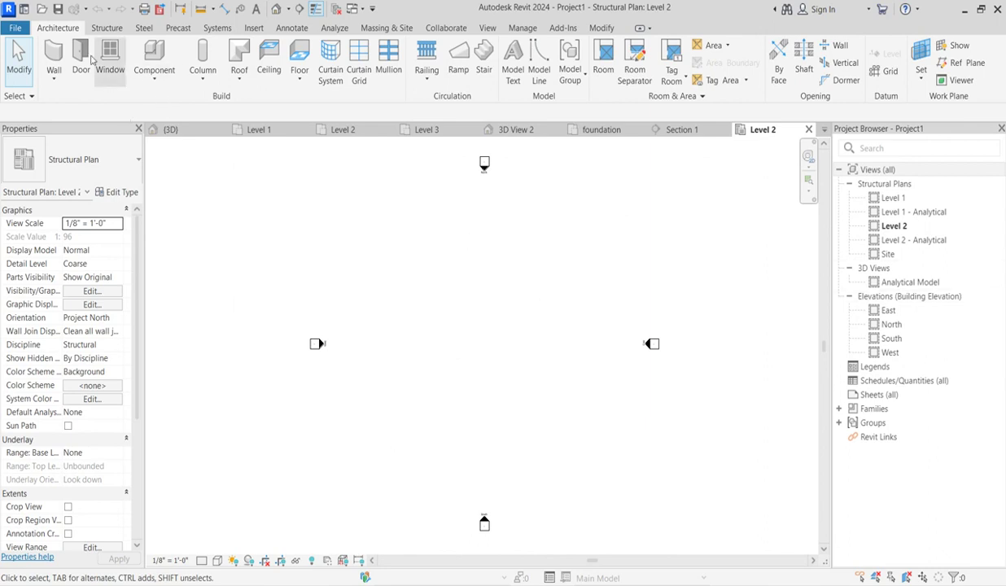
Place a 60' long Howe Flat Truss running vertically in the middle of the Level 2 structural plan
click(106, 28)
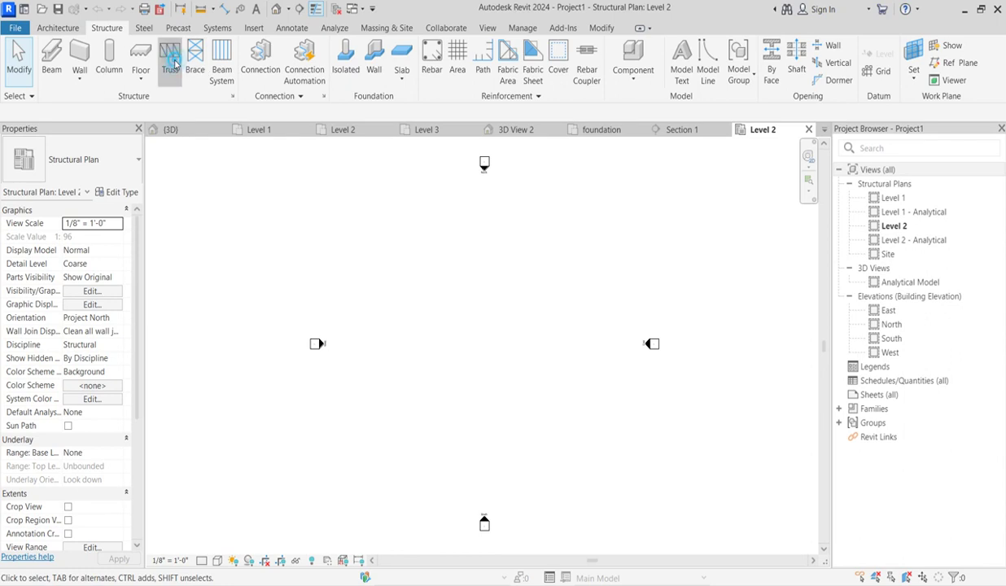
click(170, 61)
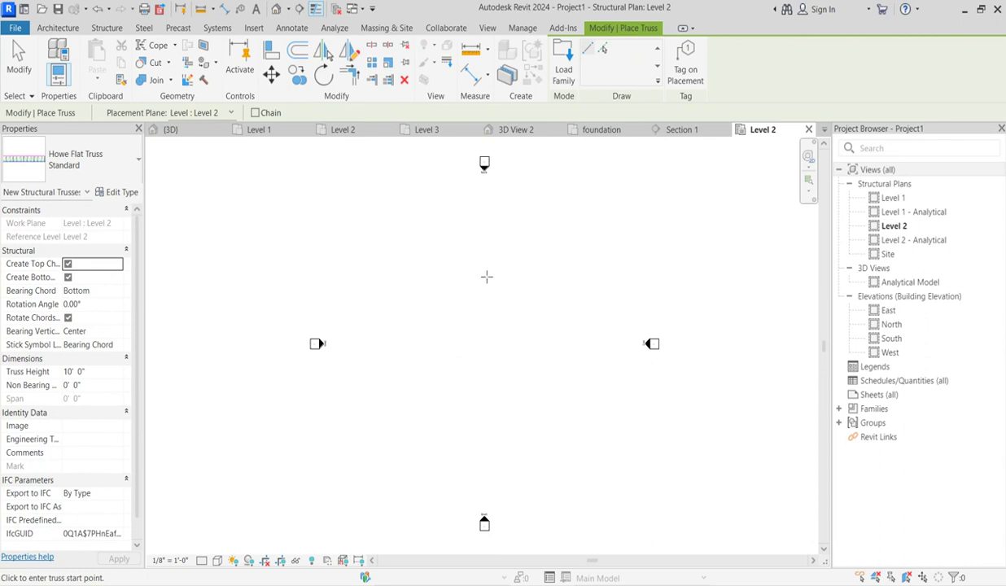
click(480, 270)
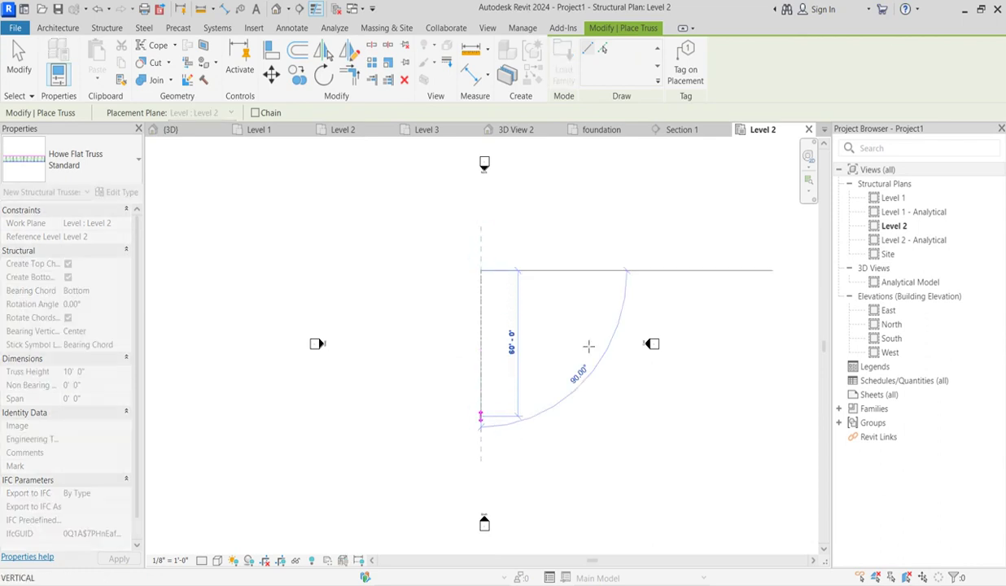
click(480, 416)
right_click(519, 289)
click(554, 299)
right_click(553, 300)
click(574, 311)
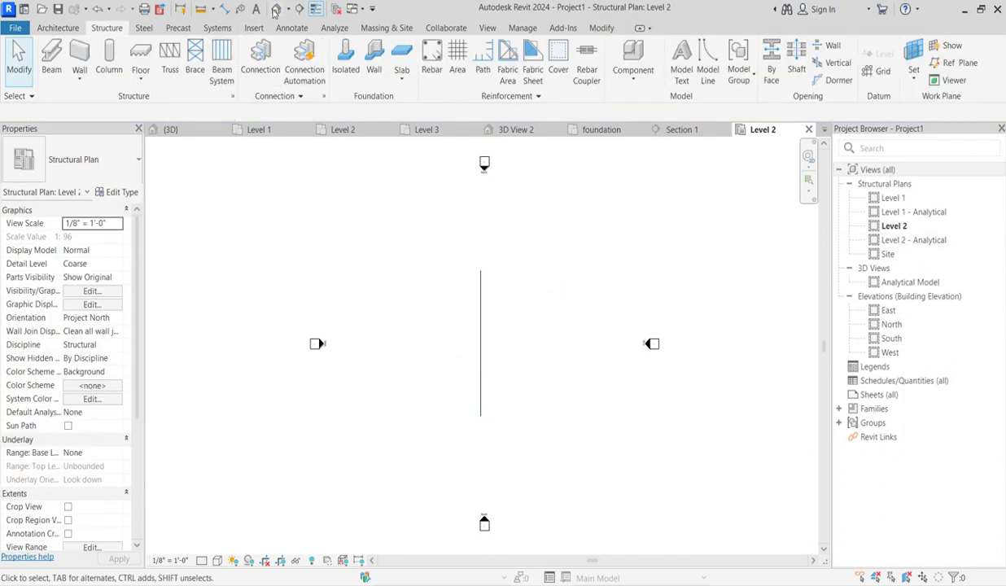
Open the default 3D view, select the Howe Flat Truss and copy it to the clipboard
click(276, 10)
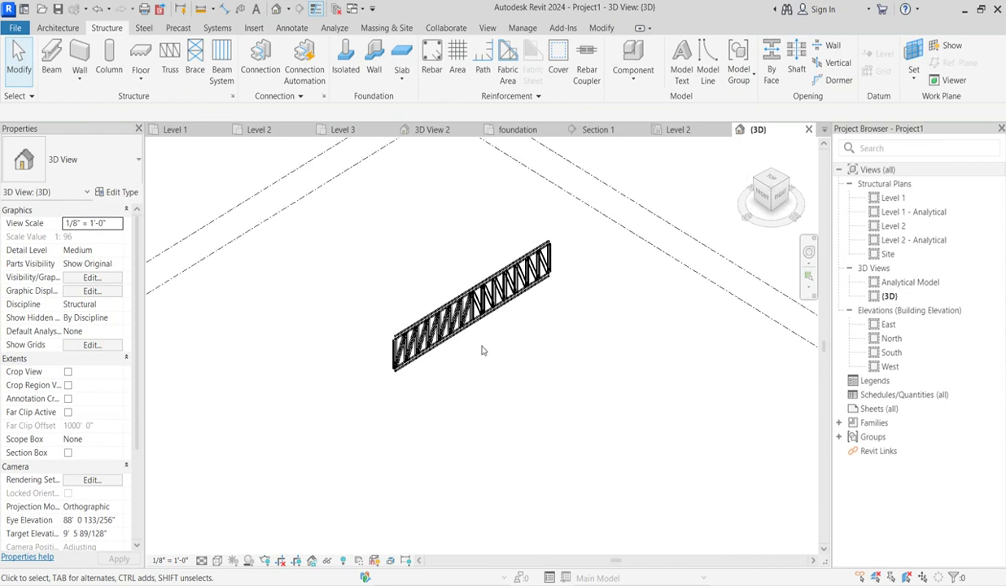
scroll(477, 289, up, 2)
click(477, 289)
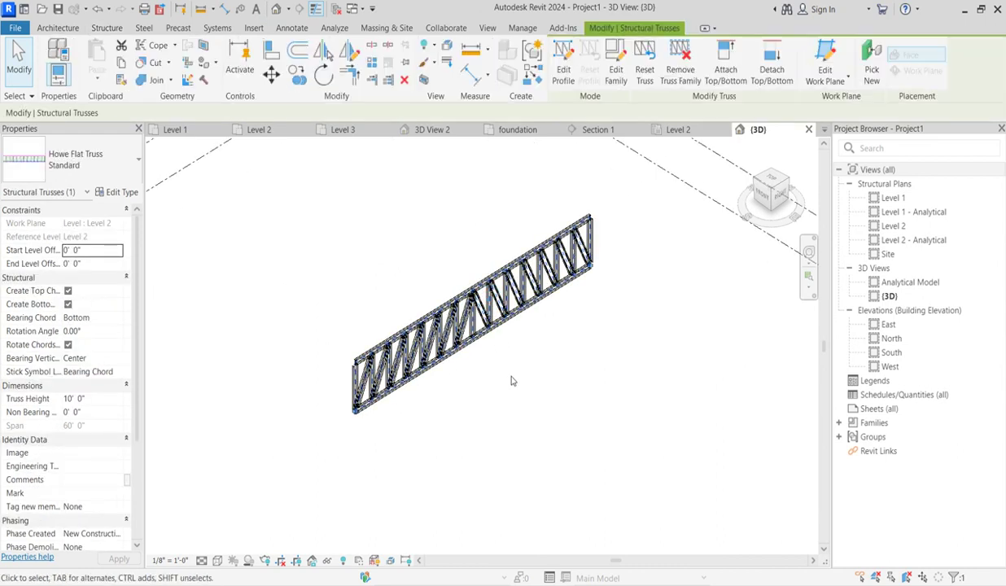
click(121, 62)
Open the Burj hamad mini villa's Level 3 floor plan and try to start a structural truss, dismissing the offer to load a family
click(173, 135)
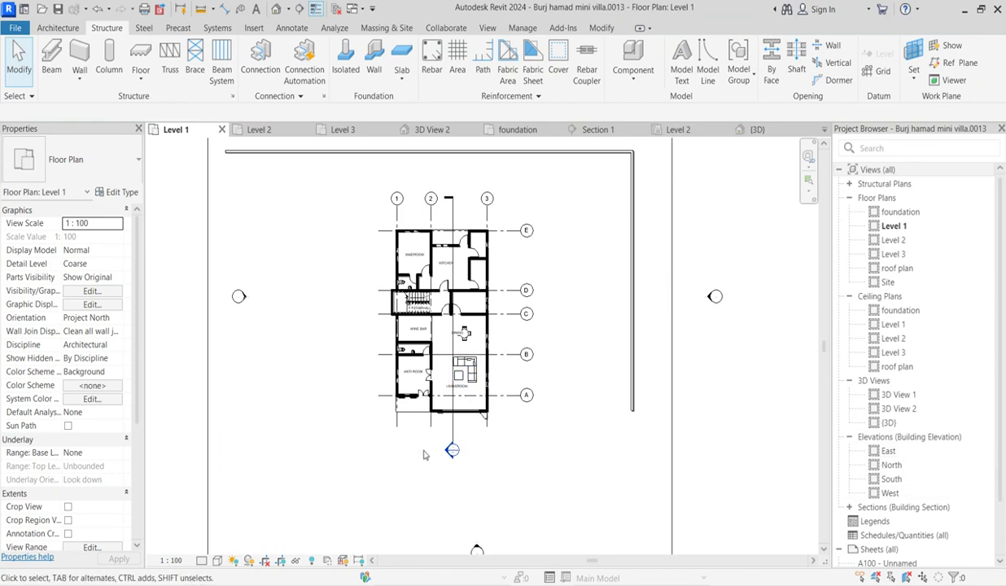
double_click(895, 255)
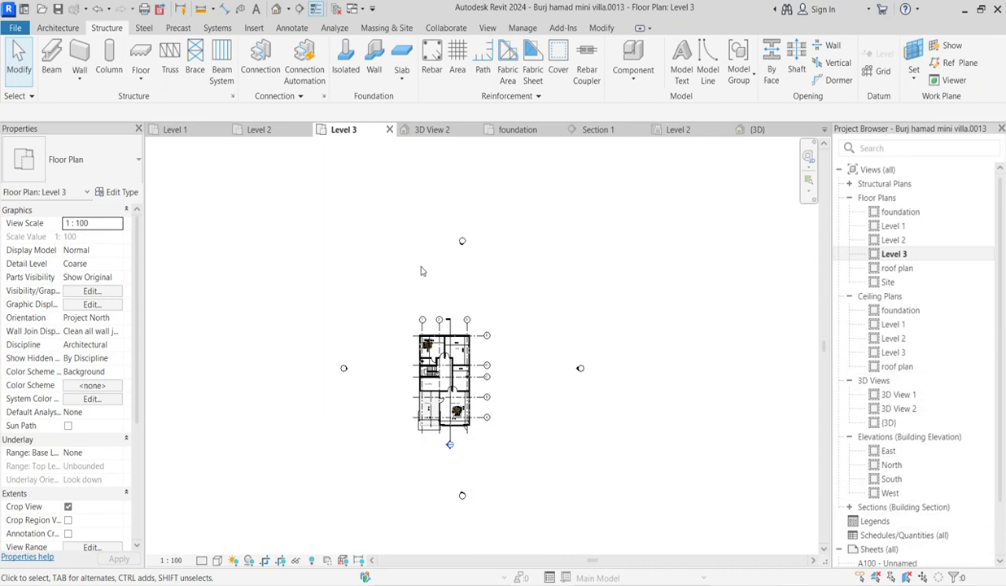
click(167, 65)
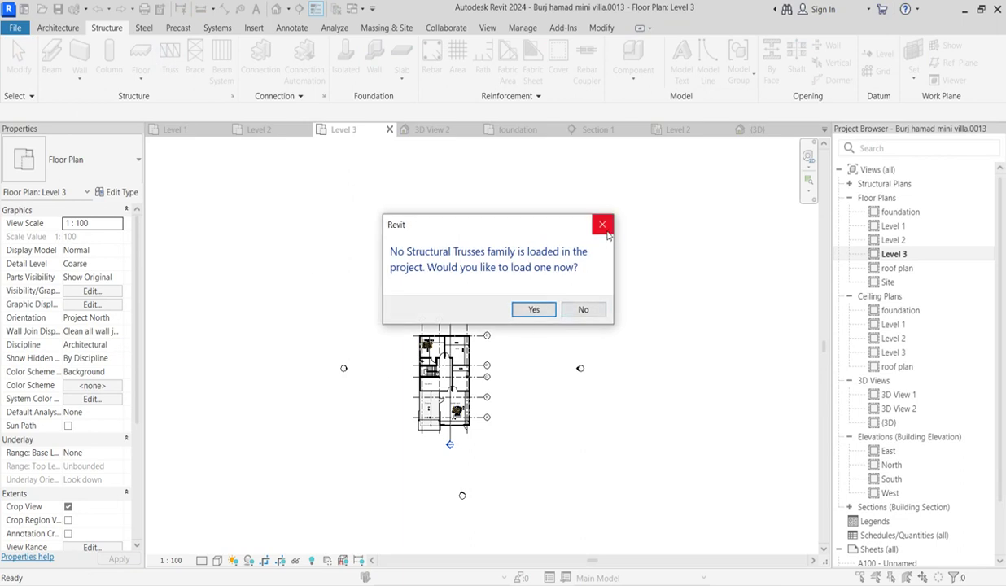
click(603, 224)
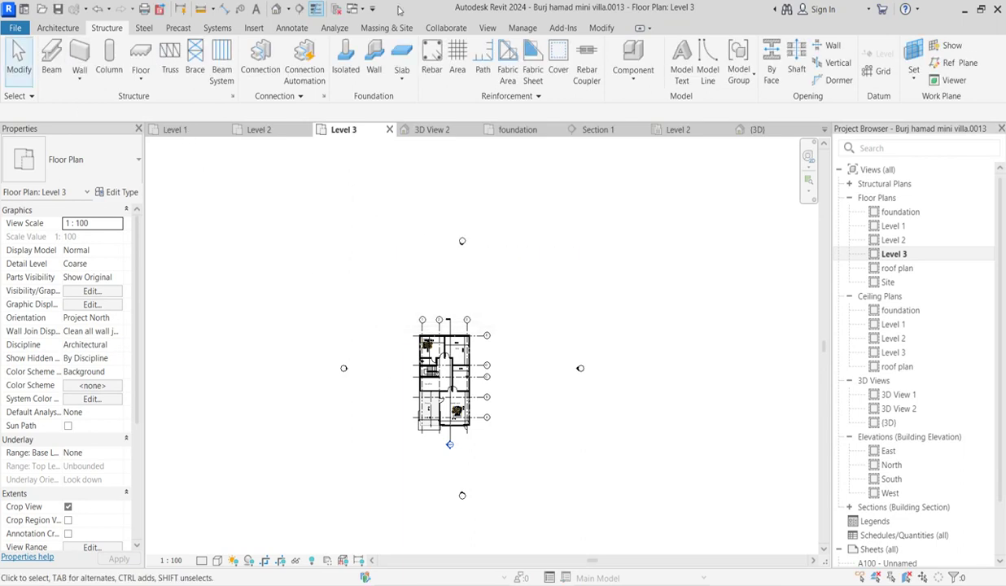
Paste the copied truss aligned to Level 3 and accept the paste
click(602, 29)
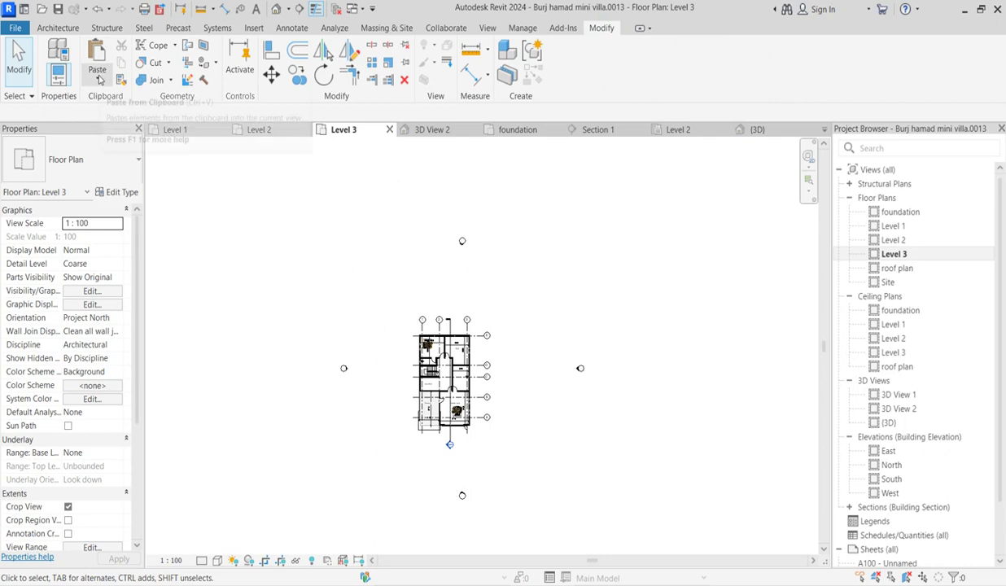
click(97, 75)
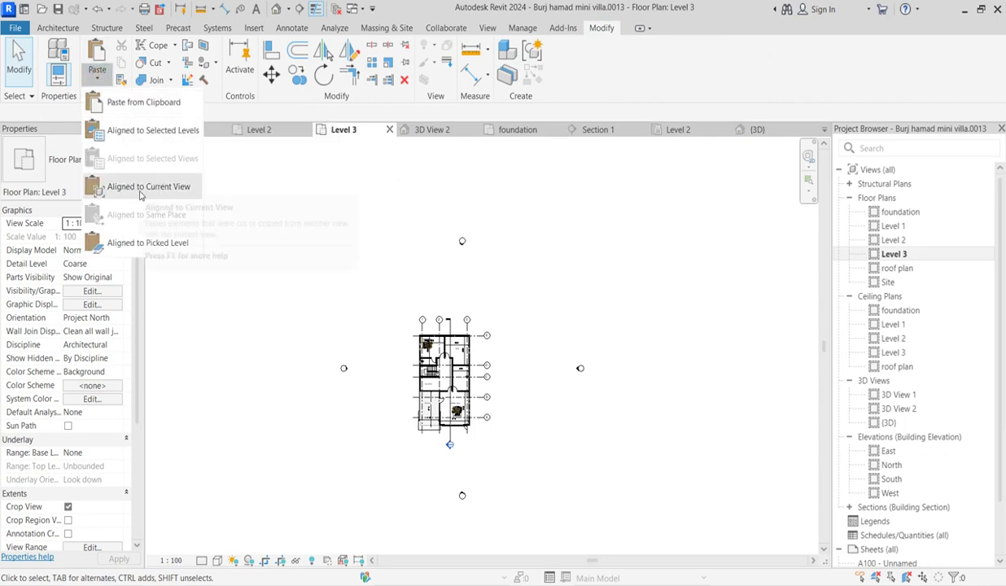
click(124, 133)
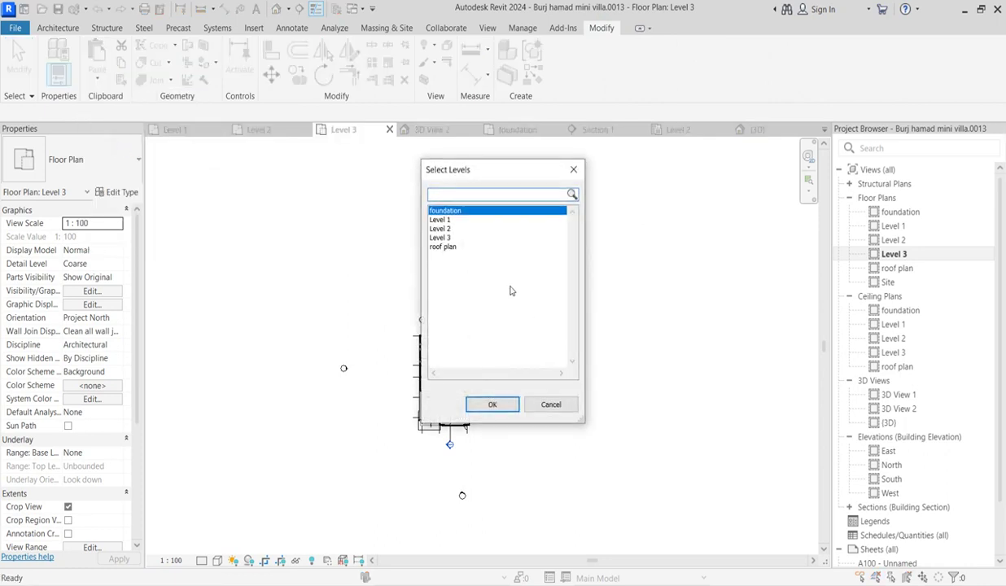
click(441, 238)
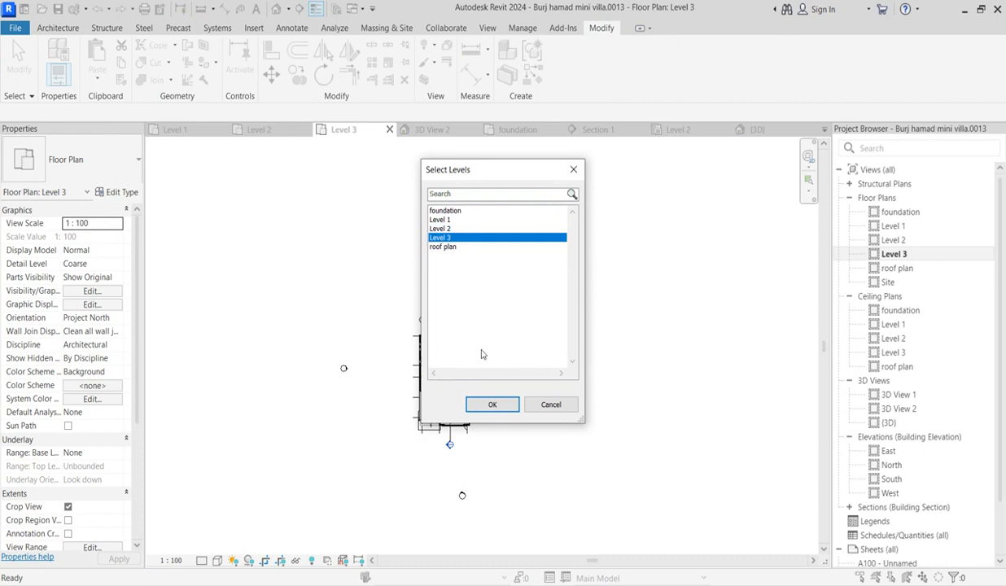
click(493, 405)
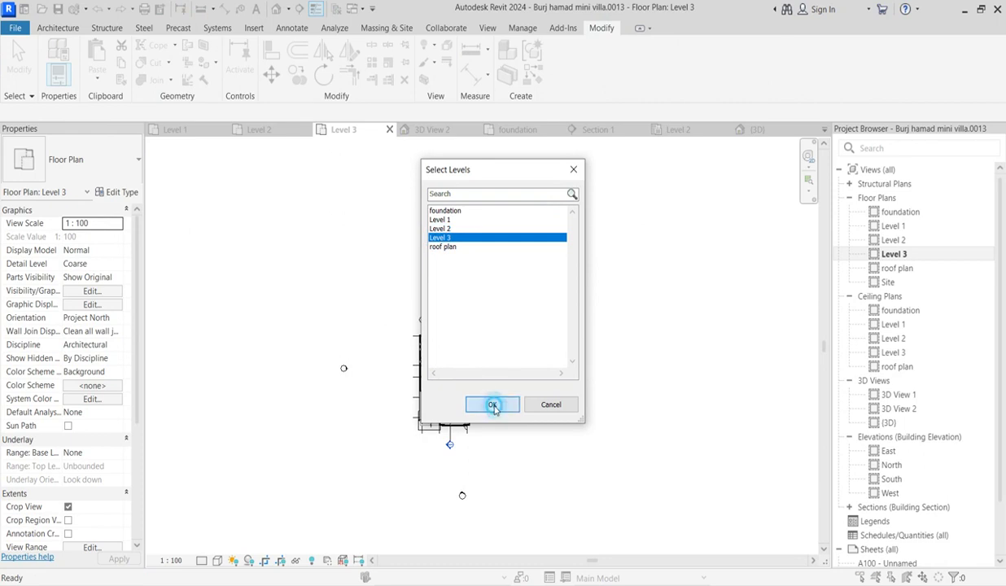
click(533, 360)
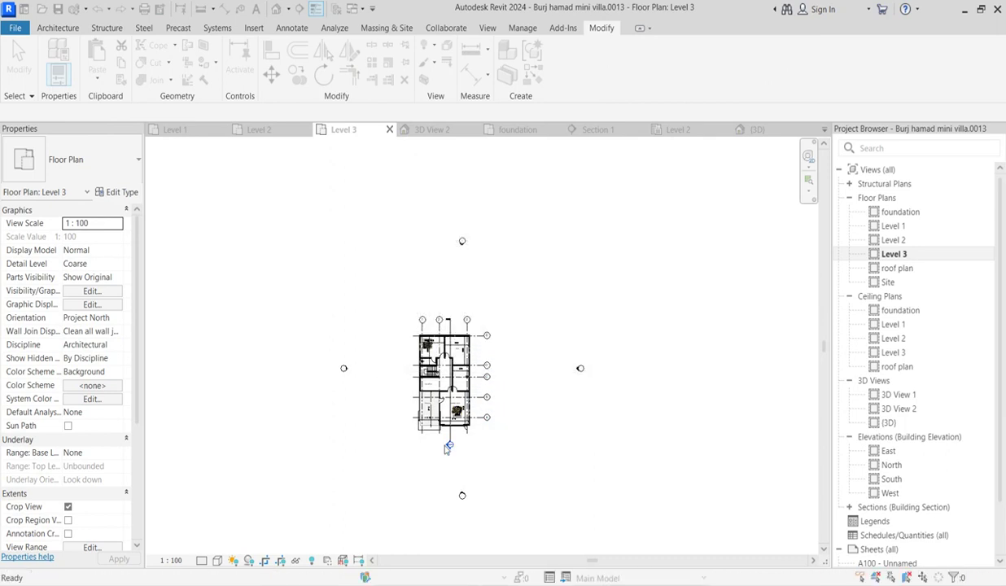
Move the pasted truss on the Level 3 plan so it runs alongside the building section line
scroll(423, 300, up, 2)
scroll(423, 301, up, 2)
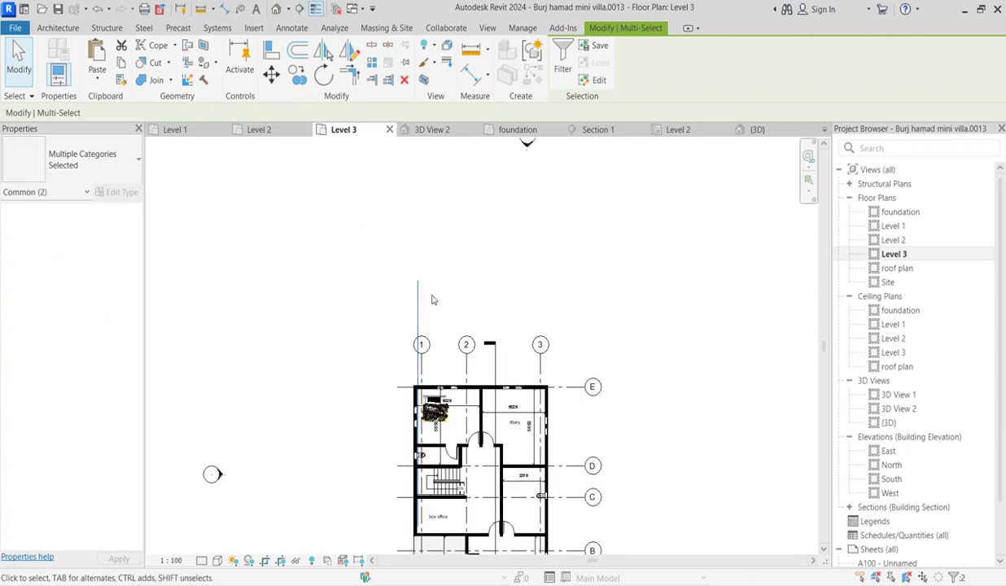
drag(417, 325, 499, 372)
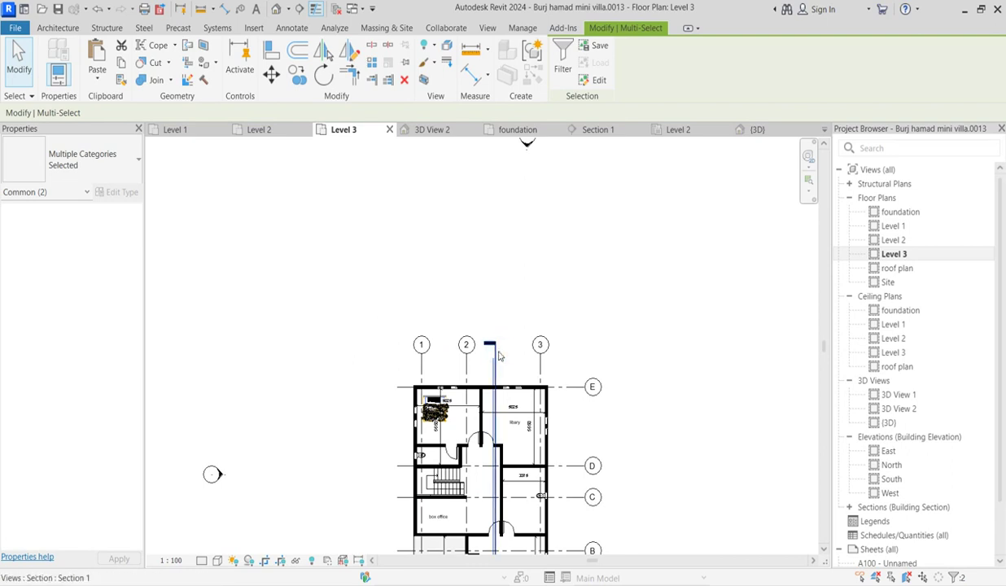
Open the Section 1 view from its section line and delete the truss standing between Level 3 and the roof plan level
click(494, 355)
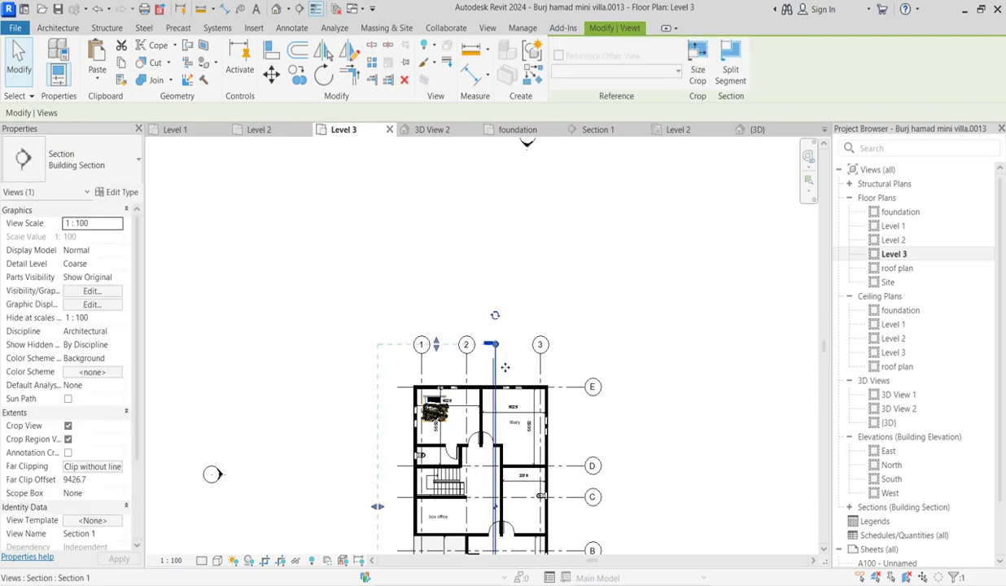
right_click(497, 358)
click(539, 80)
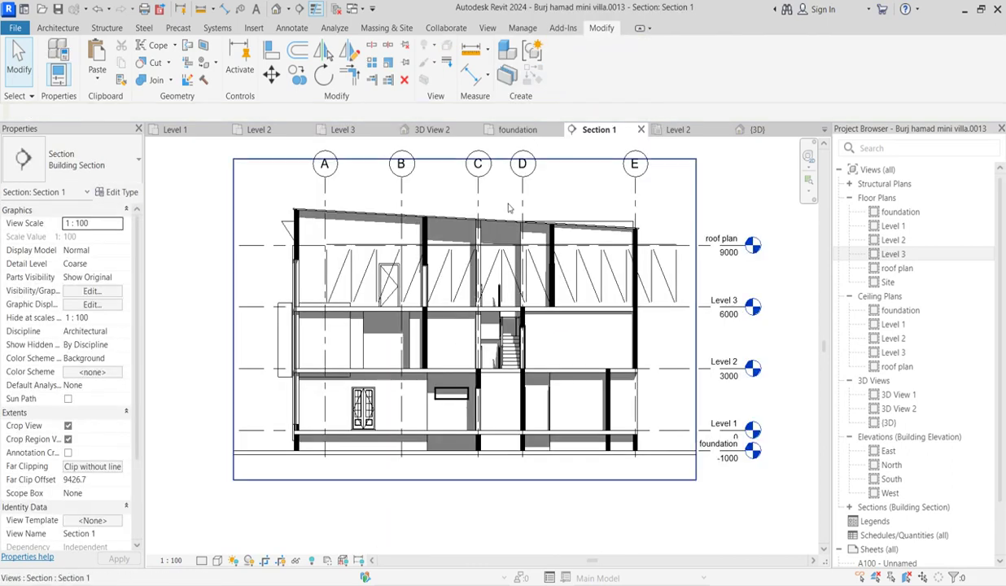
click(519, 245)
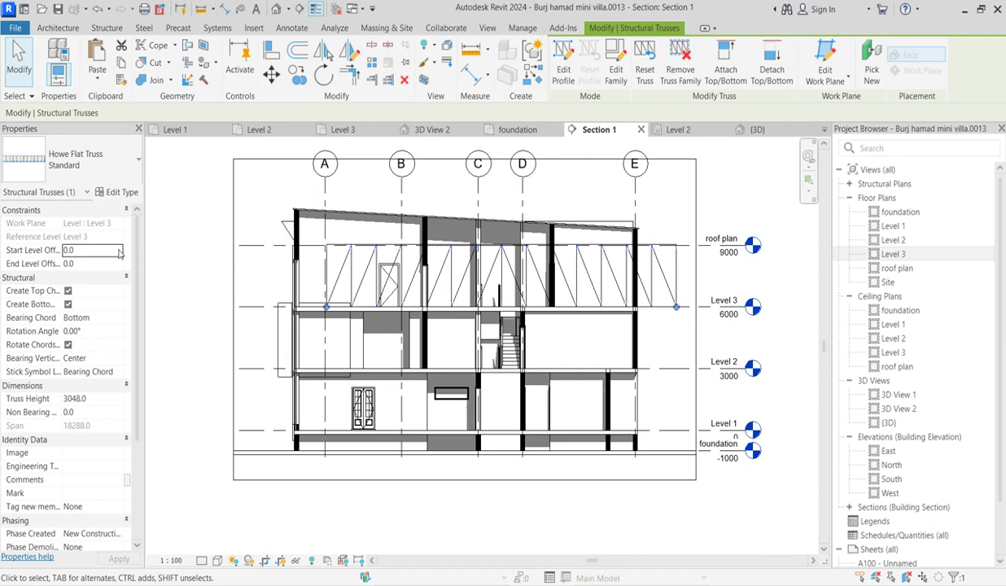
click(162, 244)
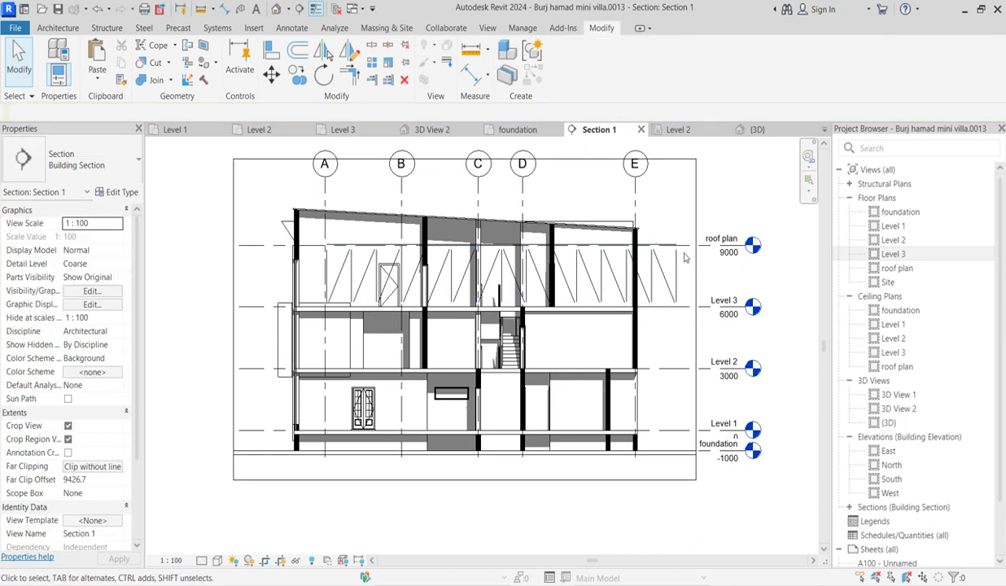
click(675, 299)
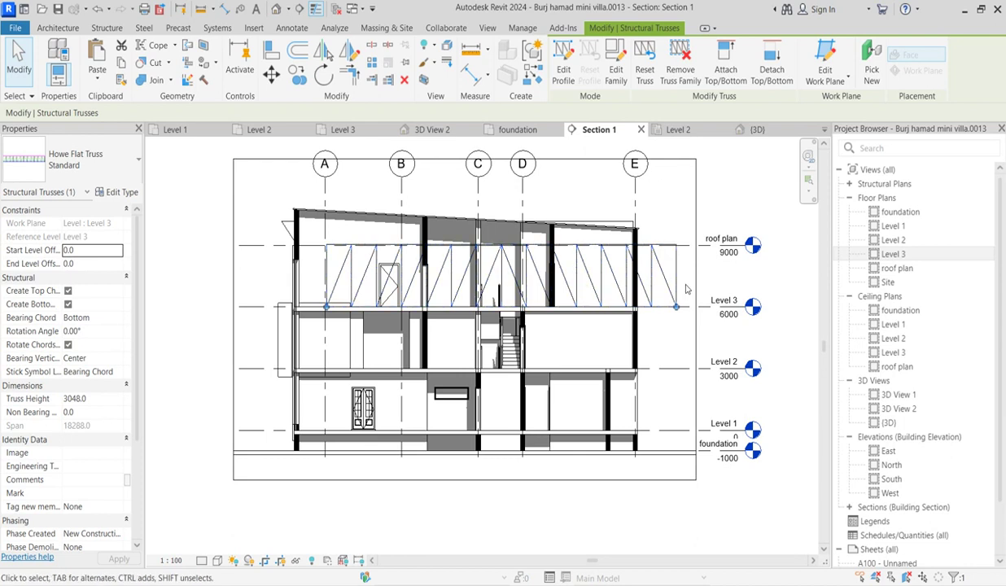
click(669, 328)
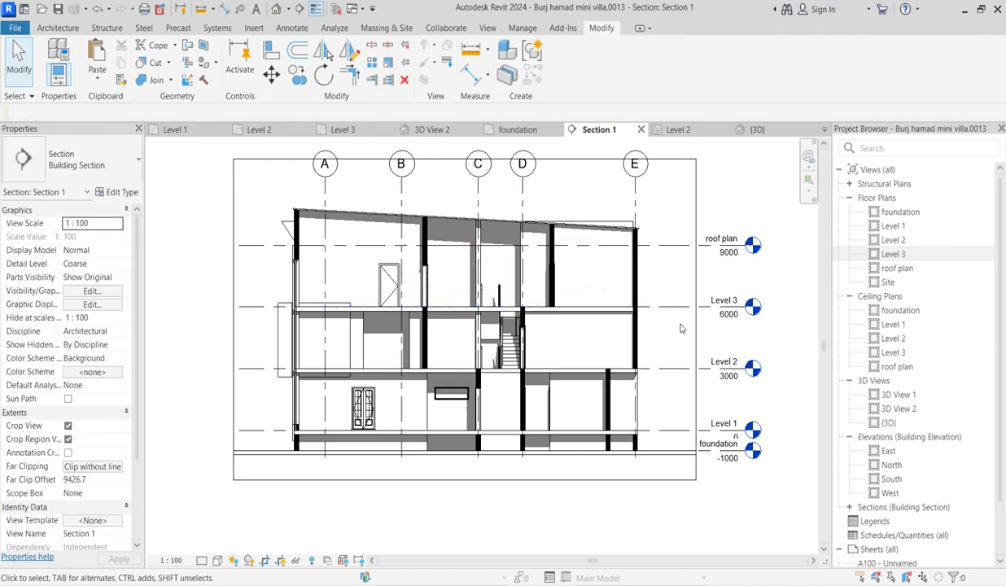
On the roof plan, place a Howe Flat Truss about 17888 mm long along grid 2, from the roof edge near grid E past grid A
double_click(898, 268)
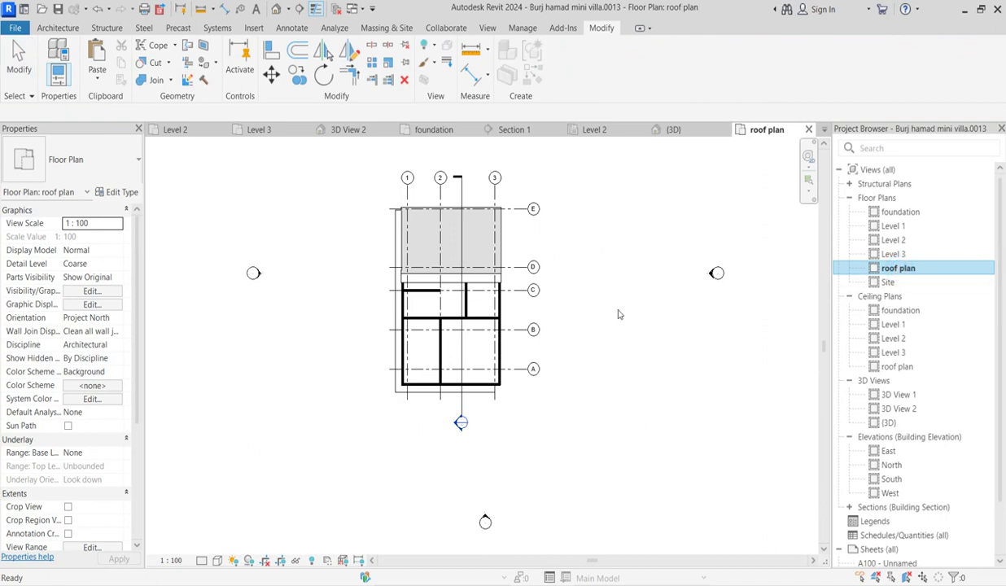
click(597, 300)
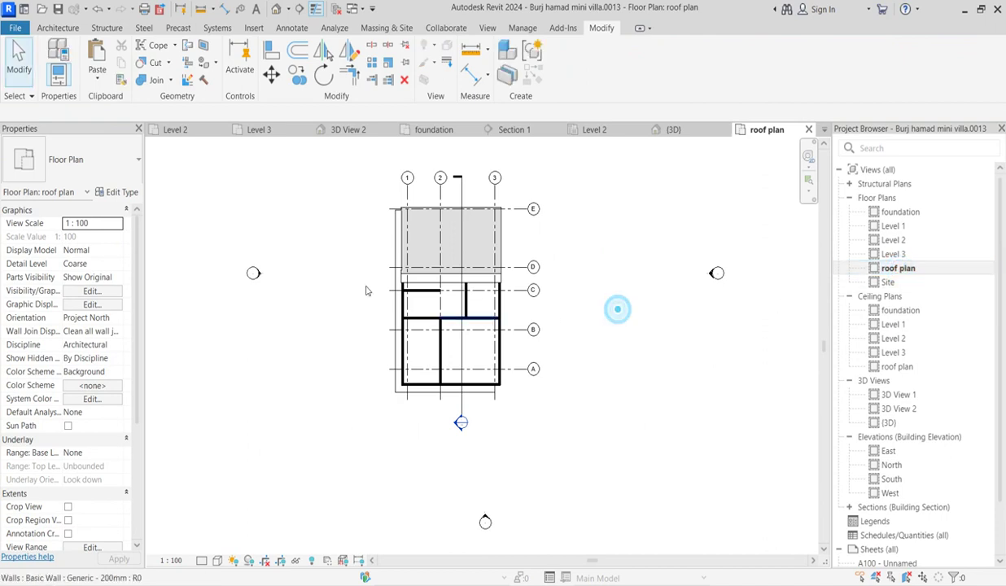
click(106, 29)
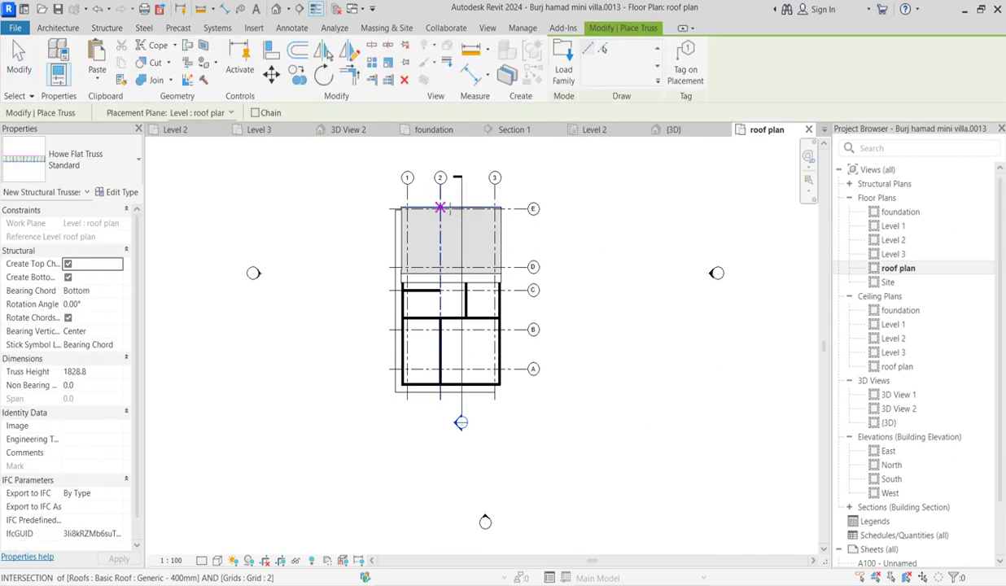
click(441, 209)
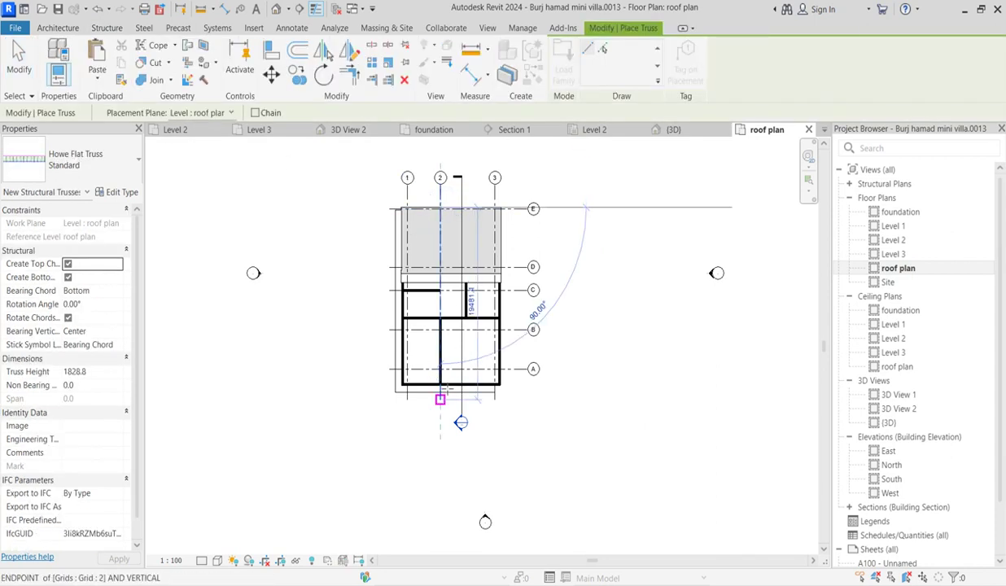
click(441, 383)
key(Escape)
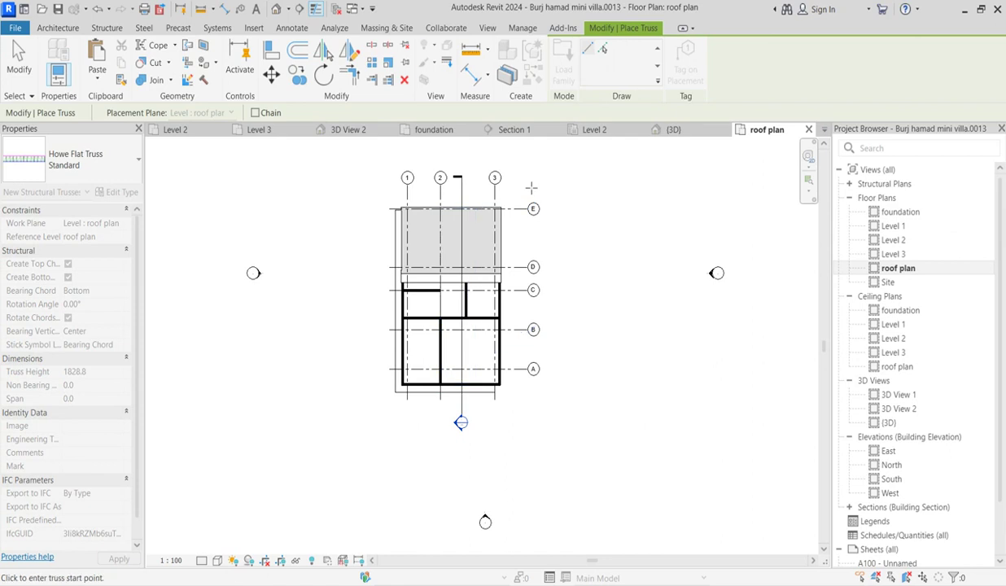
right_click(530, 189)
key(Escape)
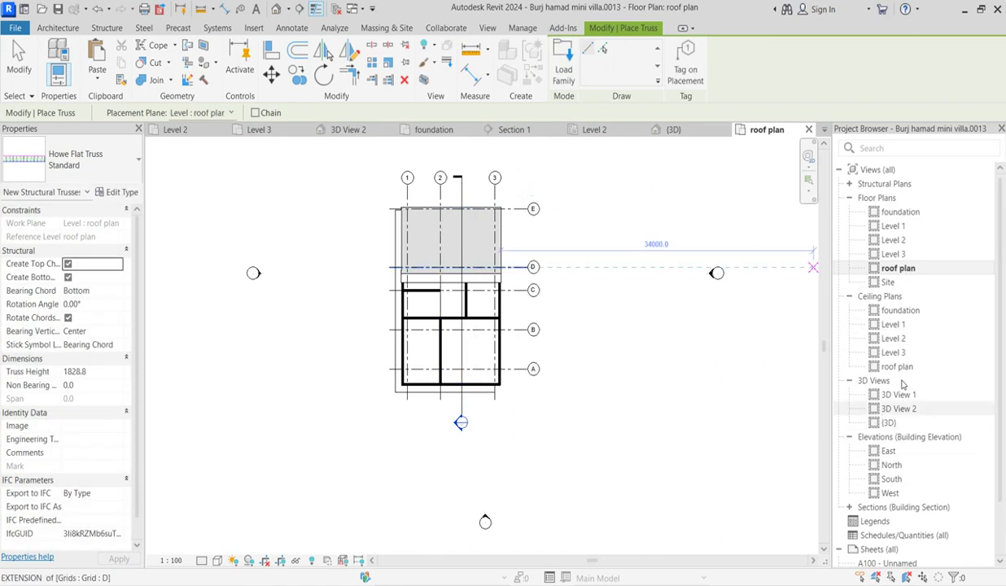
In the Section 1 view, set the roof truss's start and end level offsets to 0.0
click(895, 508)
click(850, 507)
double_click(898, 522)
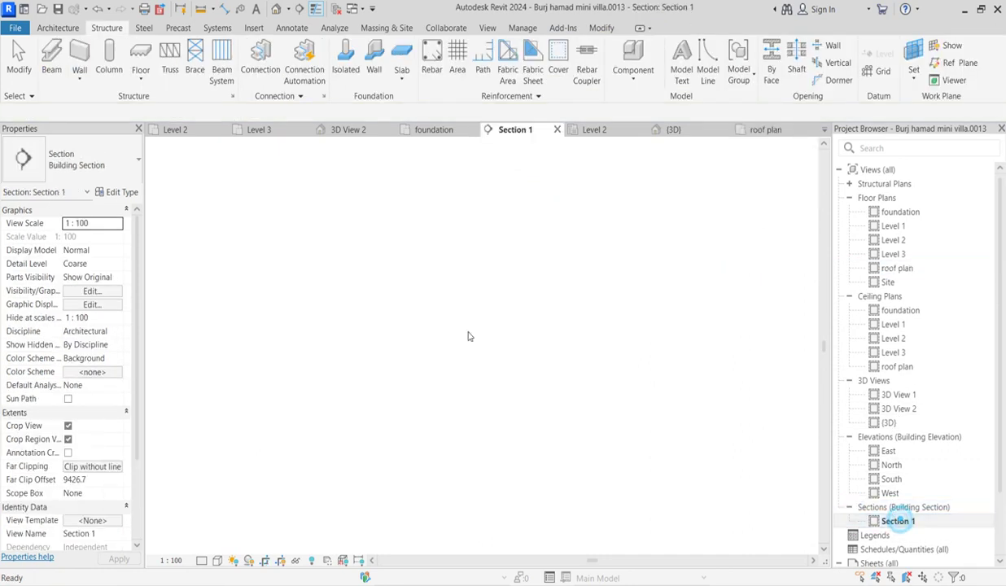
click(573, 191)
scroll(579, 303, up, 3)
scroll(586, 289, down, 3)
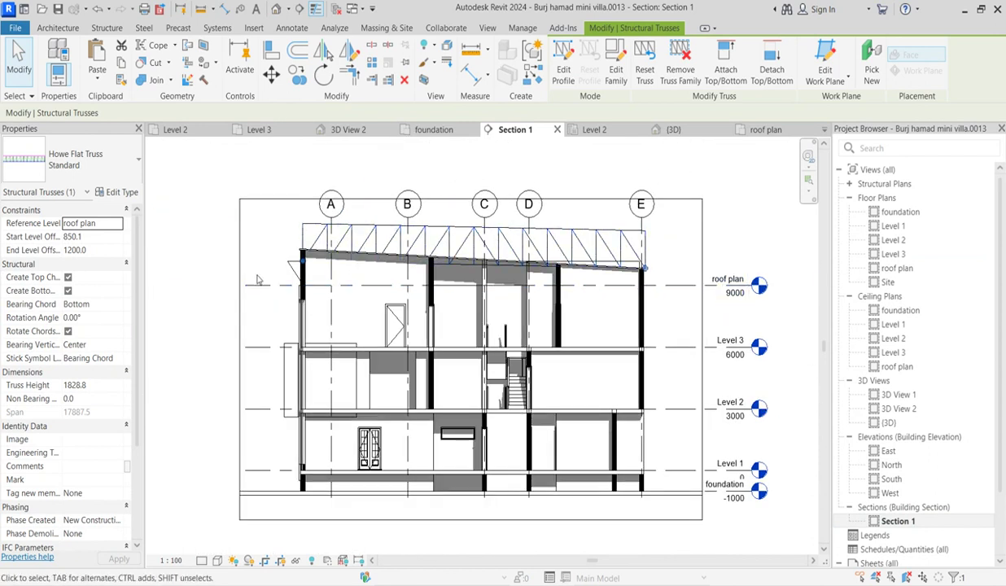
click(108, 240)
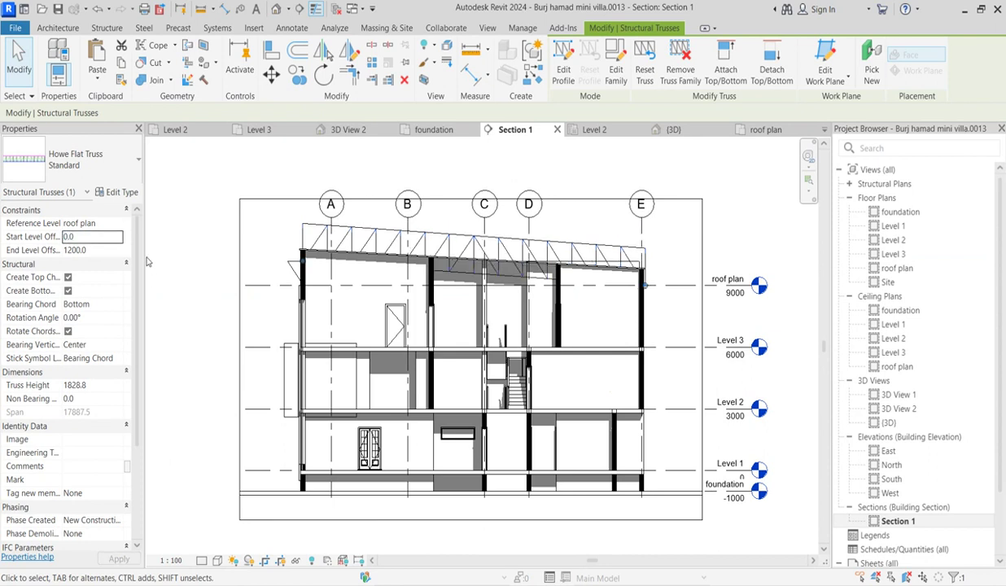
click(108, 252)
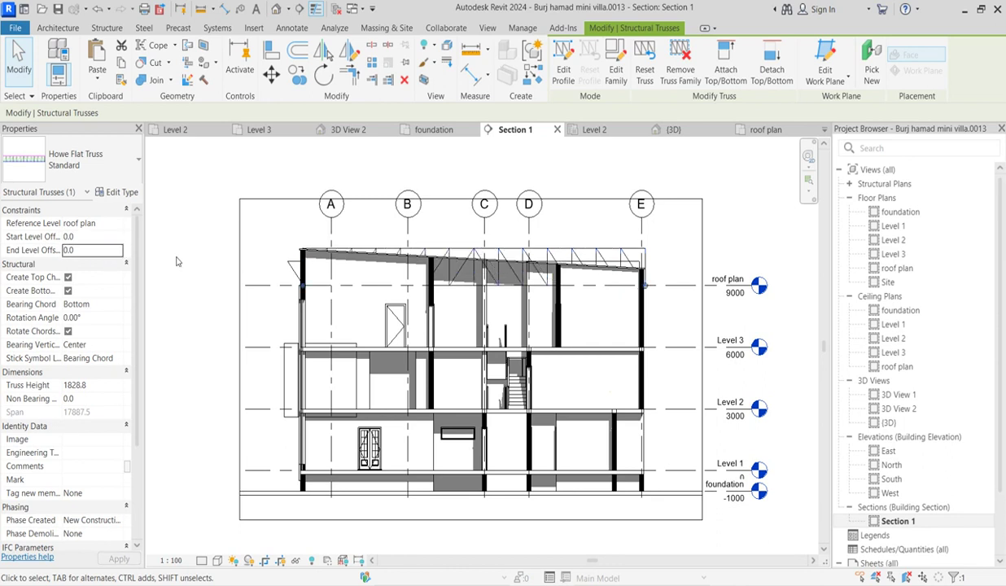
scroll(396, 281, up, 1)
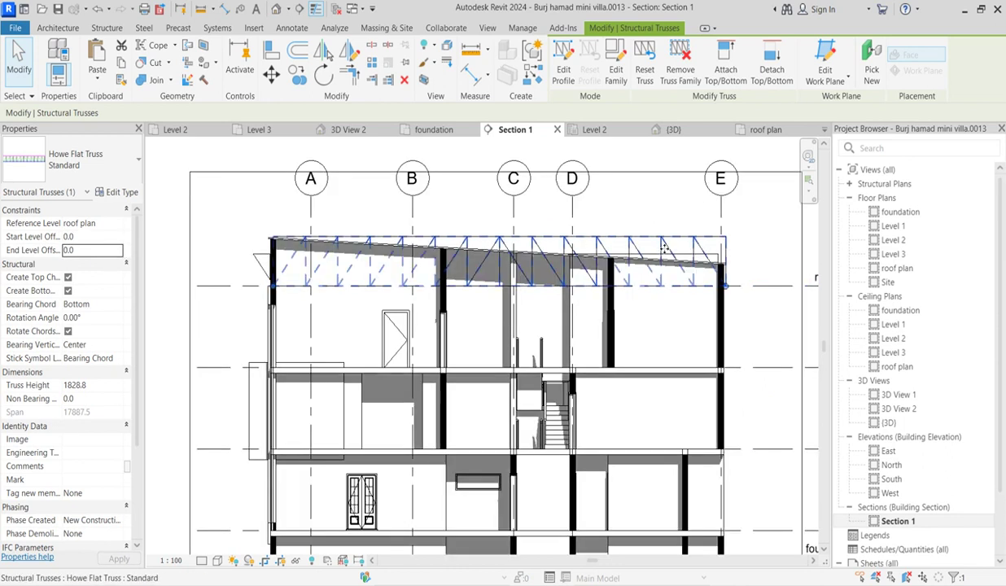
In the Section 1 view, attach the top of the Howe Flat Truss to the sloped roof above it
scroll(177, 335, down, 2)
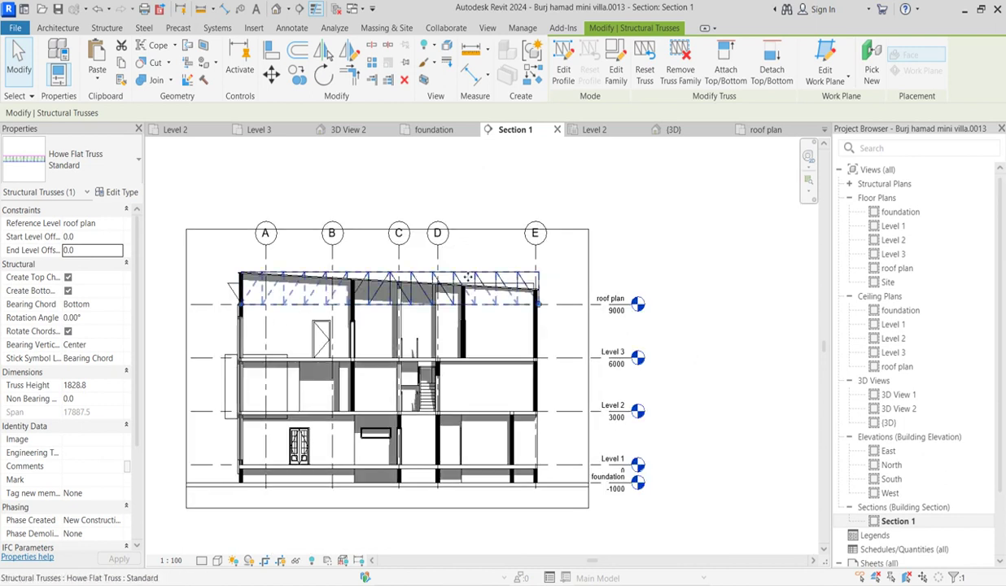
scroll(472, 273, up, 2)
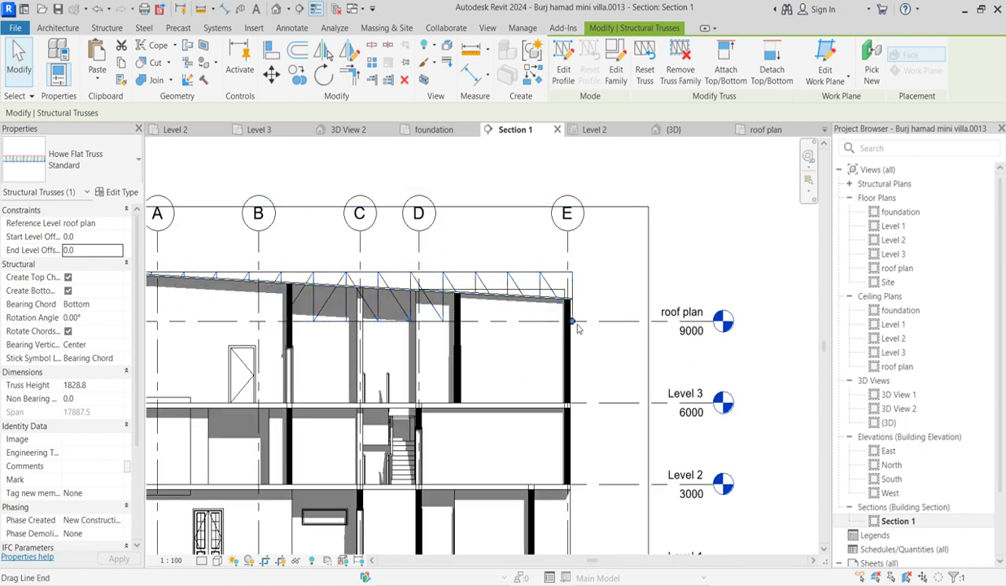
click(601, 278)
click(550, 281)
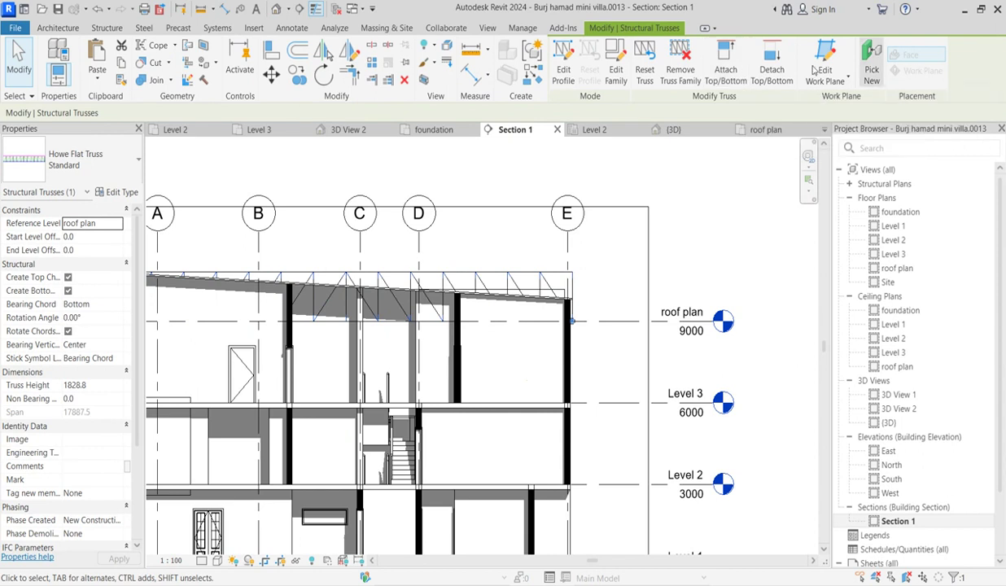
click(726, 72)
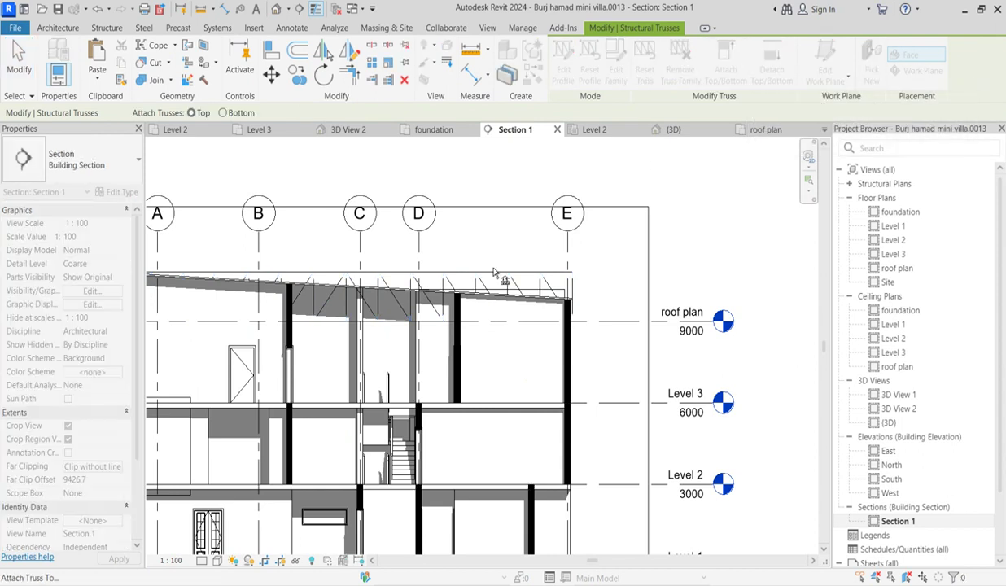
scroll(506, 301, up, 2)
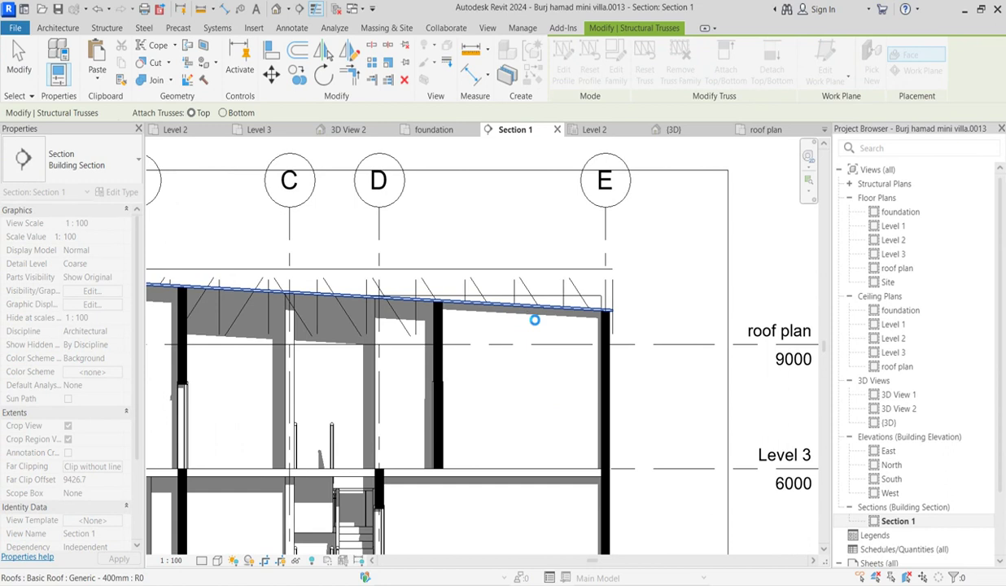
click(534, 319)
scroll(719, 293, down, 2)
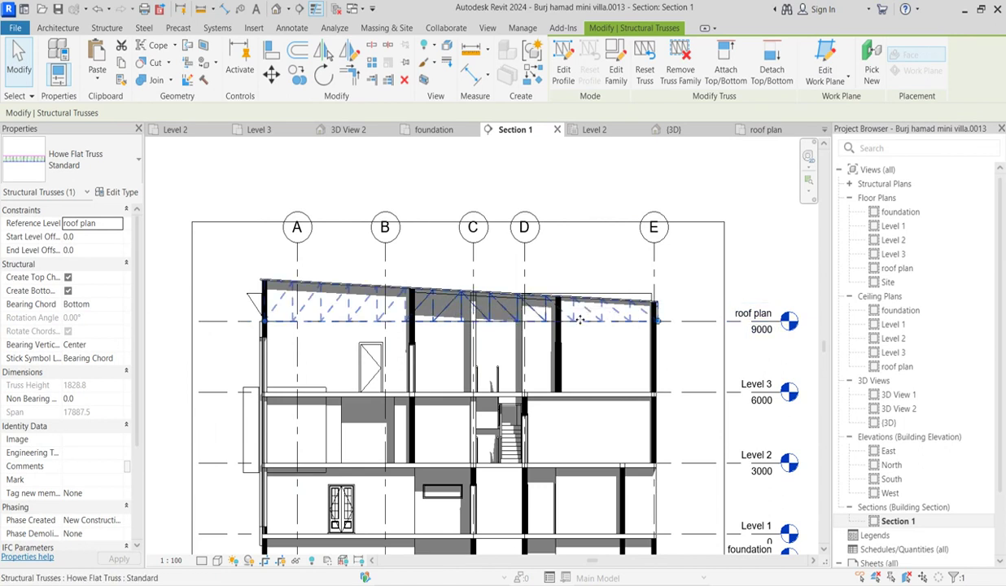
On the roof plan, make multiple copies of the truss on both sides of grid 2, about 1100 mm apart, between the outer walls
double_click(874, 268)
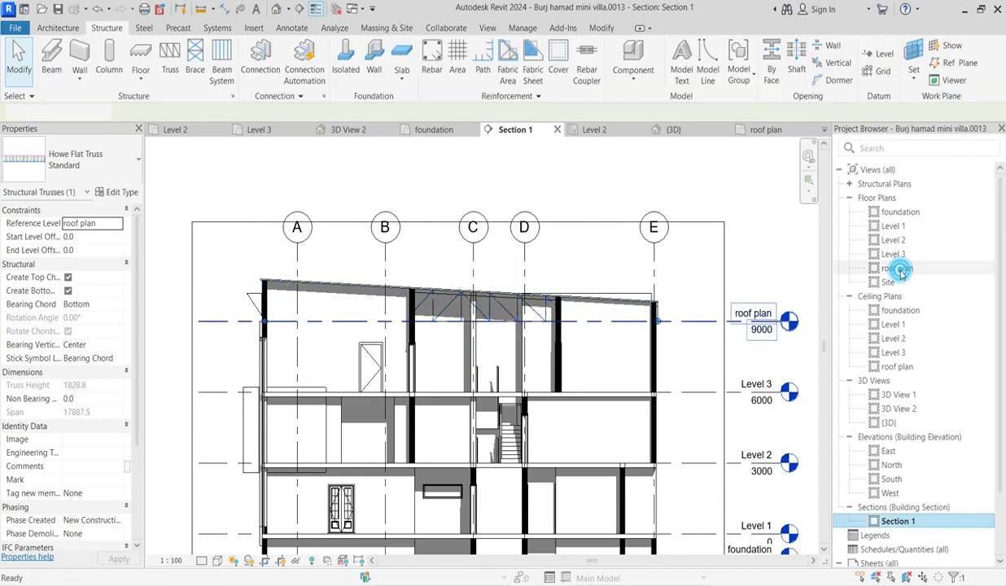
click(458, 291)
scroll(459, 292, up, 1)
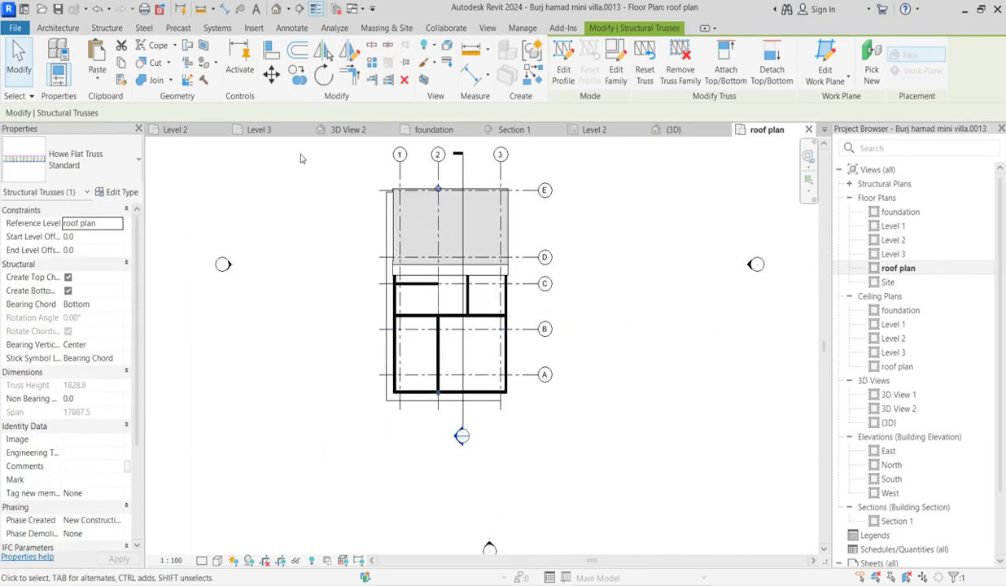
click(297, 82)
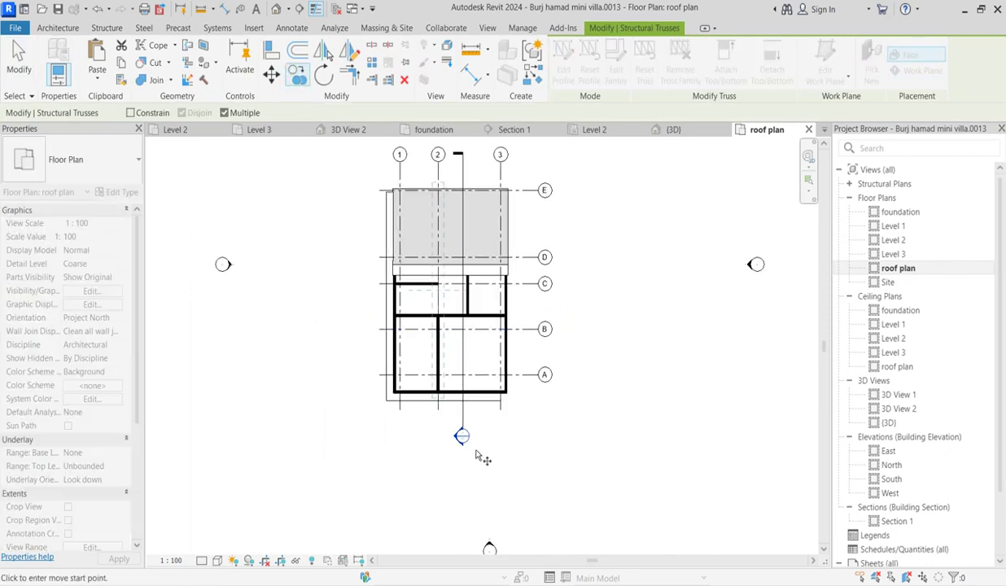
scroll(448, 403, up, 3)
click(437, 391)
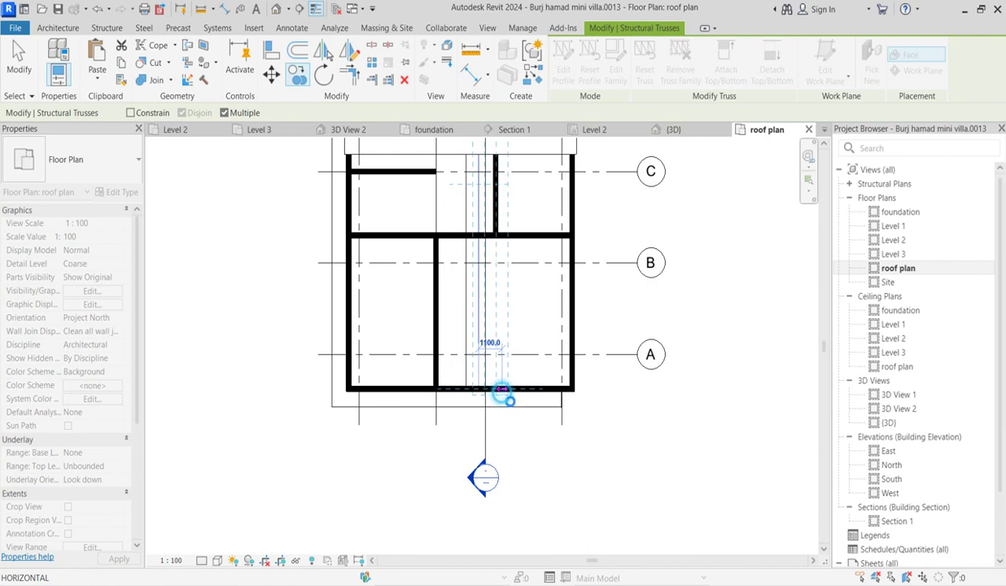
click(555, 391)
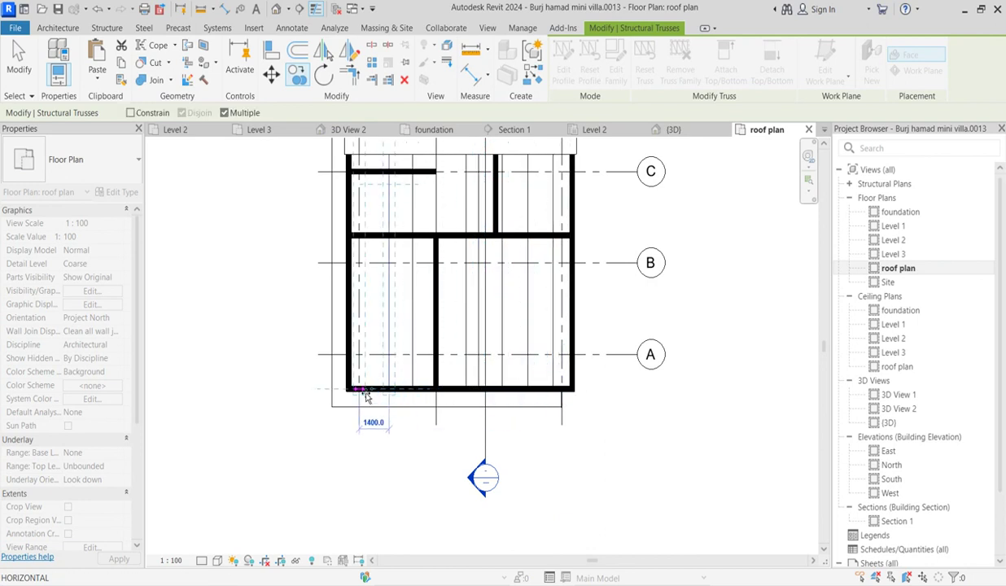
right_click(733, 397)
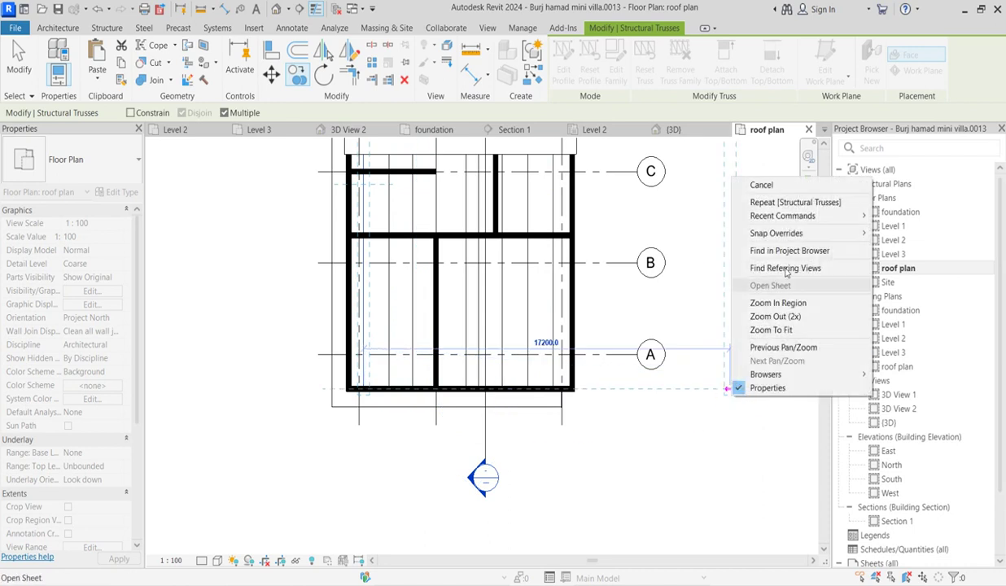
click(779, 189)
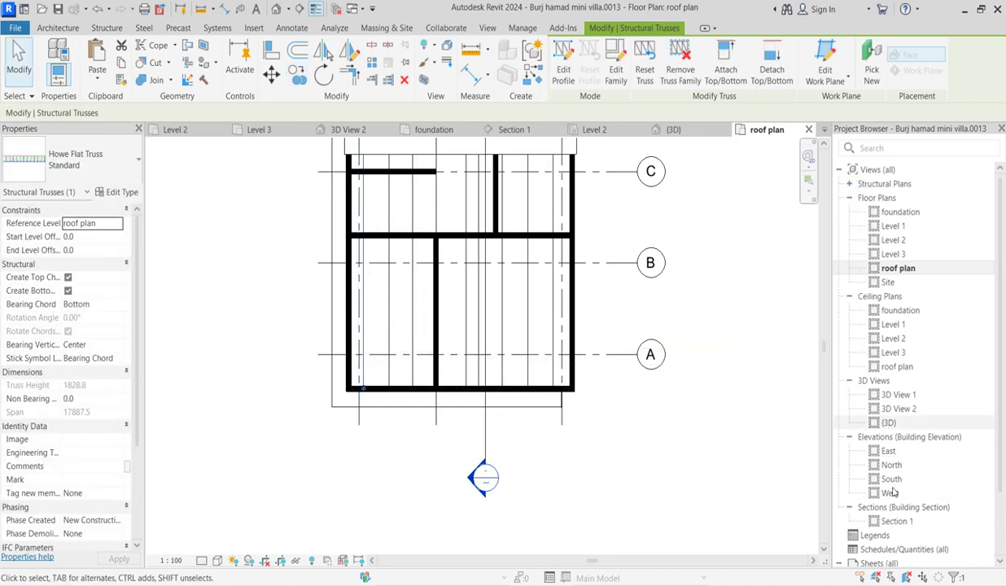
Check the copied trusses in the Section 1 view and at the roof's front edge in the default 3D view
double_click(894, 521)
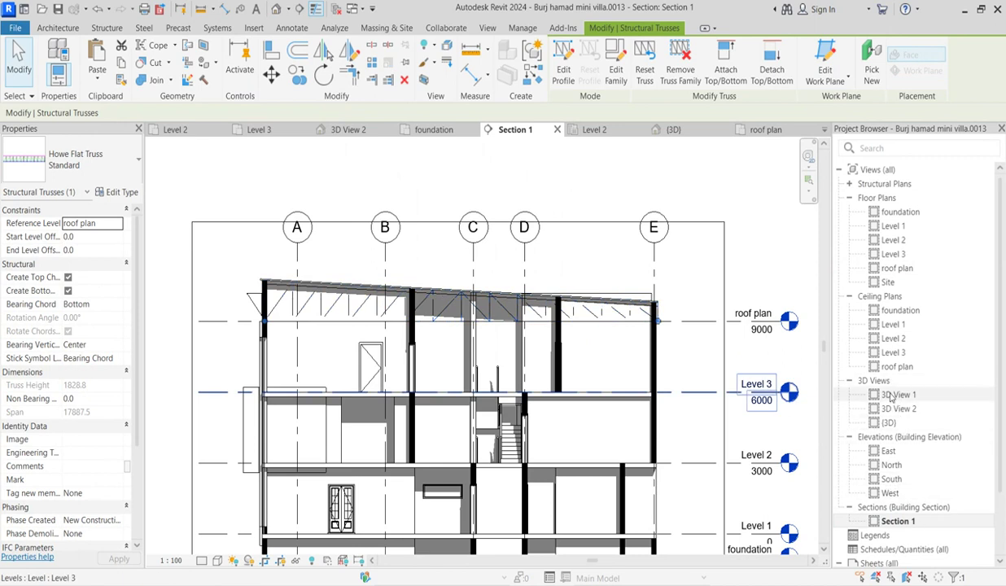
double_click(890, 423)
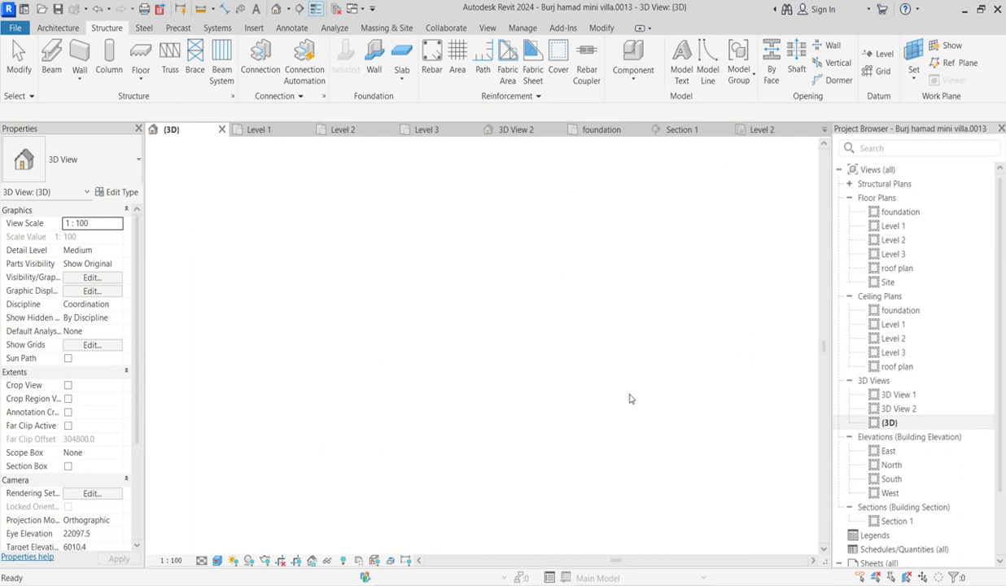
click(523, 314)
scroll(529, 325, up, 4)
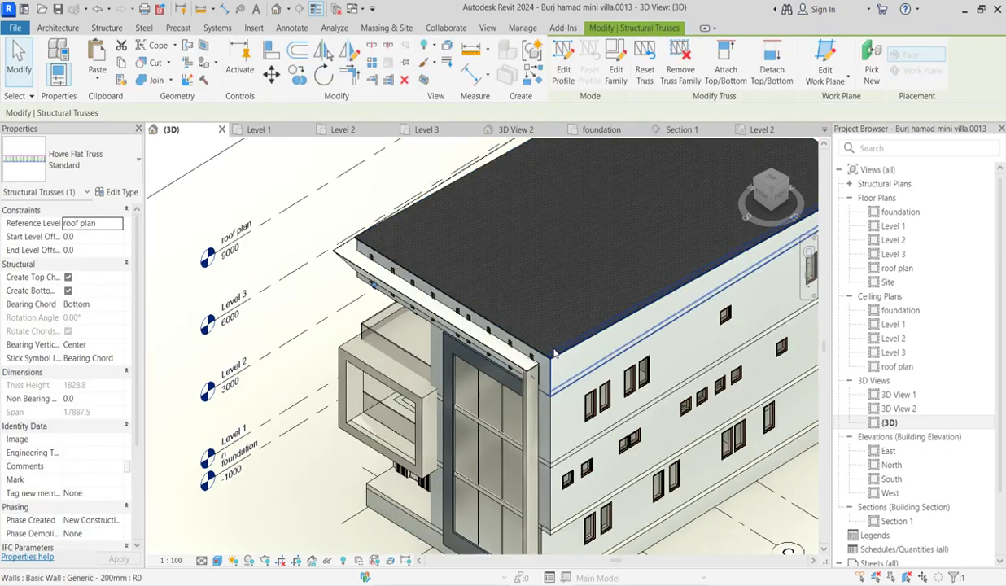
Select the Generic - 400mm roof in the 3D view and examine the truss layout beneath it
click(449, 193)
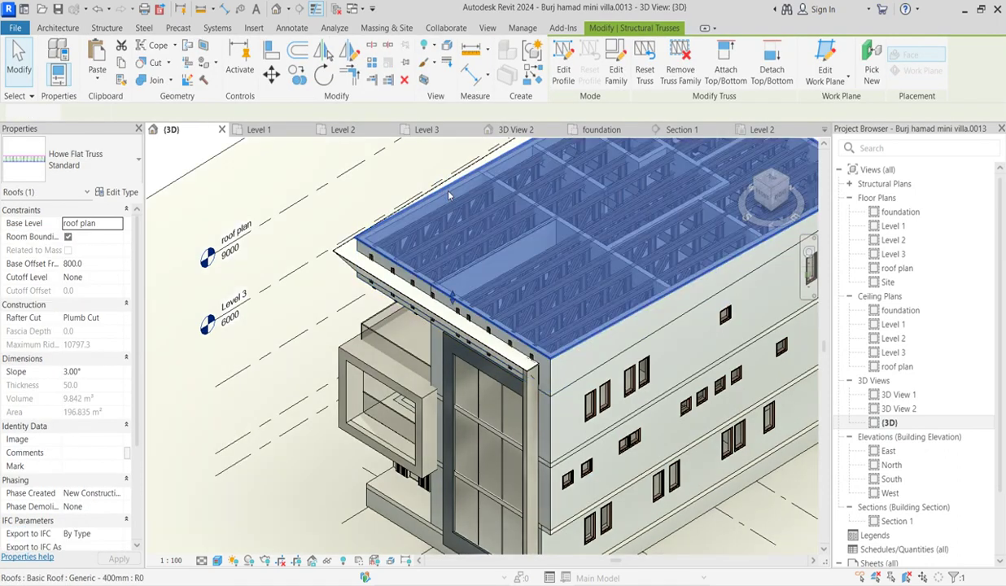
right_click(448, 194)
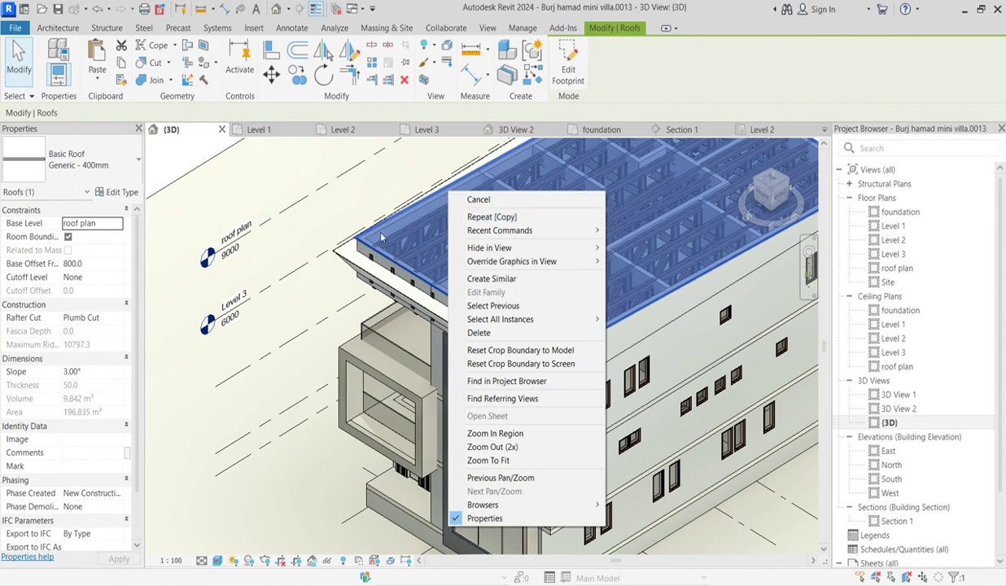
key(Escape)
scroll(558, 288, up, 3)
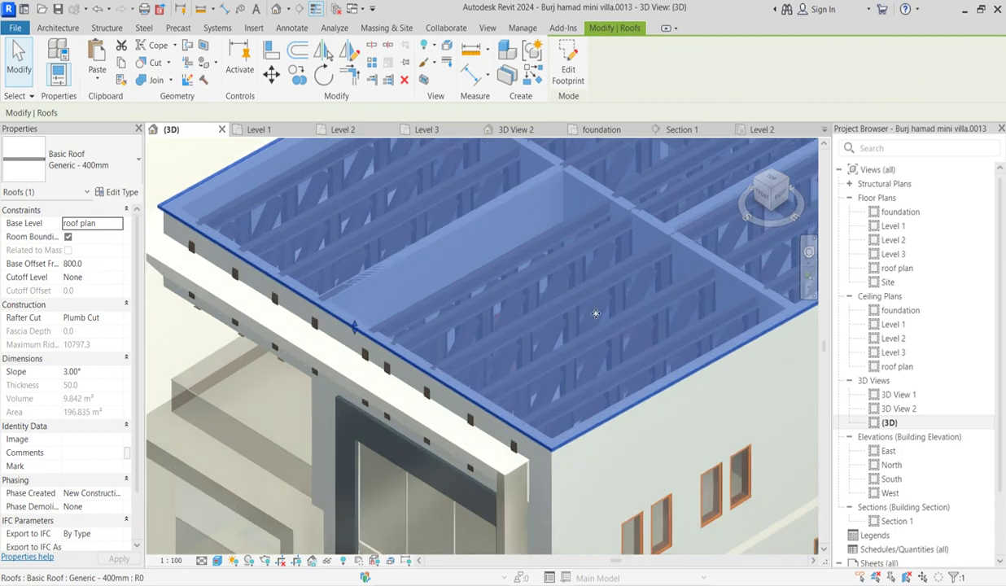
scroll(621, 307, down, 2)
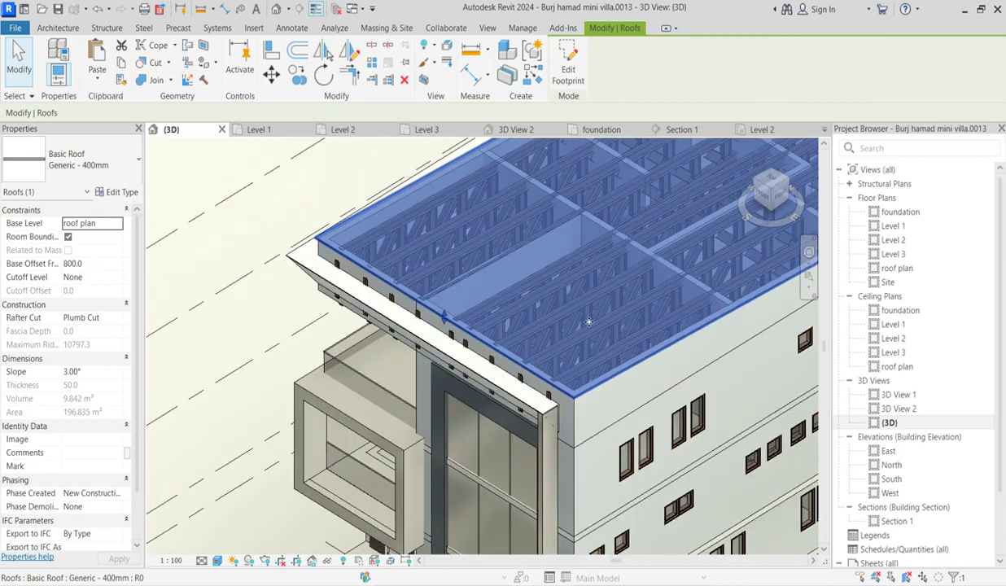
scroll(580, 367, up, 4)
scroll(580, 368, down, 3)
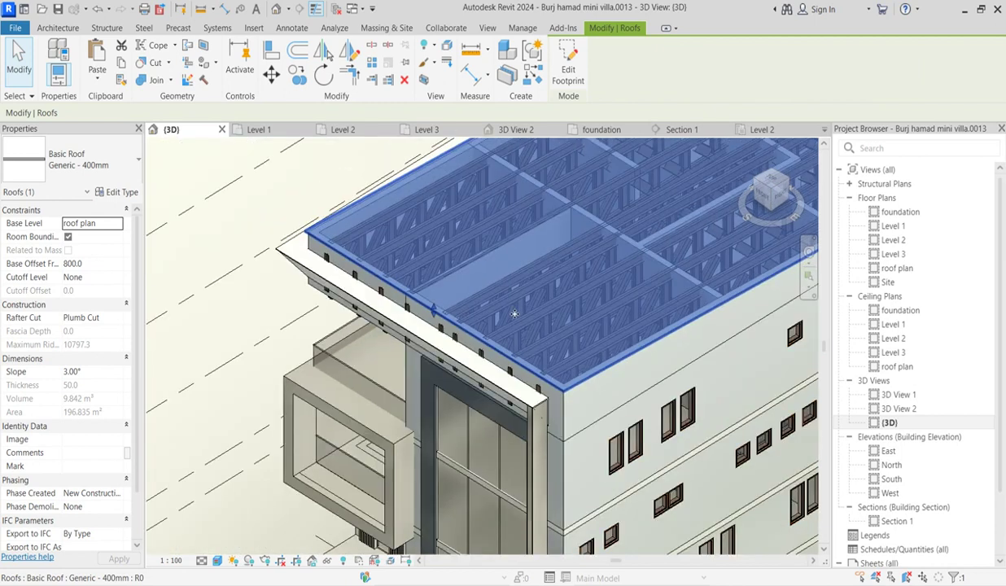
scroll(514, 314, down, 3)
scroll(512, 301, up, 2)
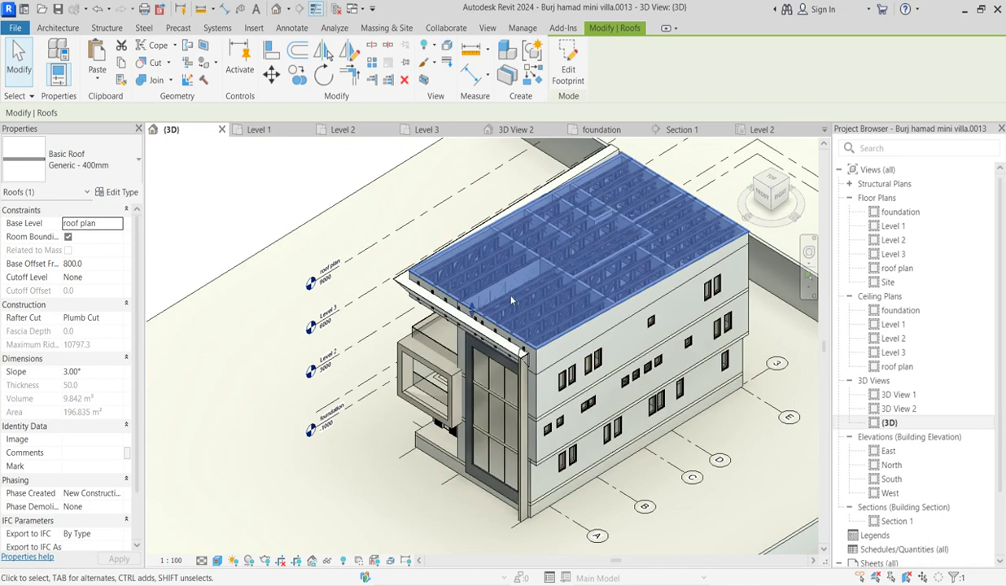
click(438, 215)
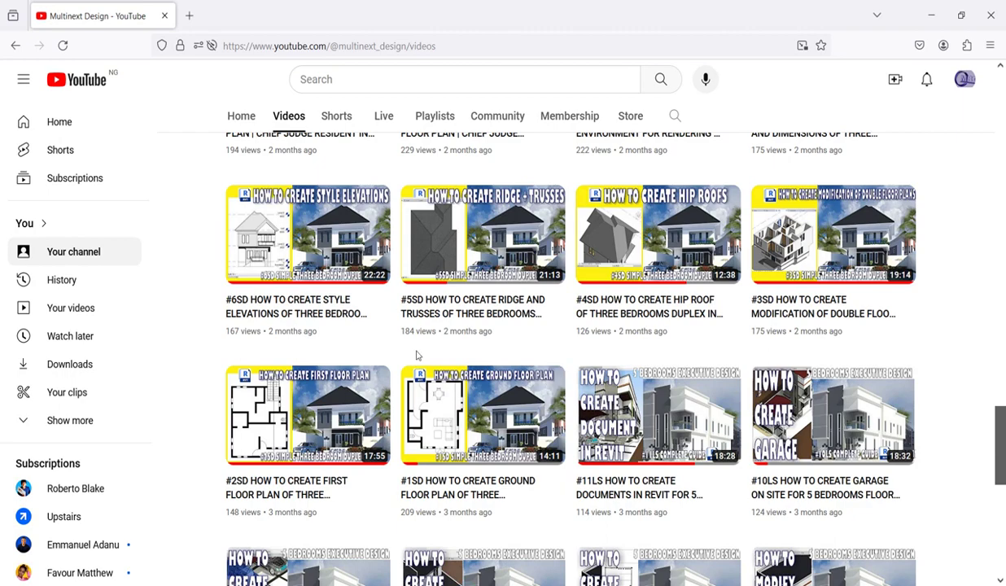
Look through the Revit tutorials on the Multinext Design channel's videos page on YouTube
scroll(416, 355, up, 20)
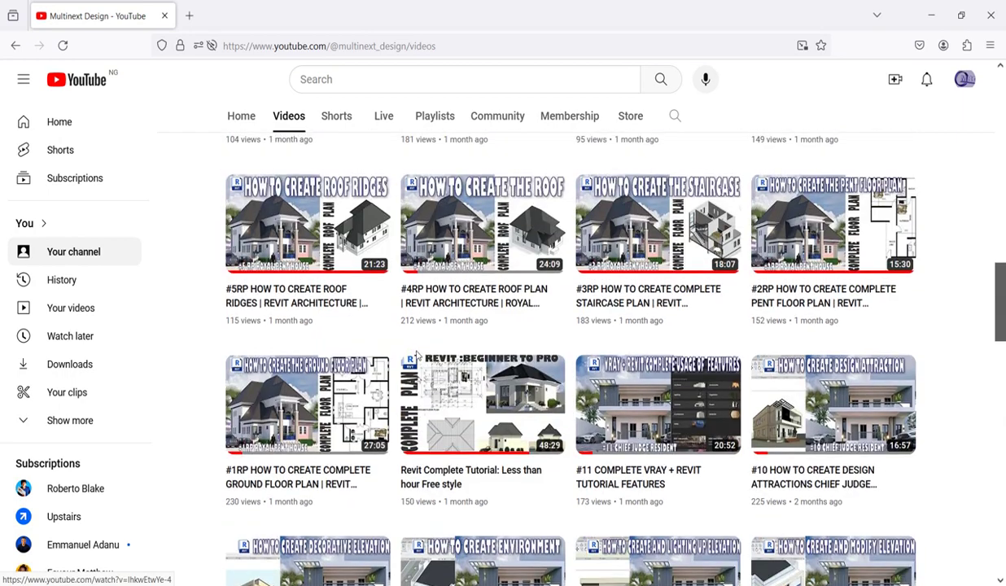
scroll(416, 355, up, 5)
scroll(421, 361, down, 12)
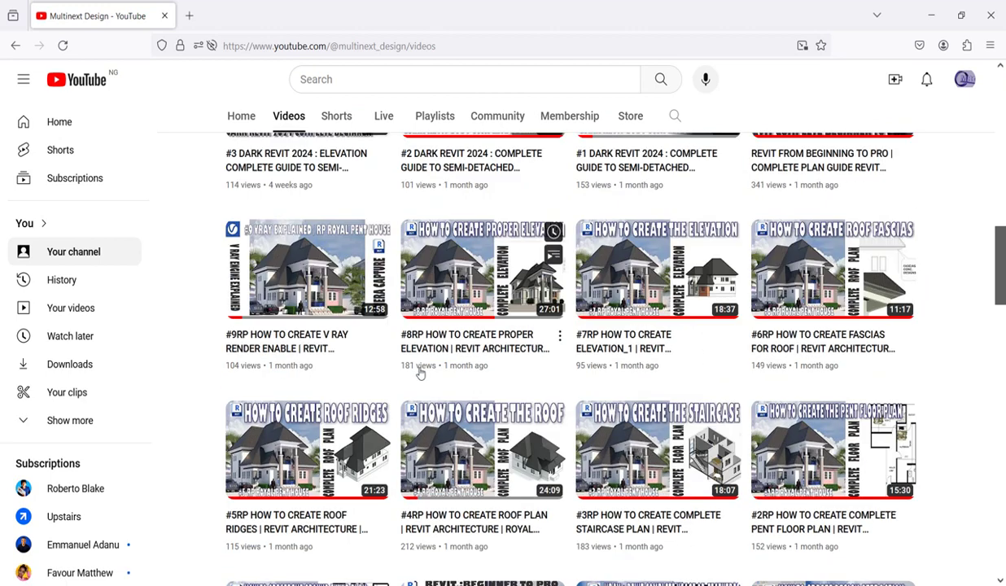
scroll(421, 373, down, 3)
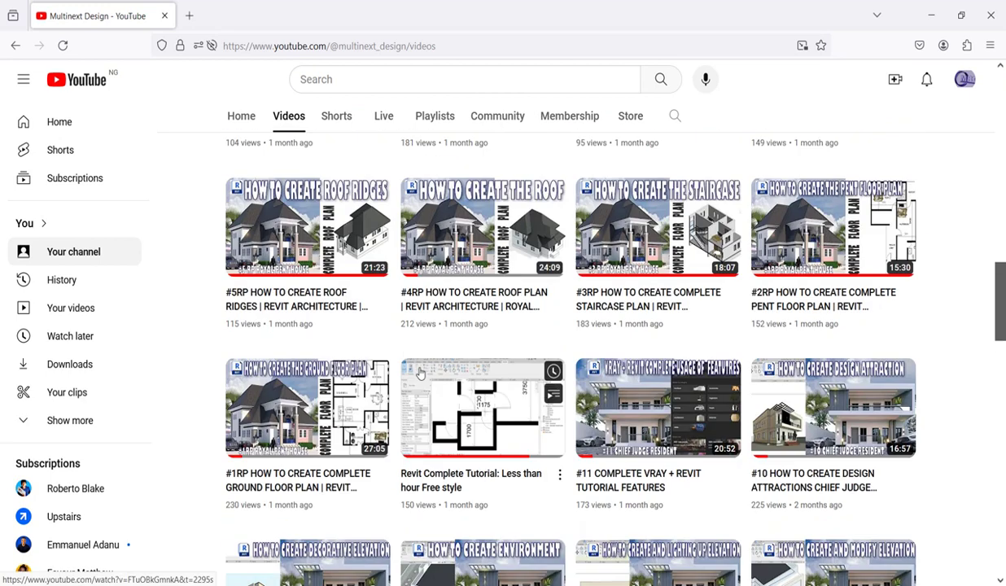
scroll(421, 373, down, 7)
scroll(444, 439, down, 3)
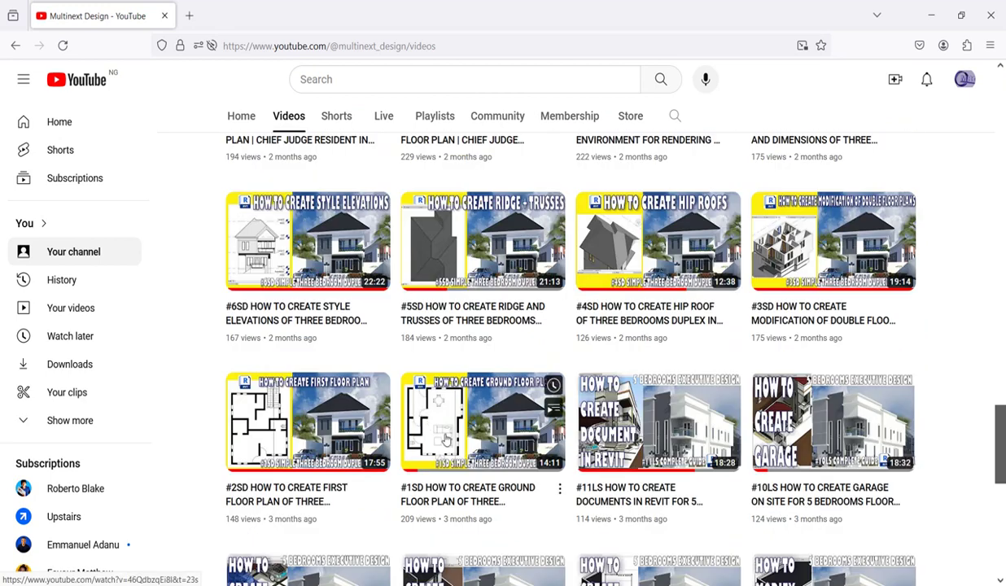
scroll(572, 494, down, 6)
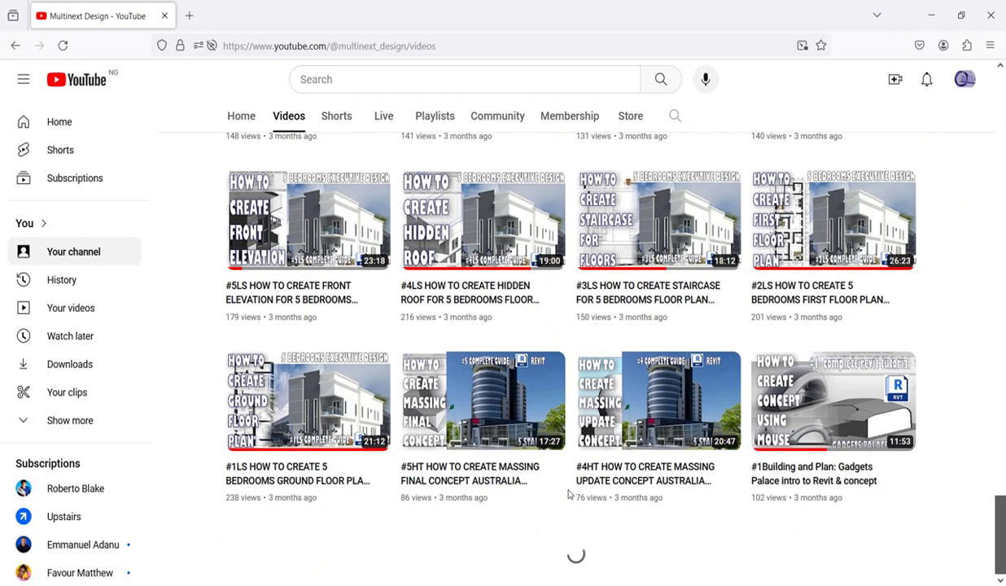
scroll(569, 467, up, 3)
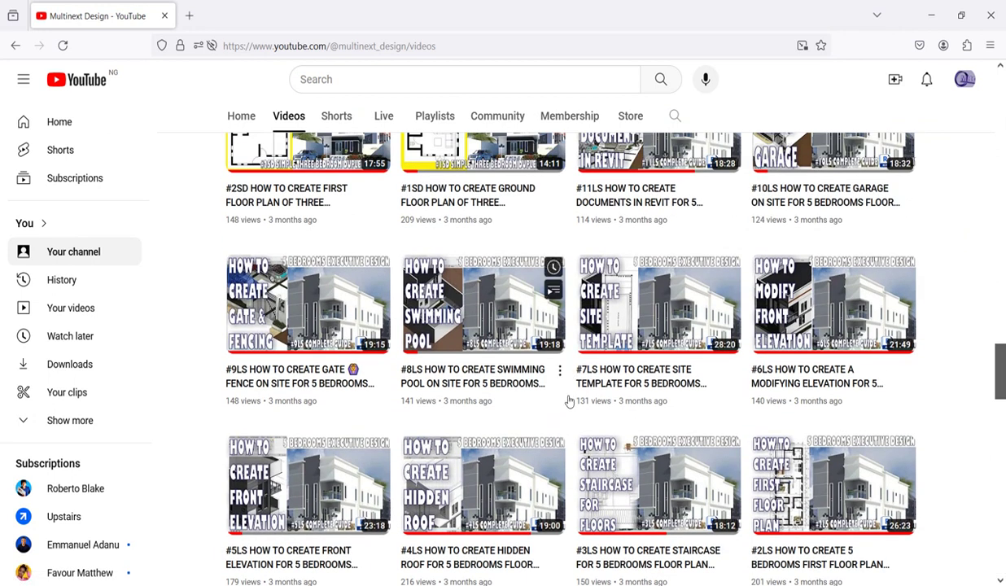
scroll(570, 393, up, 15)
scroll(570, 401, up, 10)
scroll(565, 430, down, 3)
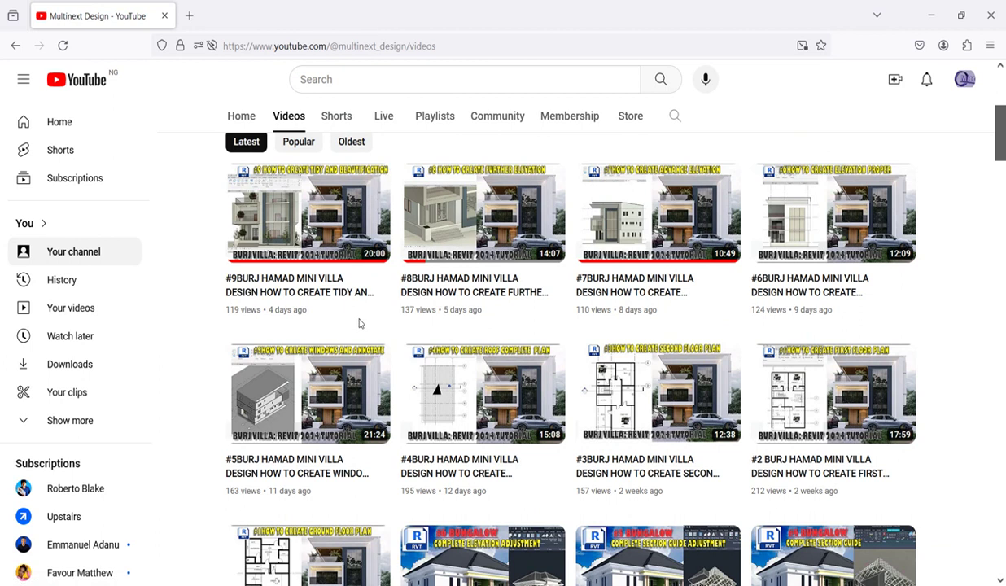
scroll(399, 328, down, 10)
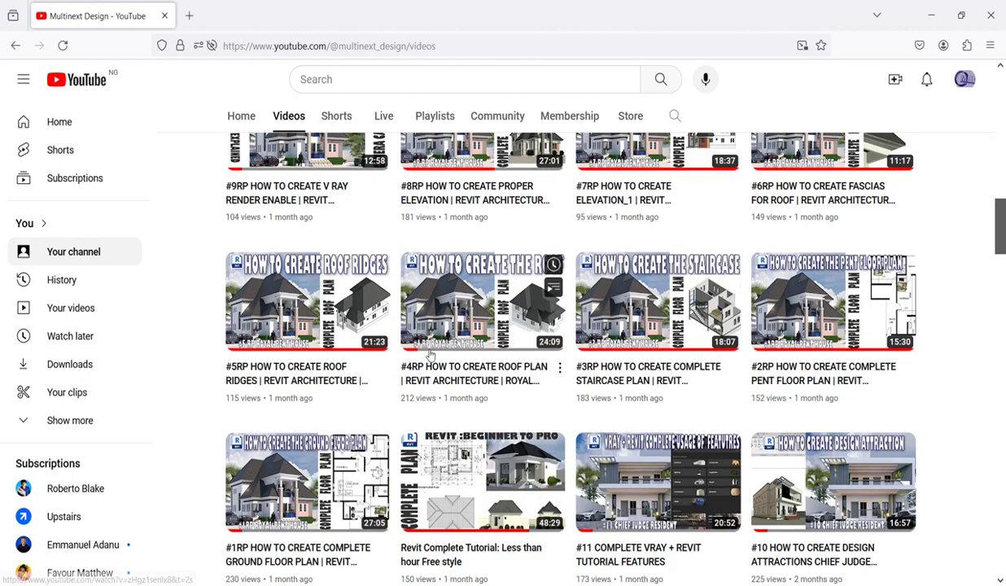